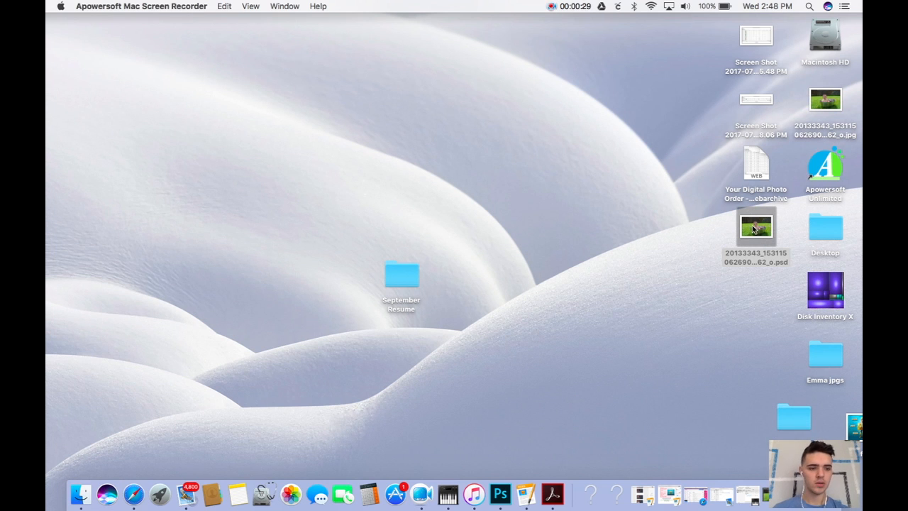
pyautogui.click(825, 106)
pyautogui.rightClick(825, 106)
pyautogui.moveTo(608, 124)
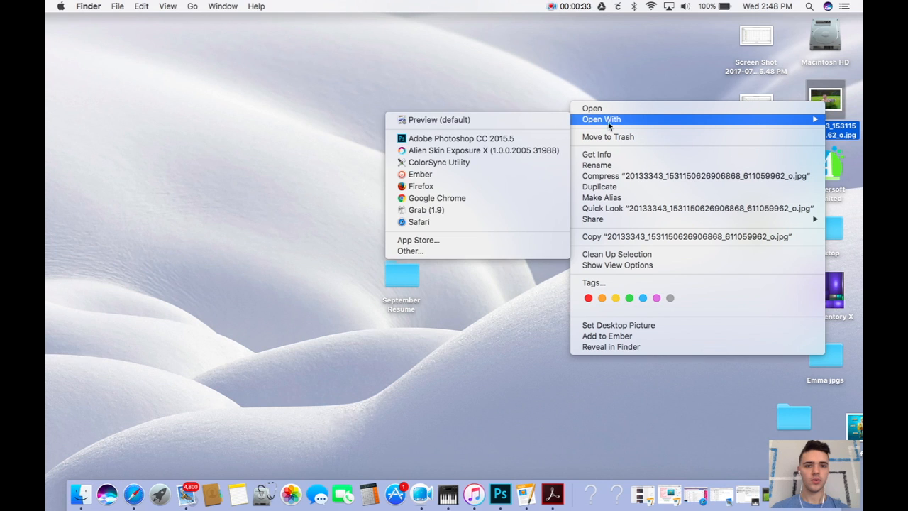
pyautogui.click(485, 138)
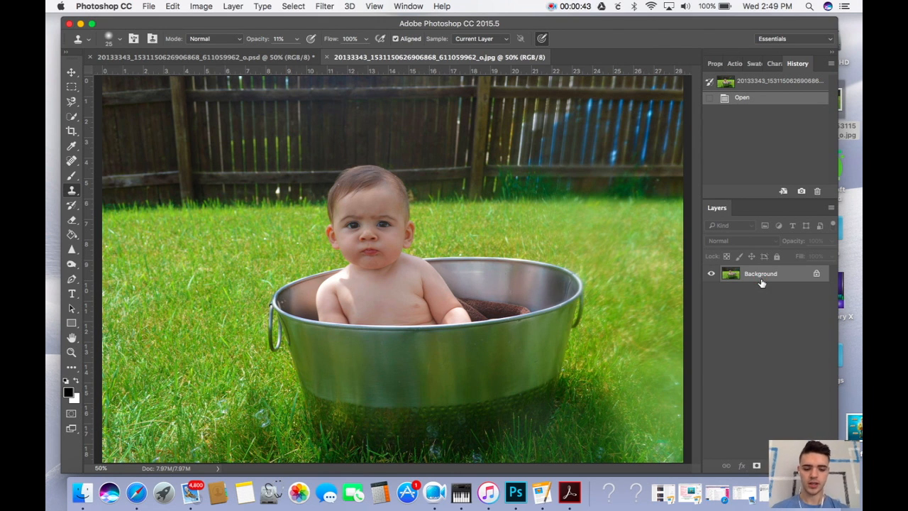
pyautogui.press('super+j')
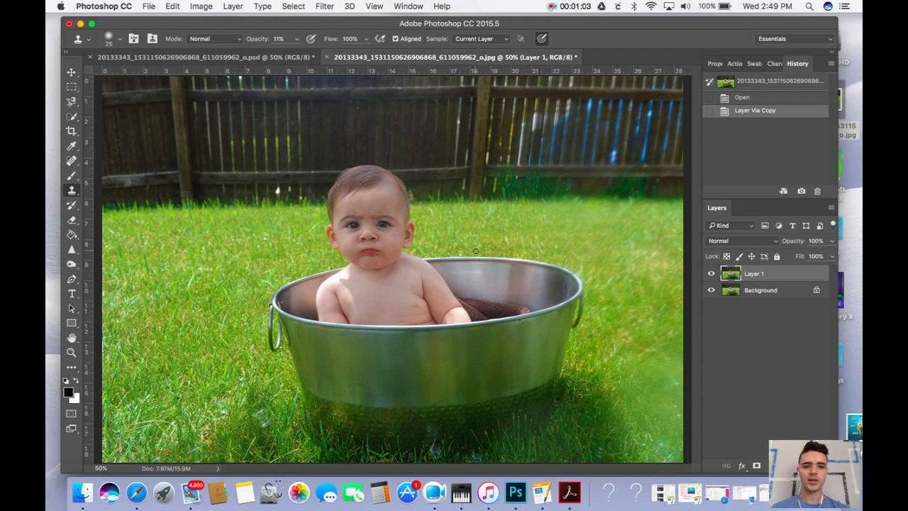
# Examine the inside of the metal tub around the brown towel and enlarge the Clone Stamp brush to 45 px
pyautogui.scroll(-3, 546, 257)
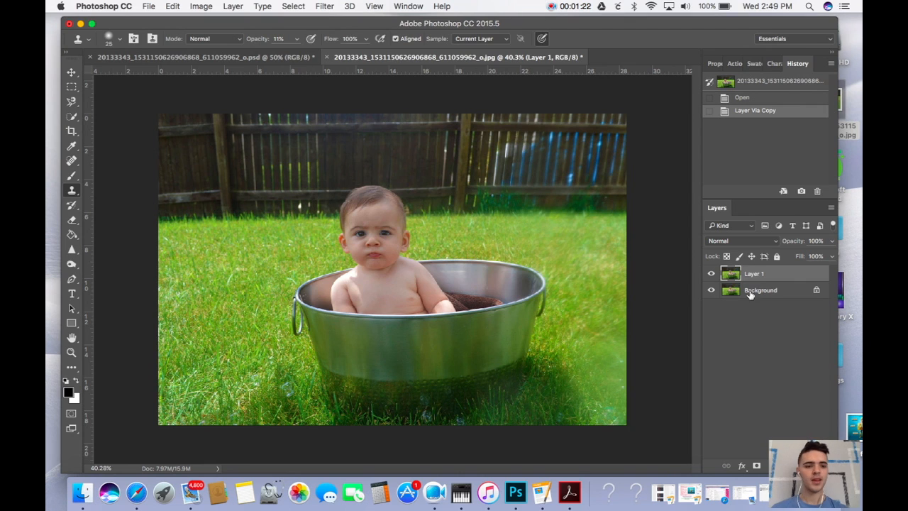
pyautogui.scroll(3, 460, 214)
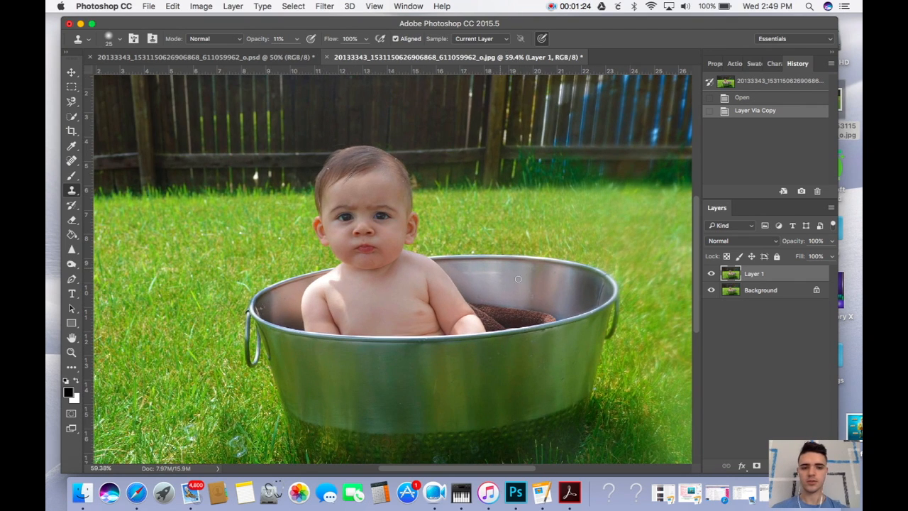
pyautogui.scroll(3, 537, 309)
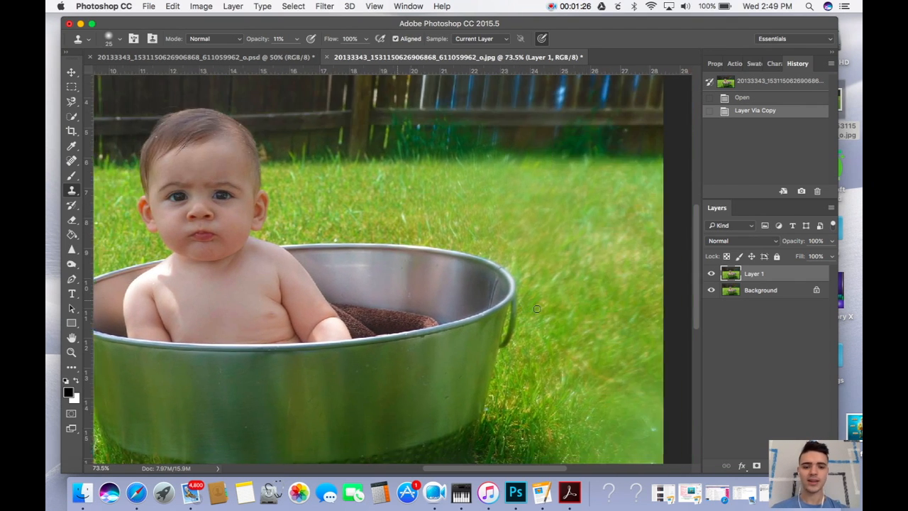
pyautogui.scroll(8, 537, 309)
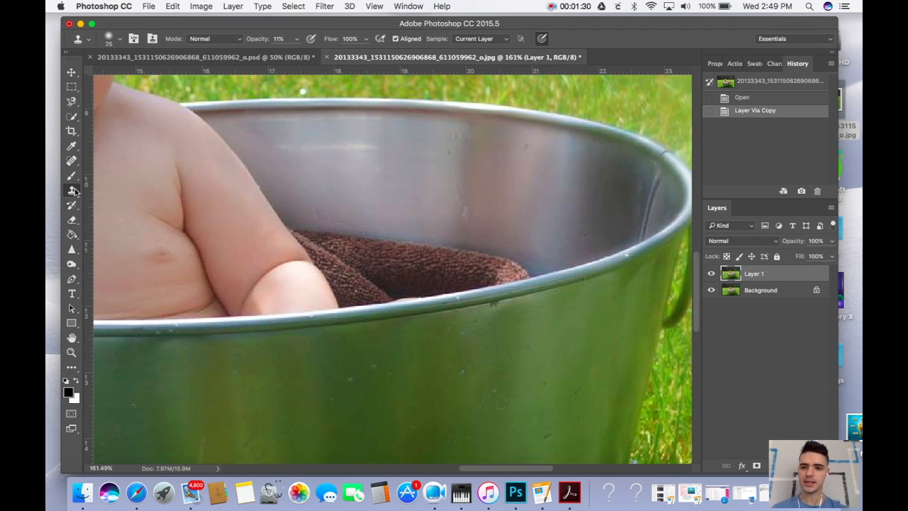
pyautogui.scroll(2, 328, 213)
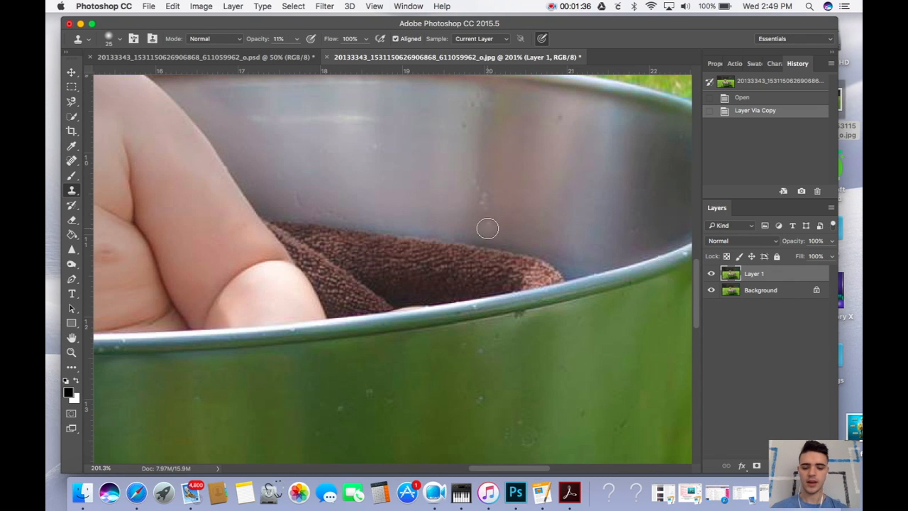
pyautogui.press(']')
pyautogui.press(']')
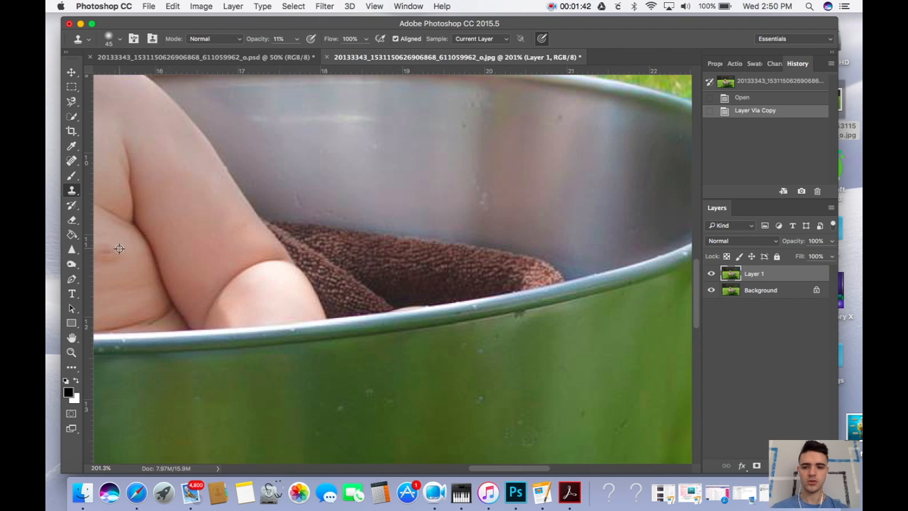
# Sample one of the baby's eyes as the Clone Stamp source and set the brush size to 100 px
pyautogui.scroll(2, 118, 248)
pyautogui.scroll(-8, 128, 246)
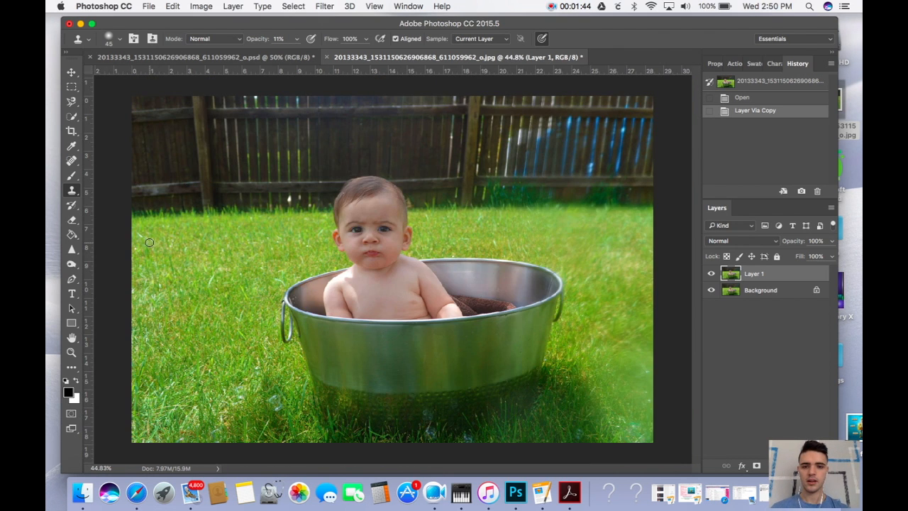
pyautogui.scroll(4, 385, 228)
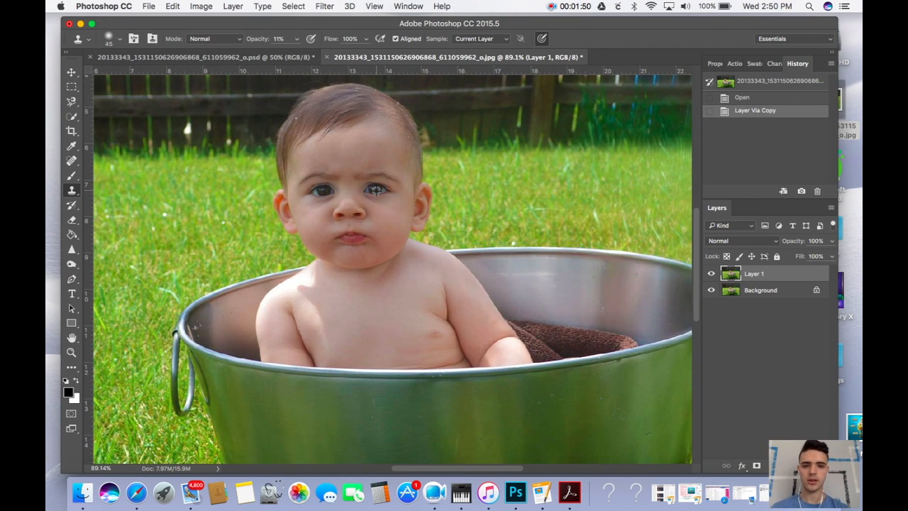
pyautogui.keyDown('alt'); pyautogui.click(377, 194); pyautogui.keyUp('alt')
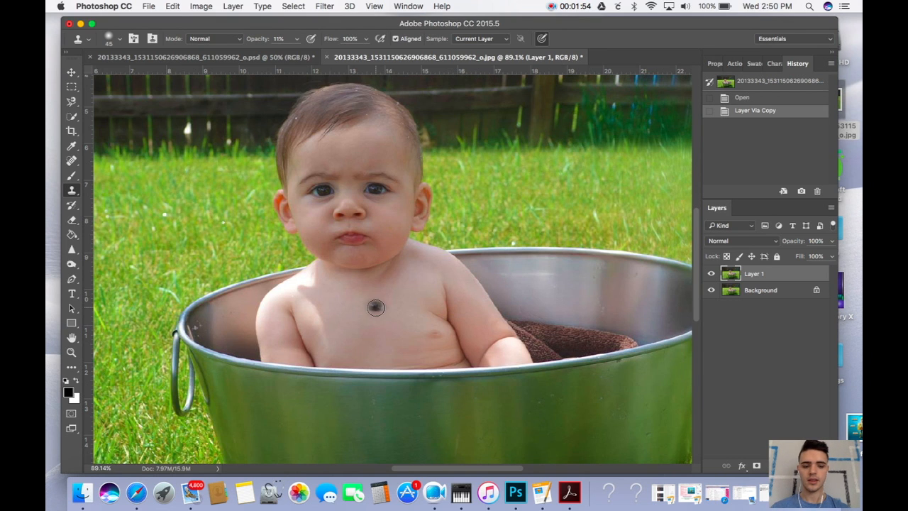
pyautogui.press(']')
pyautogui.press(']')
pyautogui.press(']')
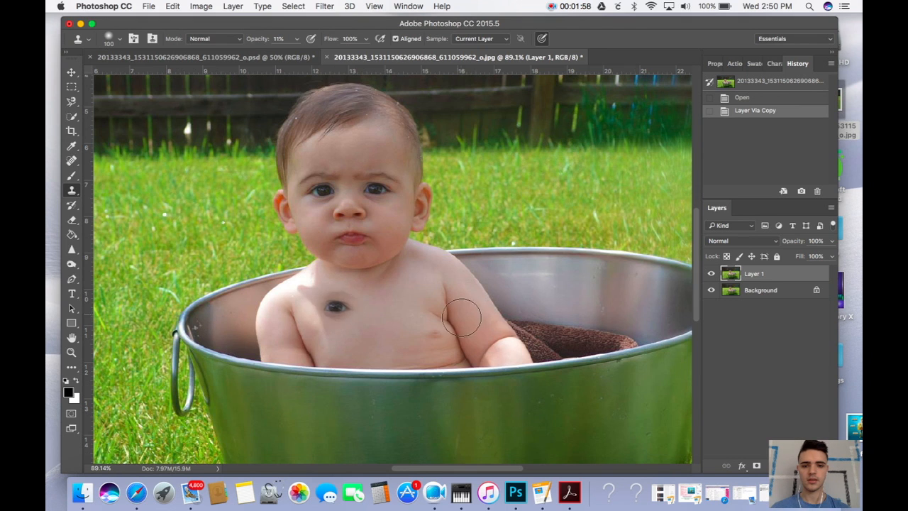
# Clone the sampled eye and surrounding face faintly onto the baby's chest at 11% opacity
pyautogui.click(405, 319)
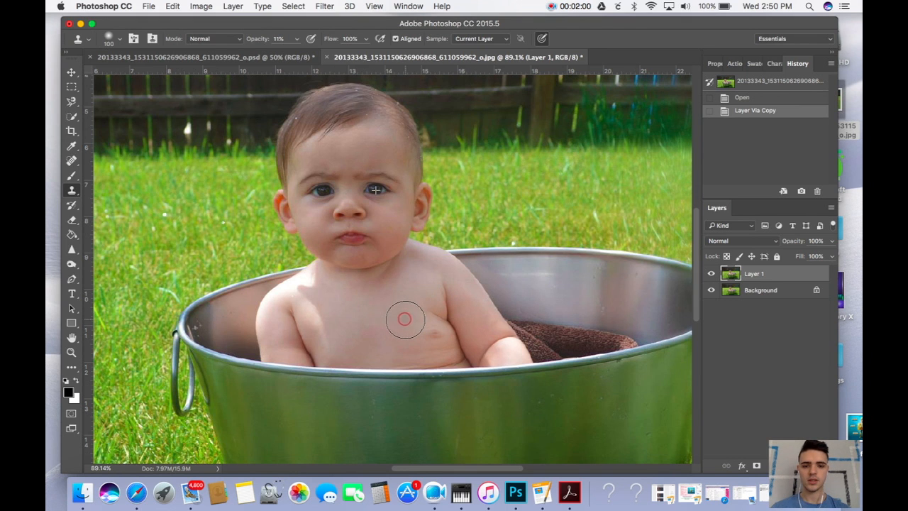
pyautogui.click(405, 318)
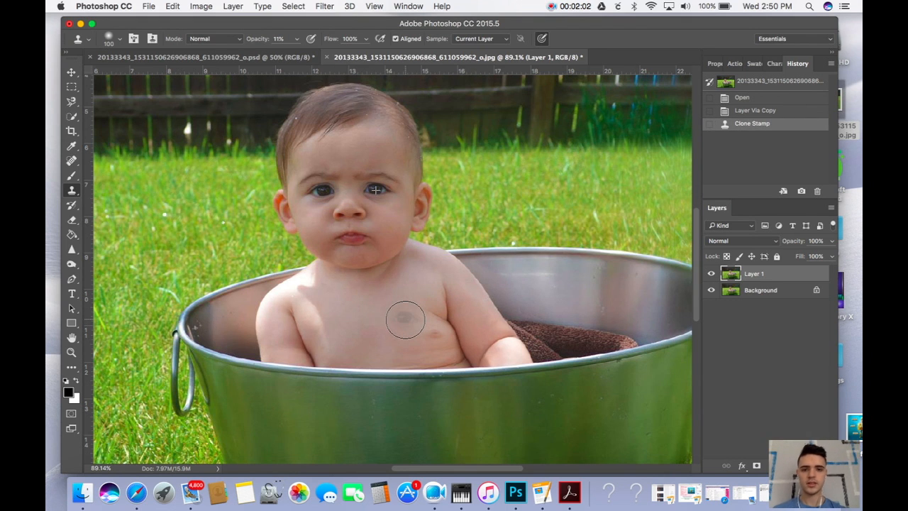
pyautogui.moveTo(405, 318)
pyautogui.mouseDown()
pyautogui.moveTo(335, 318)
pyautogui.moveTo(362, 322)
pyautogui.moveTo(359, 309)
pyautogui.moveTo(351, 321)
pyautogui.moveTo(438, 324)
pyautogui.moveTo(372, 327)
pyautogui.moveTo(402, 356)
pyautogui.moveTo(344, 330)
pyautogui.moveTo(418, 345)
pyautogui.moveTo(375, 351)
pyautogui.mouseUp()
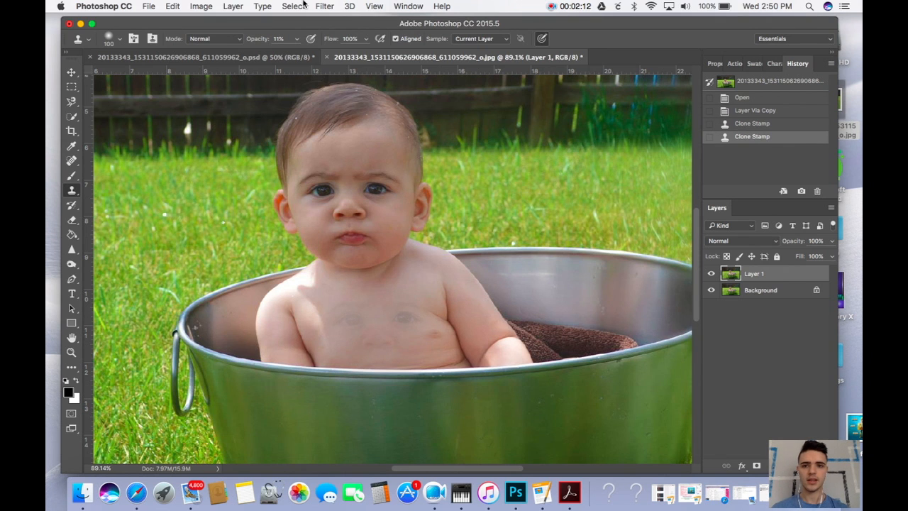
# Set the Clone Stamp opacity to 100% and clone the baby's face over the chest
pyautogui.moveTo(254, 41); pyautogui.dragTo(319, 41)
pyautogui.moveTo(384, 354)
pyautogui.mouseDown()
pyautogui.moveTo(332, 340)
pyautogui.moveTo(410, 337)
pyautogui.moveTo(360, 323)
pyautogui.mouseUp()
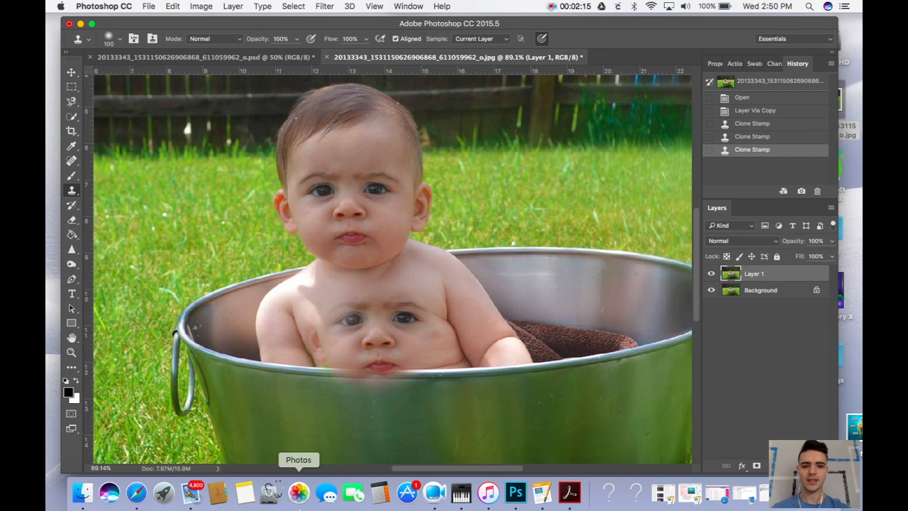
# Undo all the Clone Stamp strokes on the chest, back to the duplicated layer
pyautogui.press('super+z')
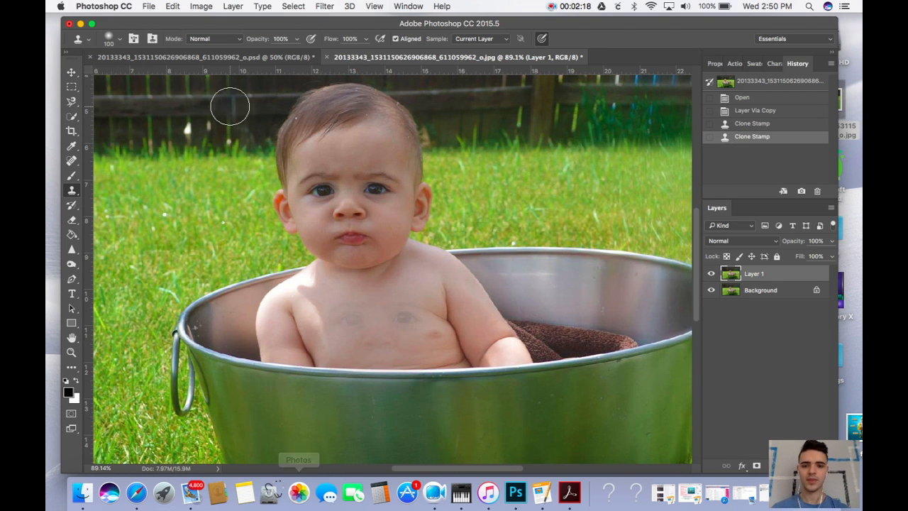
pyautogui.click(200, 6)
pyautogui.click(185, 43)
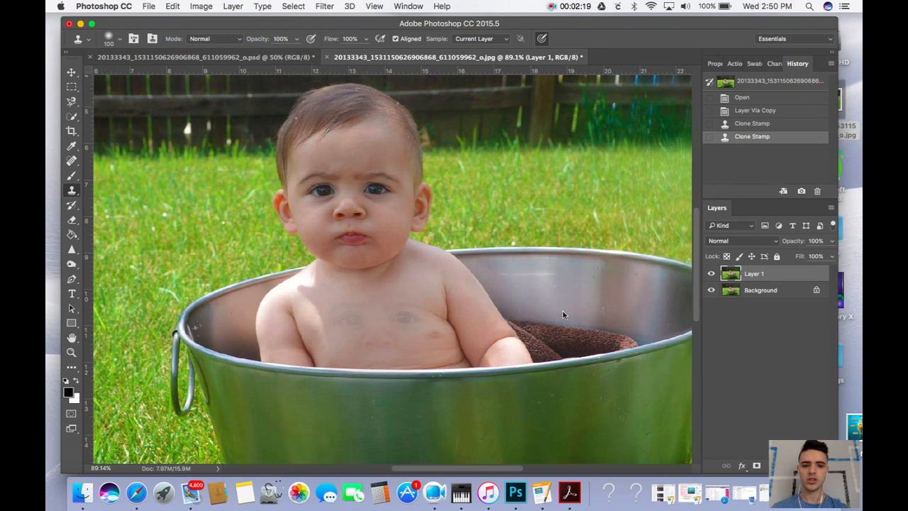
pyautogui.click(183, 6)
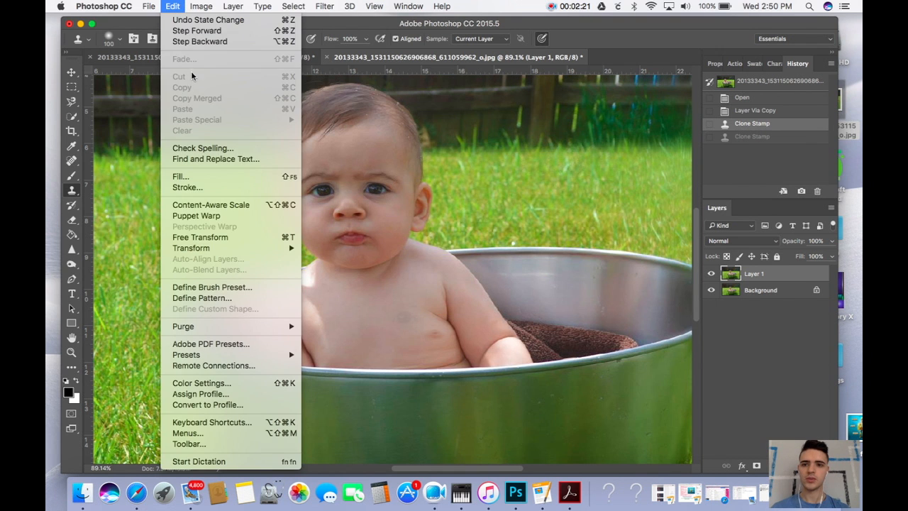
pyautogui.click(181, 41)
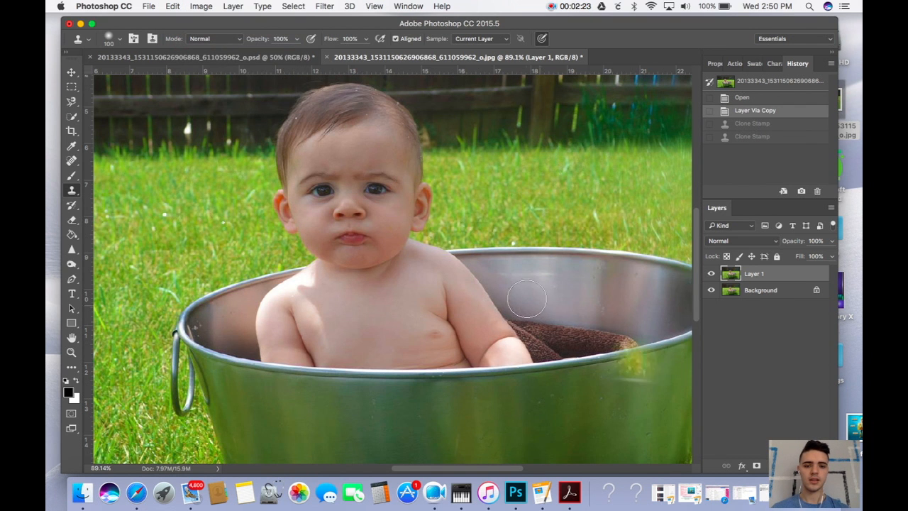
# Clone the tub's inner metal surface from just above the towel over most of the brown towel with a 30 px brush
pyautogui.scroll(2, 624, 361)
pyautogui.scroll(1, 625, 361)
pyautogui.hscroll(3, 624, 361)
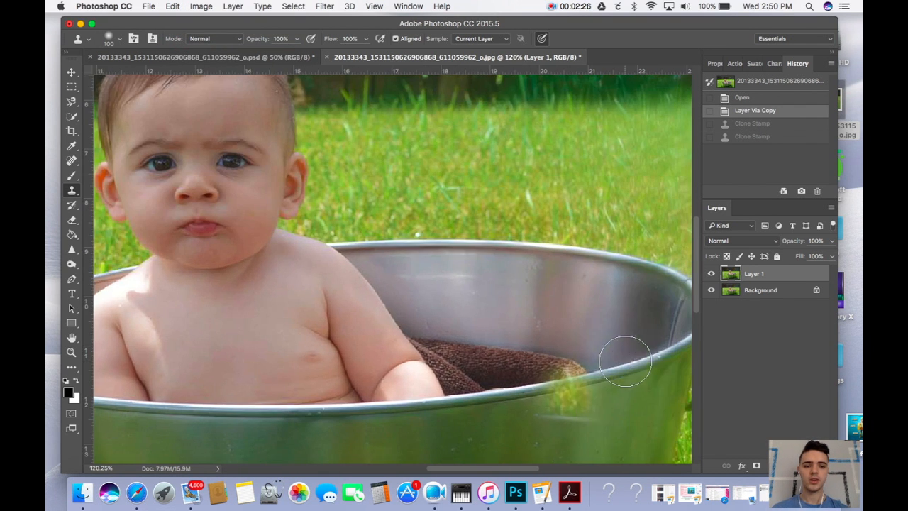
pyautogui.scroll(-2, 589, 354)
pyautogui.scroll(5, 579, 351)
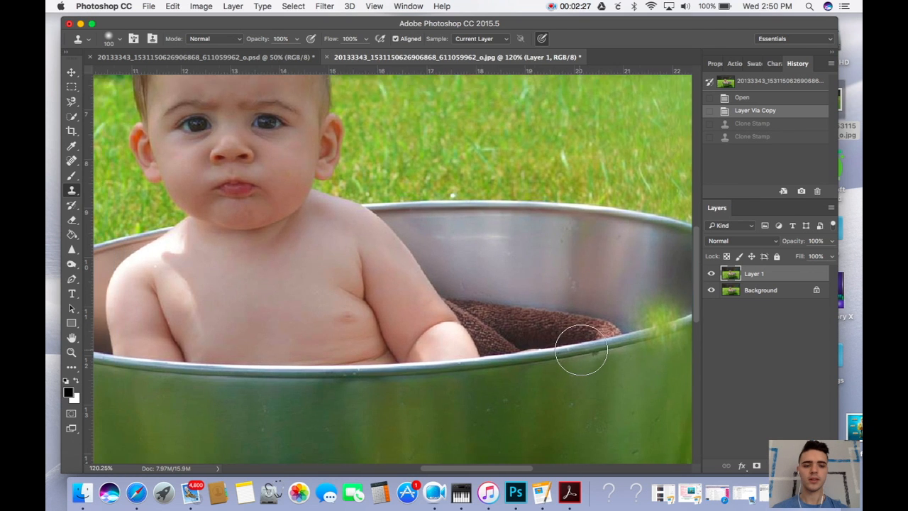
pyautogui.hscroll(5, 623, 347)
pyautogui.scroll(-2, 610, 344)
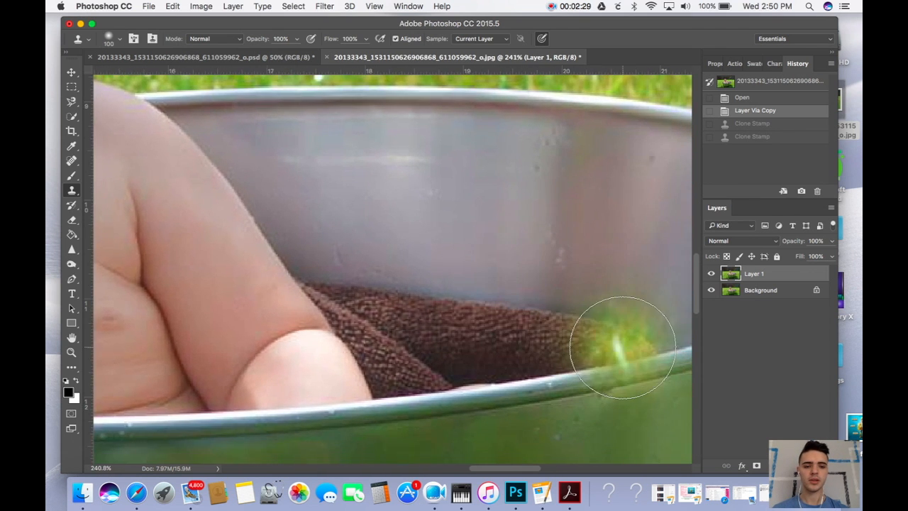
pyautogui.press('[')
pyautogui.press('[')
pyautogui.press('[')
pyautogui.press('[')
pyautogui.press('[')
pyautogui.press('[')
pyautogui.press('[')
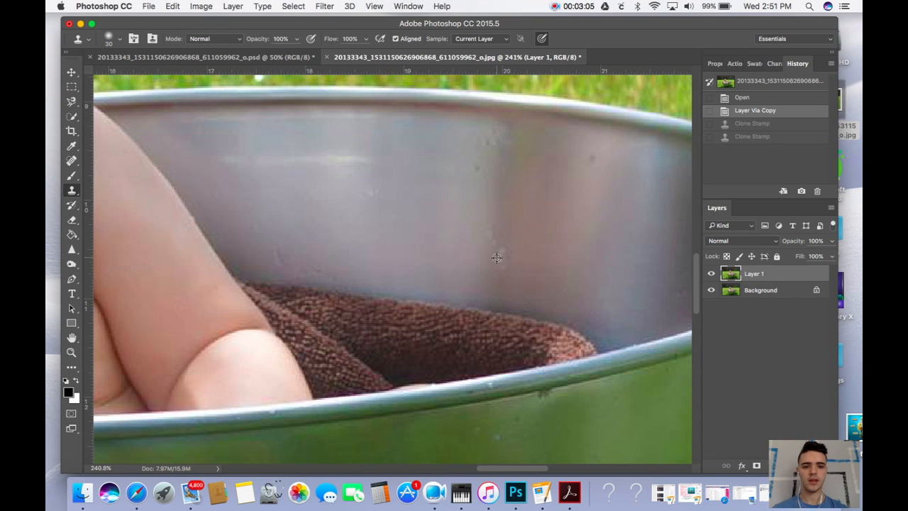
pyautogui.keyDown('alt'); pyautogui.click(496, 257); pyautogui.keyUp('alt')
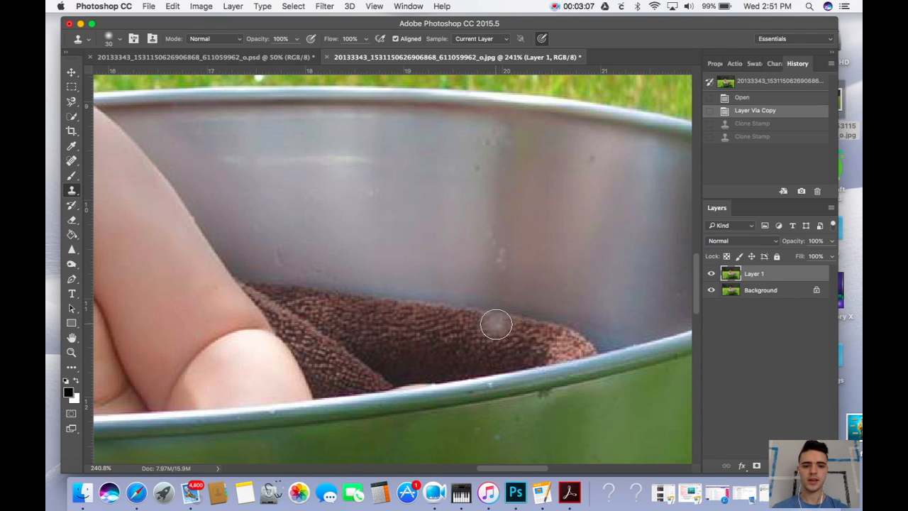
pyautogui.moveTo(495, 324)
pyautogui.mouseDown()
pyautogui.moveTo(431, 315)
pyautogui.moveTo(561, 335)
pyautogui.moveTo(309, 304)
pyautogui.moveTo(391, 344)
pyautogui.moveTo(519, 340)
pyautogui.moveTo(344, 357)
pyautogui.moveTo(433, 338)
pyautogui.moveTo(347, 324)
pyautogui.moveTo(400, 340)
pyautogui.moveTo(275, 287)
pyautogui.moveTo(340, 318)
pyautogui.moveTo(385, 314)
pyautogui.moveTo(410, 331)
pyautogui.moveTo(405, 351)
pyautogui.moveTo(361, 366)
pyautogui.moveTo(312, 329)
pyautogui.moveTo(363, 363)
pyautogui.moveTo(419, 359)
pyautogui.moveTo(348, 362)
pyautogui.moveTo(318, 345)
pyautogui.moveTo(469, 351)
pyautogui.mouseUp()
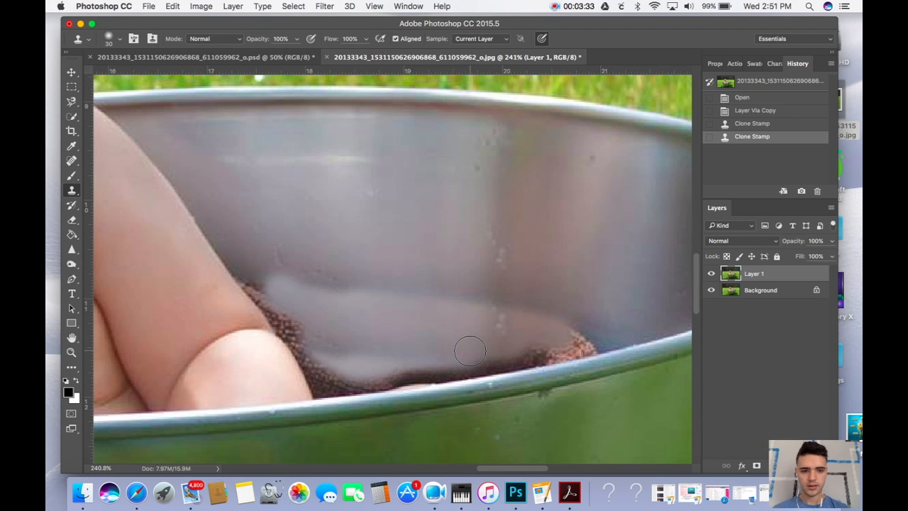
# Reduce the Clone Stamp brush to 7 px near the tub's rim and bring it back to 30 px
pyautogui.scroll(5, 469, 351)
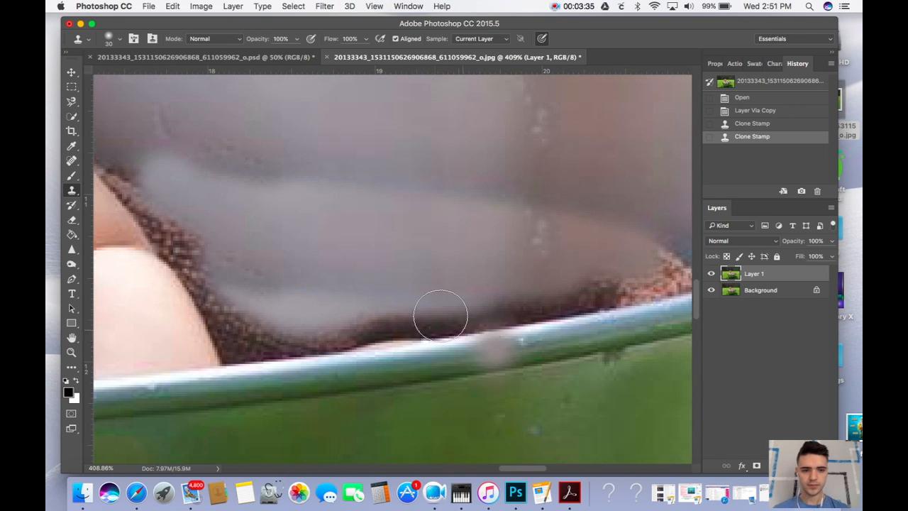
pyautogui.press('[')
pyautogui.press('[')
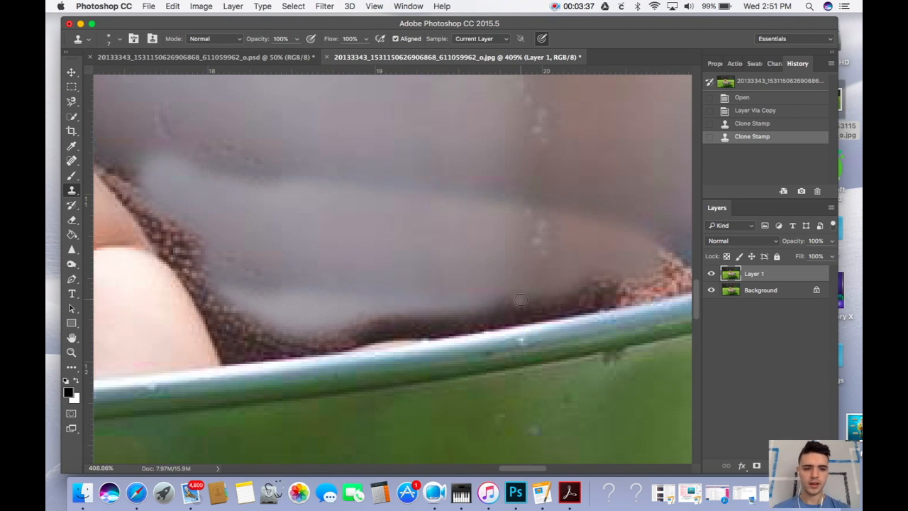
pyautogui.press(']')
pyautogui.press(']')
pyautogui.press(']')
pyautogui.press(']')
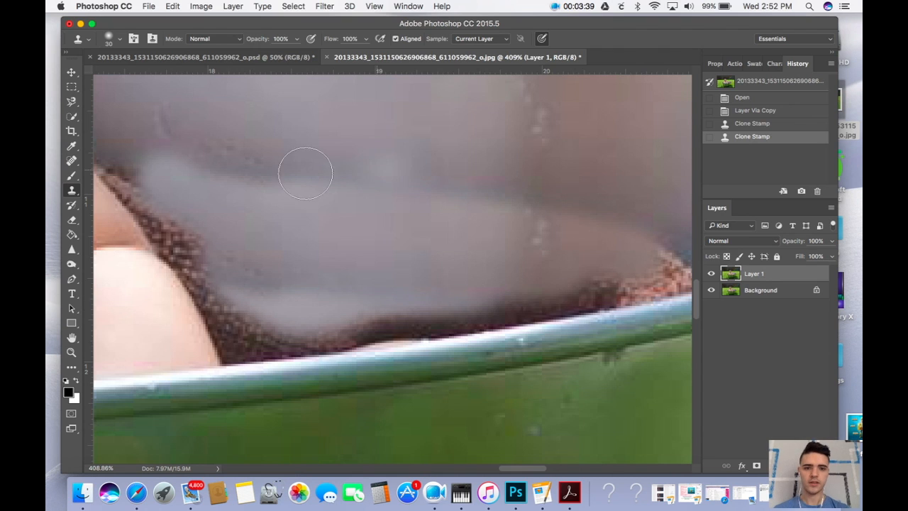
# Set the Clone Stamp brush hardness to 100% and clone a hard-edged stroke over the retouched towel area
pyautogui.click(120, 39)
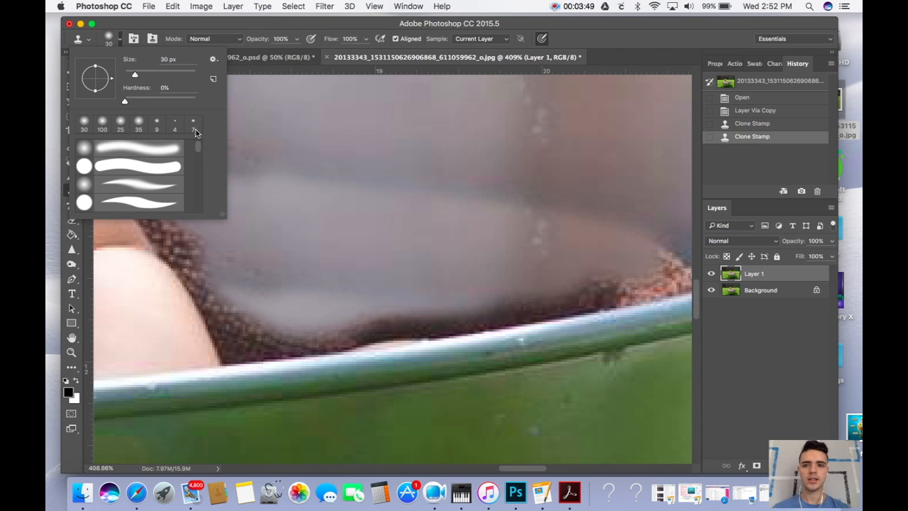
pyautogui.moveTo(181, 101); pyautogui.dragTo(196, 102)
pyautogui.click(460, 224)
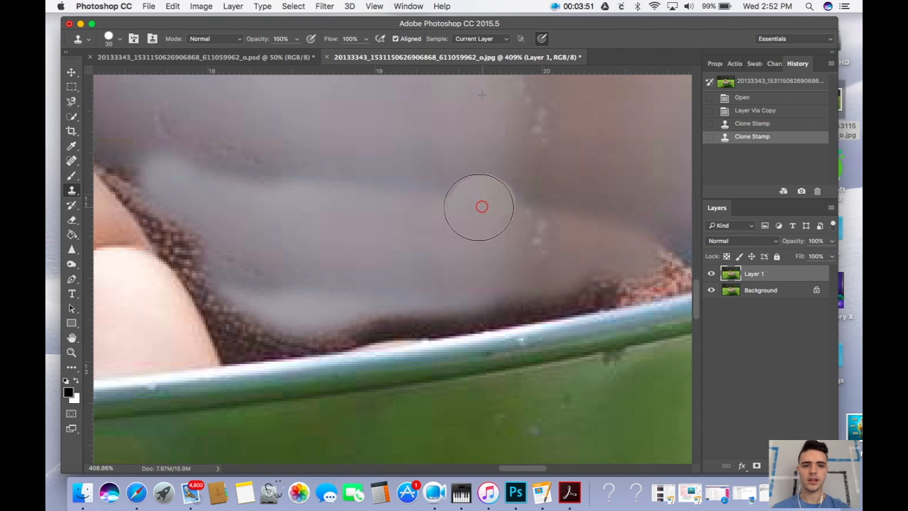
pyautogui.moveTo(480, 205); pyautogui.dragTo(367, 208)
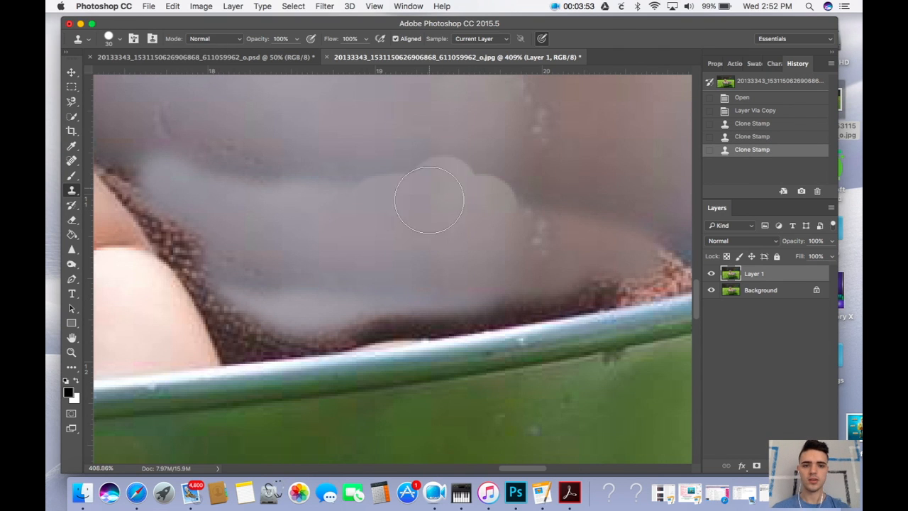
# Undo the hard-edged clone stroke and set the brush hardness to 0%
pyautogui.press('super+z')
pyautogui.click(121, 39)
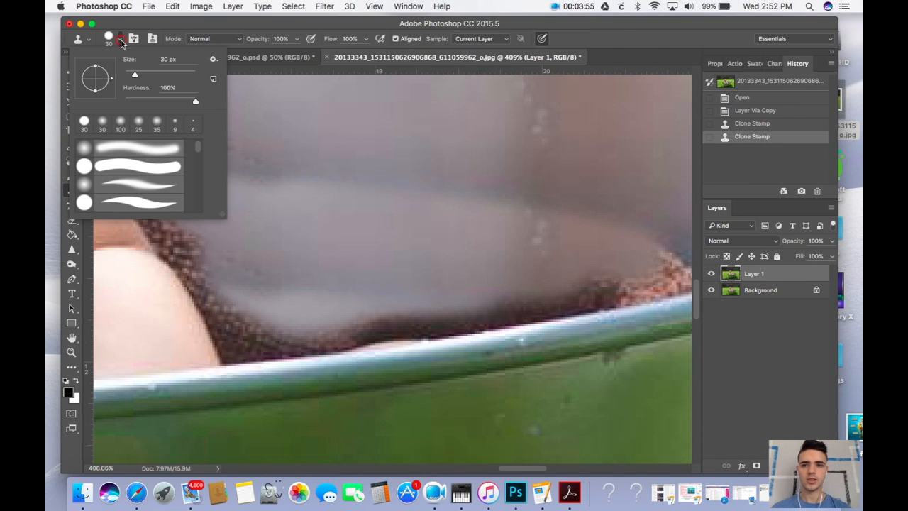
pyautogui.moveTo(145, 103); pyautogui.dragTo(123, 102)
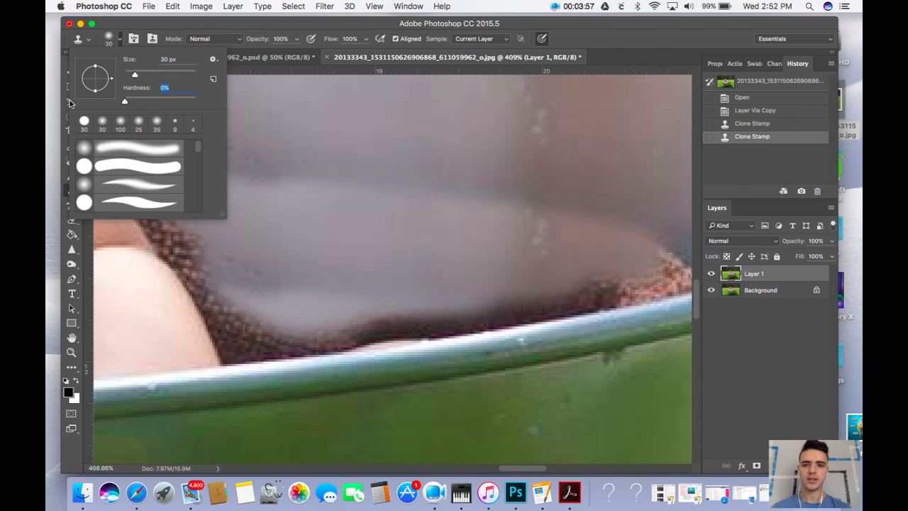
# Try to clone the metal over the dark towel strip along the tub's rim with the 30 px brush, and undo the stroke
pyautogui.moveTo(597, 281)
pyautogui.mouseDown()
pyautogui.moveTo(436, 314)
pyautogui.moveTo(607, 294)
pyautogui.moveTo(402, 327)
pyautogui.mouseUp()
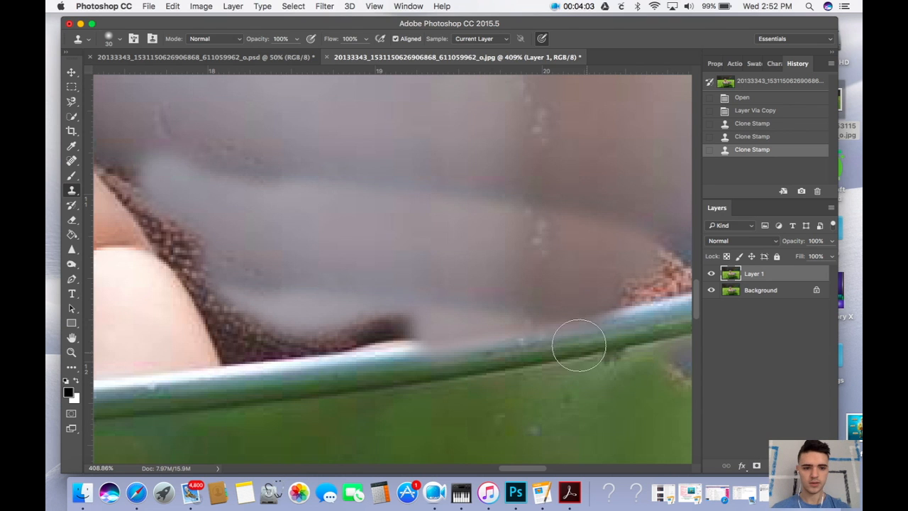
pyautogui.scroll(-1, 488, 362)
pyautogui.scroll(-2, 488, 362)
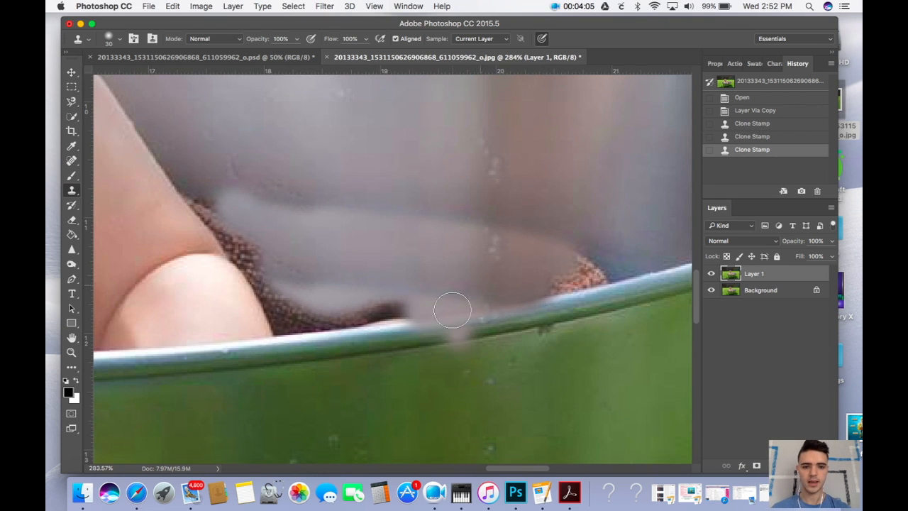
pyautogui.press('super+z')
# Reduce the Clone Stamp brush to 3 px and clone a thin metal strip over the towel directly along the rim's upper edge
pyautogui.scroll(3, 490, 319)
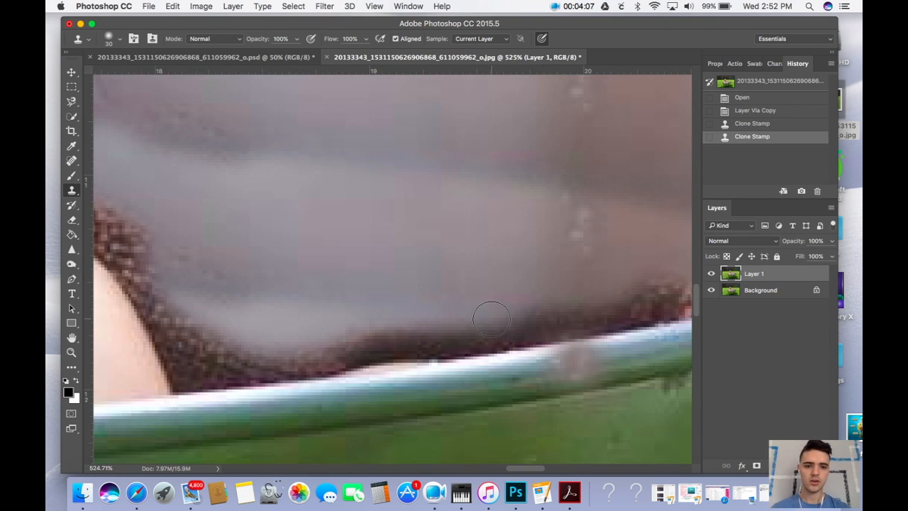
pyautogui.click(117, 39)
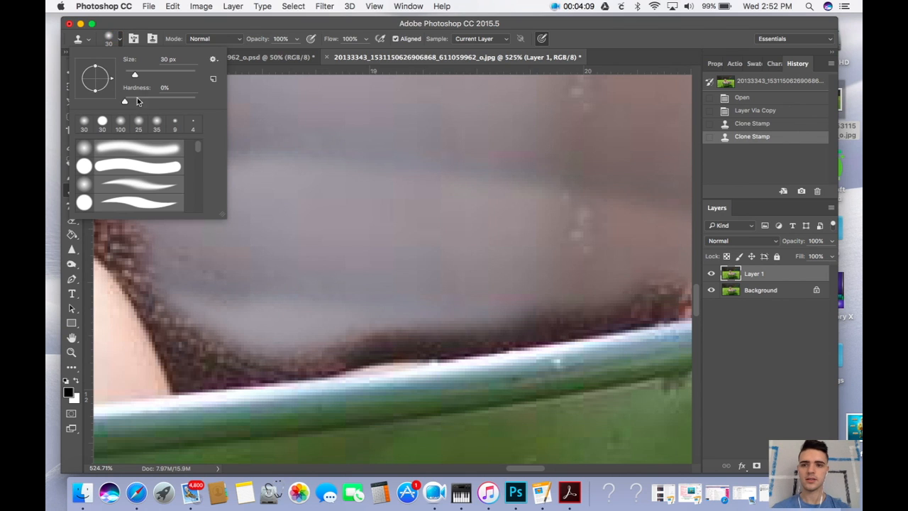
pyautogui.click(118, 44)
pyautogui.press('[')
pyautogui.press('[')
pyautogui.press('[')
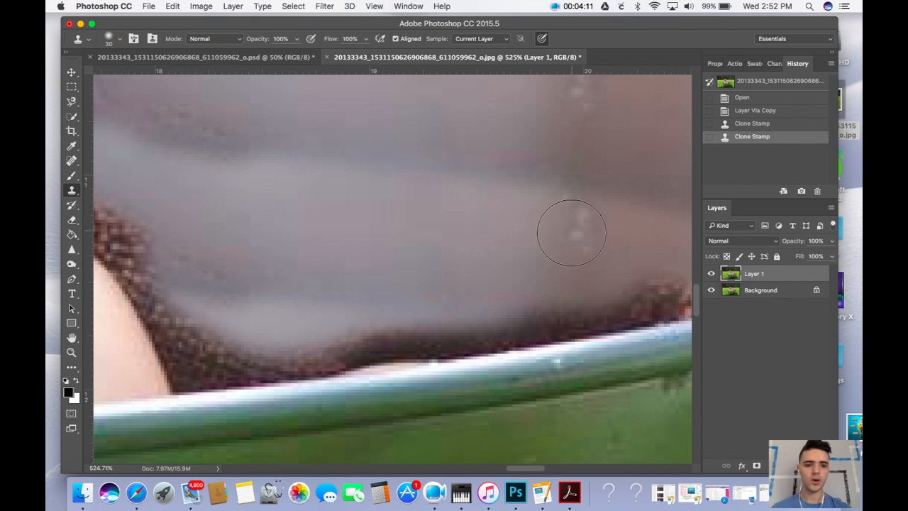
pyautogui.press('[')
pyautogui.press('[')
pyautogui.press('[')
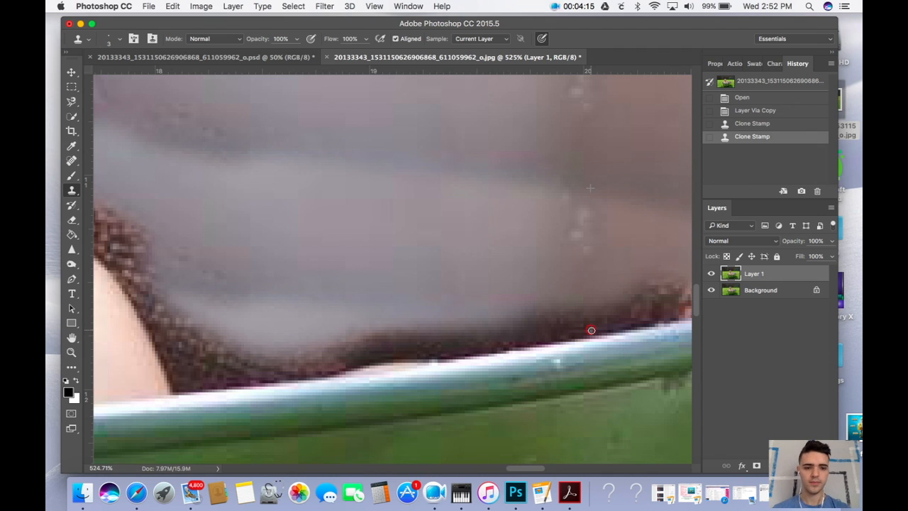
pyautogui.moveTo(591, 329); pyautogui.dragTo(529, 345)
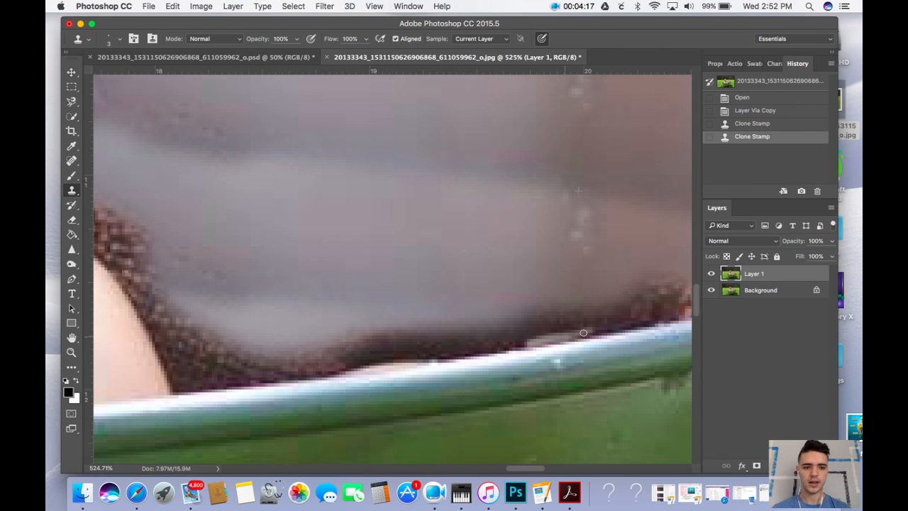
pyautogui.moveTo(583, 333); pyautogui.dragTo(644, 318)
pyautogui.moveTo(644, 318)
pyautogui.mouseDown()
pyautogui.moveTo(579, 337)
pyautogui.moveTo(664, 320)
pyautogui.mouseUp()
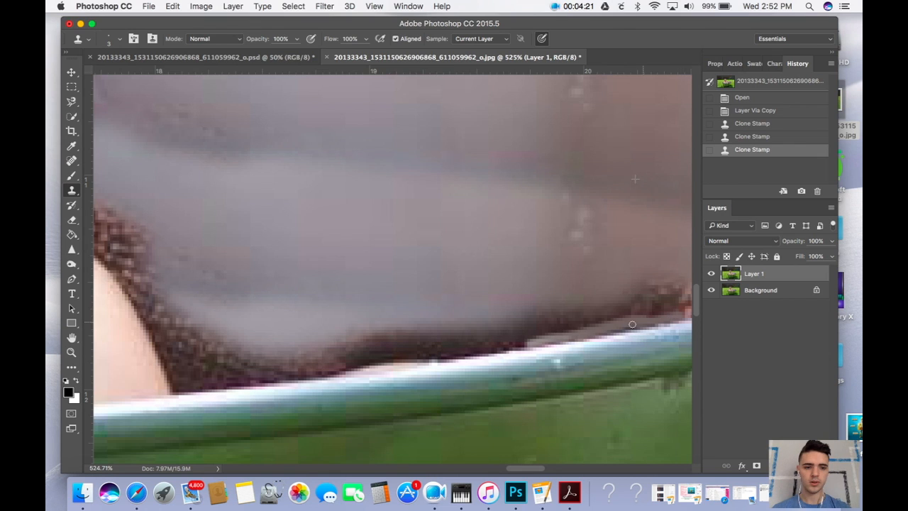
# Extend the thin cloned metal strip along the rim to the baby's knee and fill its remaining gaps
pyautogui.moveTo(540, 339); pyautogui.dragTo(393, 354)
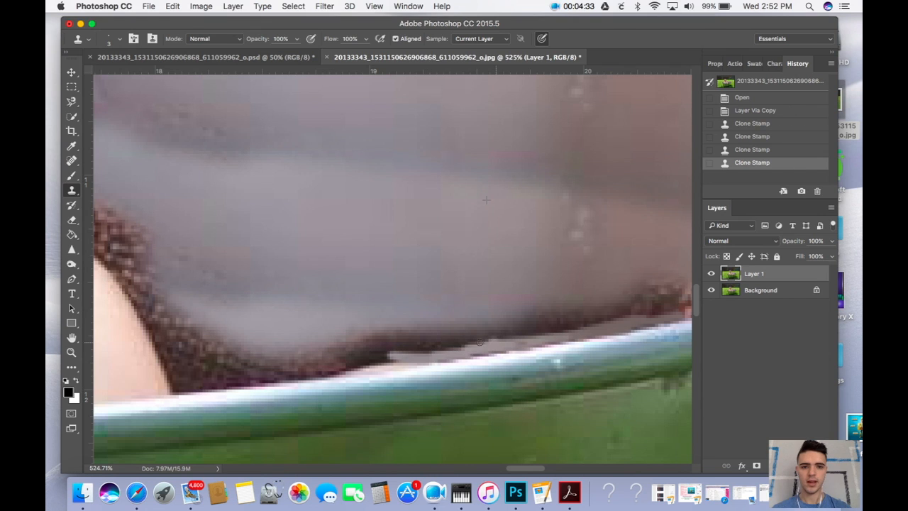
pyautogui.moveTo(479, 343)
pyautogui.mouseDown()
pyautogui.moveTo(400, 342)
pyautogui.moveTo(439, 344)
pyautogui.moveTo(318, 374)
pyautogui.moveTo(214, 386)
pyautogui.moveTo(274, 379)
pyautogui.mouseUp()
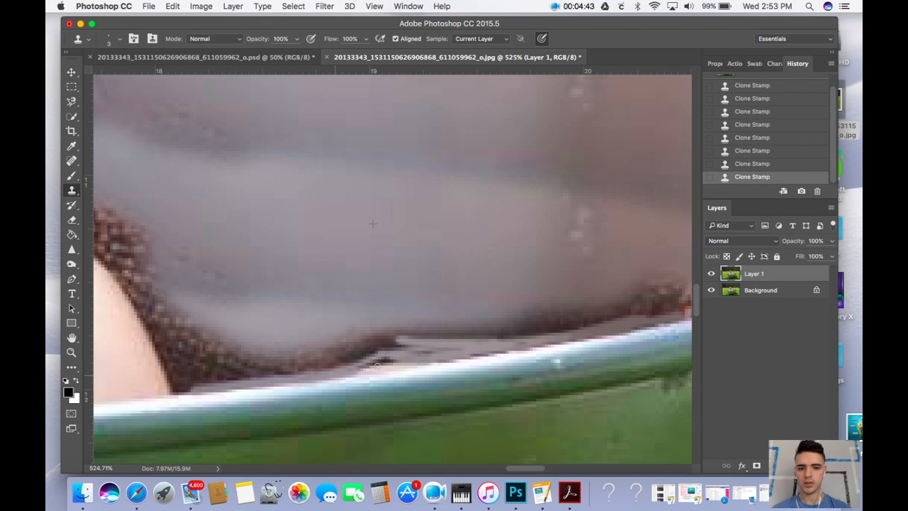
pyautogui.moveTo(376, 364)
pyautogui.mouseDown()
pyautogui.moveTo(403, 361)
pyautogui.moveTo(369, 364)
pyautogui.moveTo(444, 346)
pyautogui.moveTo(561, 339)
pyautogui.mouseUp()
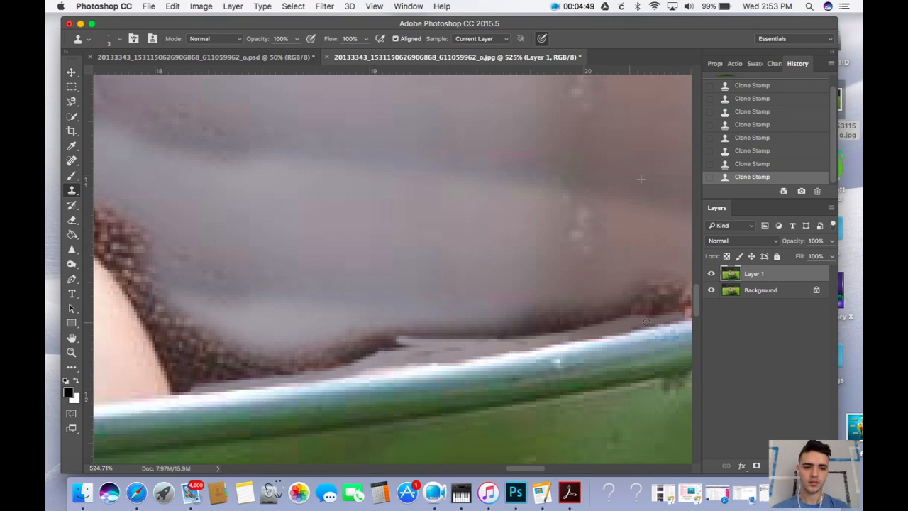
# Enlarge the Clone Stamp brush to 10 px and clone metal over the dark towel band left above the thin strip
pyautogui.press(']')
pyautogui.press(']')
pyautogui.press(']')
pyautogui.press(']')
pyautogui.press(']')
pyautogui.press(']')
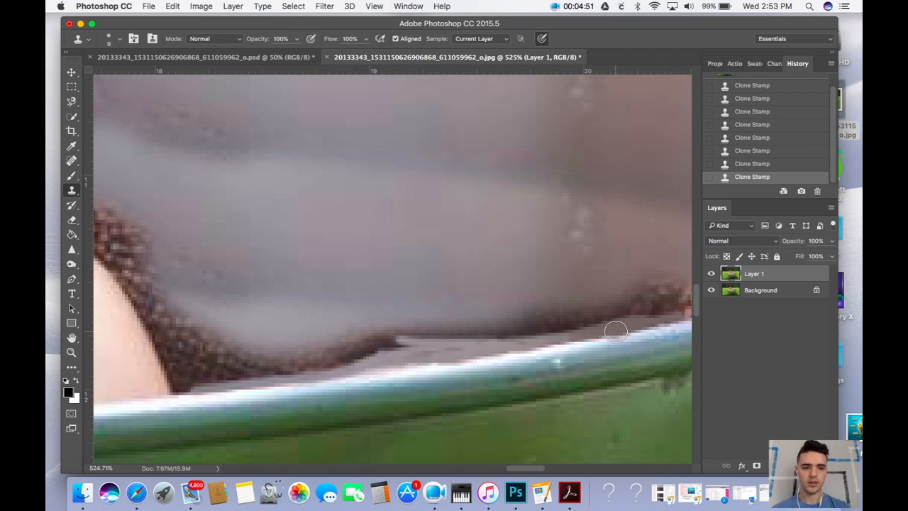
pyautogui.moveTo(614, 293); pyautogui.dragTo(663, 301)
pyautogui.press('[')
pyautogui.press('[')
pyautogui.moveTo(562, 330)
pyautogui.mouseDown()
pyautogui.moveTo(497, 334)
pyautogui.moveTo(681, 288)
pyautogui.mouseUp()
pyautogui.moveTo(581, 304); pyautogui.dragTo(523, 315)
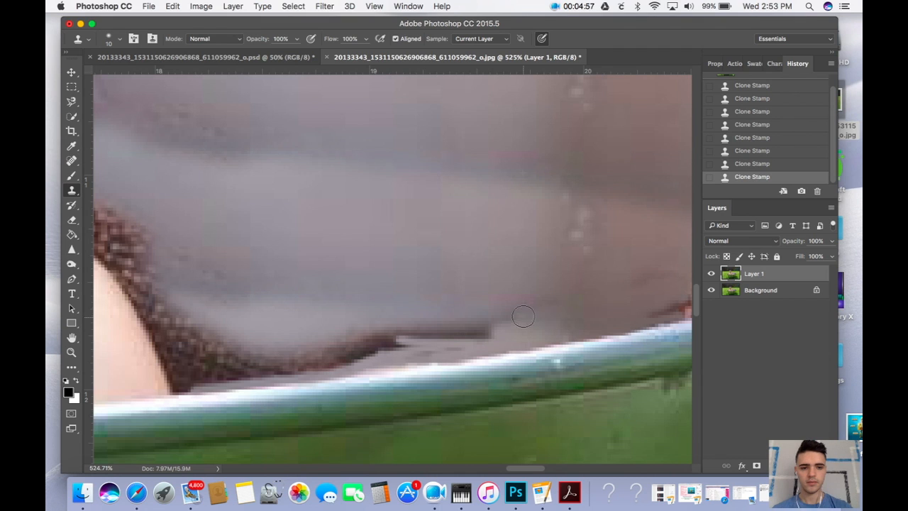
pyautogui.moveTo(593, 308)
pyautogui.mouseDown()
pyautogui.moveTo(380, 334)
pyautogui.moveTo(480, 339)
pyautogui.moveTo(261, 371)
pyautogui.moveTo(386, 341)
pyautogui.moveTo(325, 339)
pyautogui.moveTo(277, 354)
pyautogui.moveTo(364, 354)
pyautogui.moveTo(238, 361)
pyautogui.moveTo(258, 374)
pyautogui.moveTo(220, 369)
pyautogui.moveTo(204, 334)
pyautogui.moveTo(282, 346)
pyautogui.moveTo(221, 351)
pyautogui.moveTo(310, 355)
pyautogui.mouseUp()
# Clone the metal surface over the reddish end of the towel at the rim, farthest from the baby
pyautogui.hscroll(5, 309, 354)
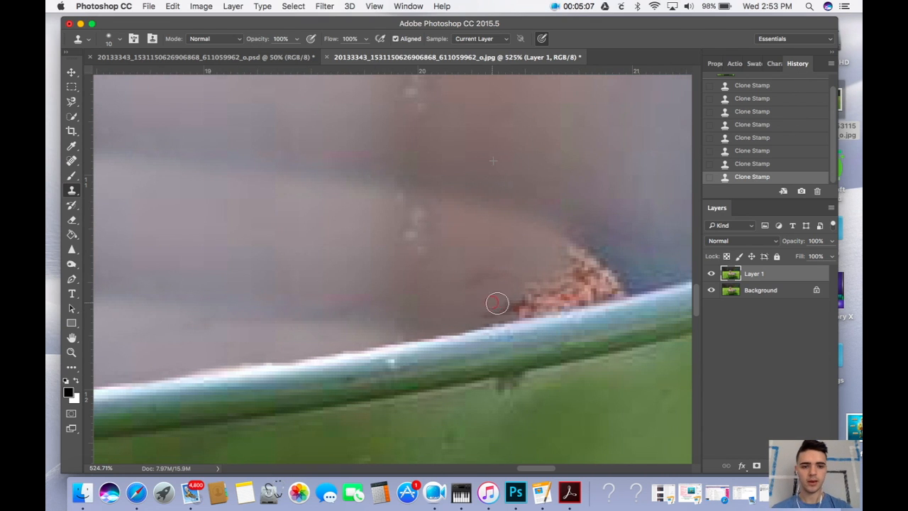
pyautogui.moveTo(561, 284)
pyautogui.mouseDown()
pyautogui.moveTo(470, 315)
pyautogui.moveTo(611, 278)
pyautogui.moveTo(582, 282)
pyautogui.moveTo(598, 282)
pyautogui.moveTo(572, 299)
pyautogui.moveTo(503, 308)
pyautogui.moveTo(624, 281)
pyautogui.moveTo(563, 263)
pyautogui.moveTo(602, 266)
pyautogui.moveTo(553, 236)
pyautogui.mouseUp()
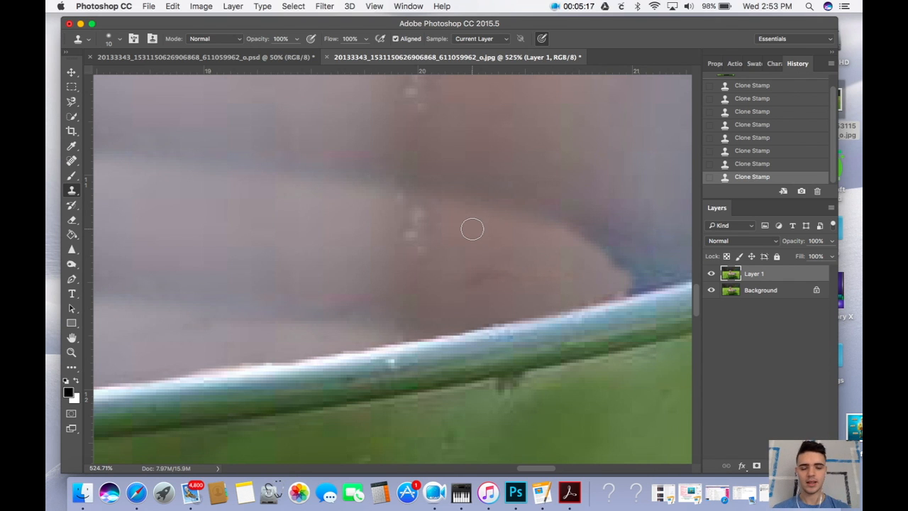
pyautogui.scroll(-3, 336, 220)
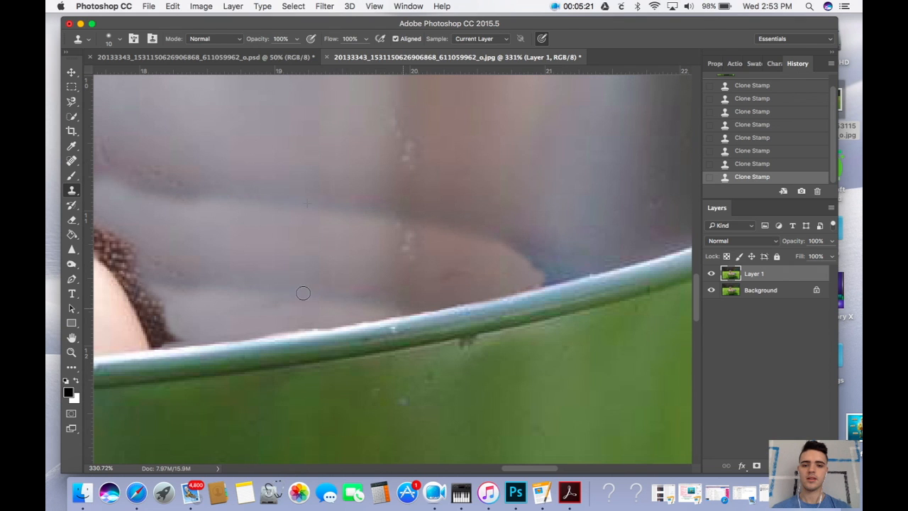
# Clone metal over the outer part of the towel beside the baby's arm and knee with a 20 px brush
pyautogui.scroll(3, 189, 287)
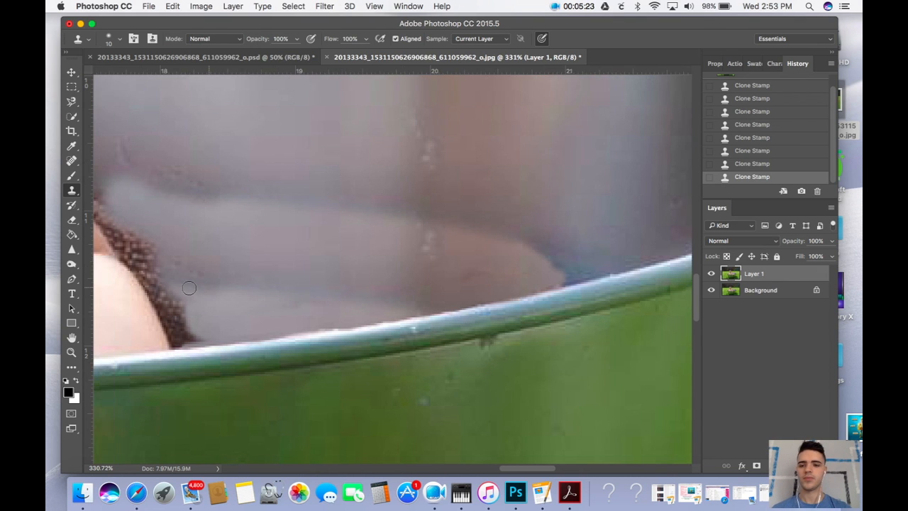
pyautogui.scroll(2, 301, 339)
pyautogui.hscroll(-3, 300, 339)
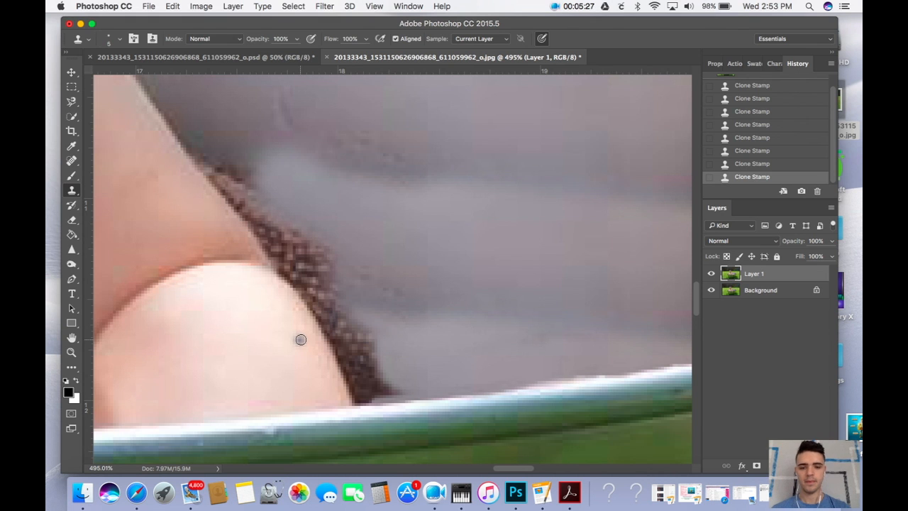
pyautogui.scroll(-4, 353, 216)
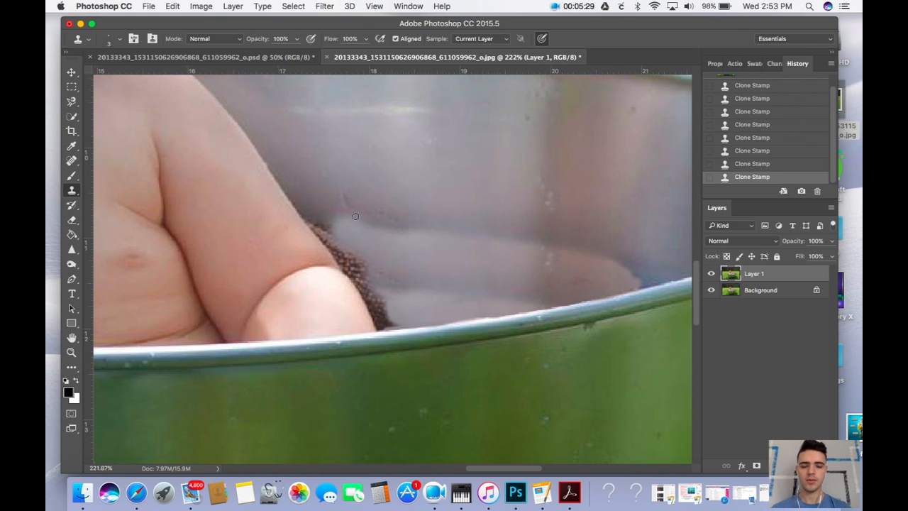
pyautogui.scroll(2, 371, 307)
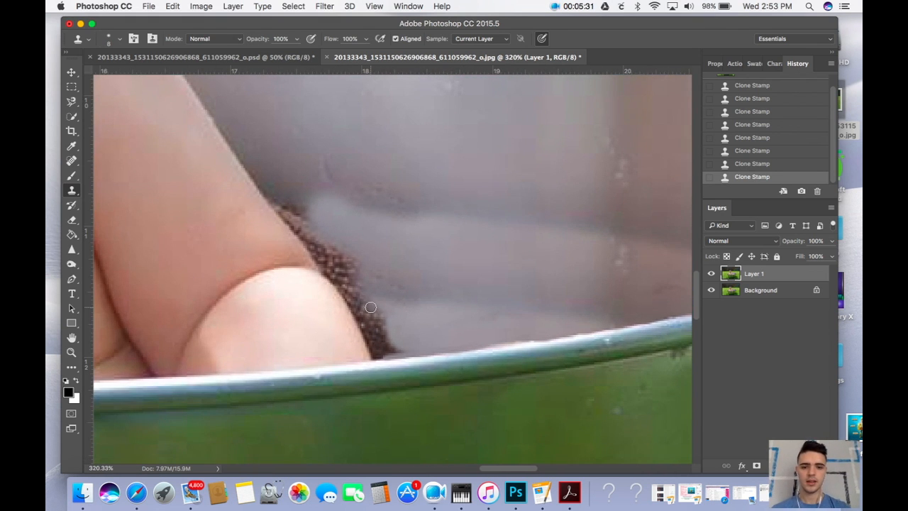
pyautogui.press(']')
pyautogui.press(']')
pyautogui.press(']')
pyautogui.press(']')
pyautogui.moveTo(393, 329); pyautogui.dragTo(334, 247)
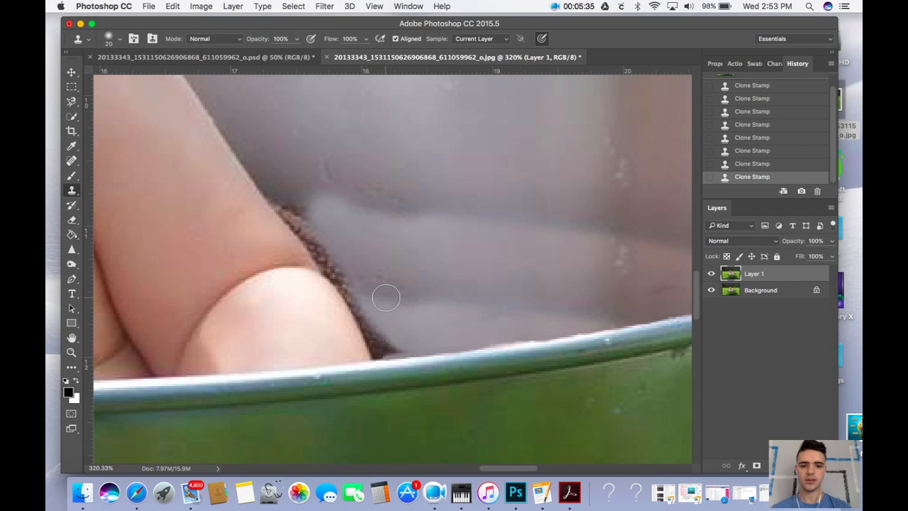
# Undo the last clone stroke near the arm and clone closer to the skin to narrow the towel strip beside the knee
pyautogui.moveTo(369, 277)
pyautogui.mouseDown()
pyautogui.moveTo(318, 215)
pyautogui.moveTo(342, 244)
pyautogui.moveTo(293, 230)
pyautogui.mouseUp()
pyautogui.press('super+z')
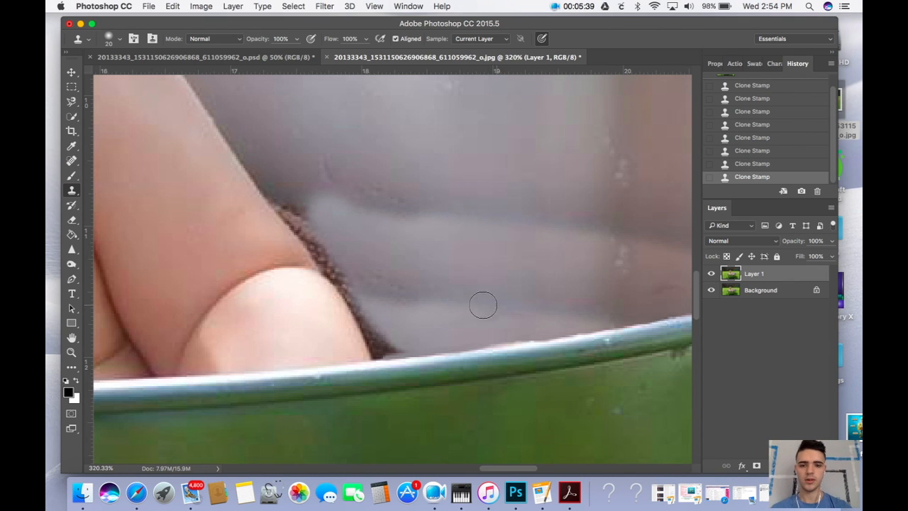
pyautogui.click(293, 233)
pyautogui.moveTo(366, 290)
pyautogui.mouseDown()
pyautogui.moveTo(317, 227)
pyautogui.moveTo(420, 367)
pyautogui.moveTo(377, 366)
pyautogui.moveTo(415, 356)
pyautogui.moveTo(381, 349)
pyautogui.moveTo(380, 335)
pyautogui.moveTo(386, 344)
pyautogui.moveTo(352, 298)
pyautogui.mouseUp()
# Reduce the Clone Stamp brush to 3 px and clone metal over the dark towel line along the knee's edge
pyautogui.press('[')
pyautogui.press('[')
pyautogui.press('[')
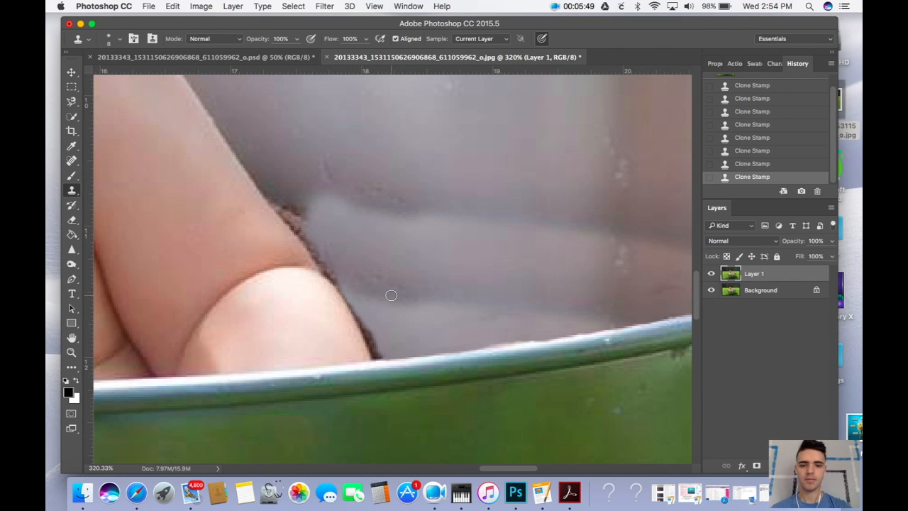
pyautogui.scroll(5, 382, 330)
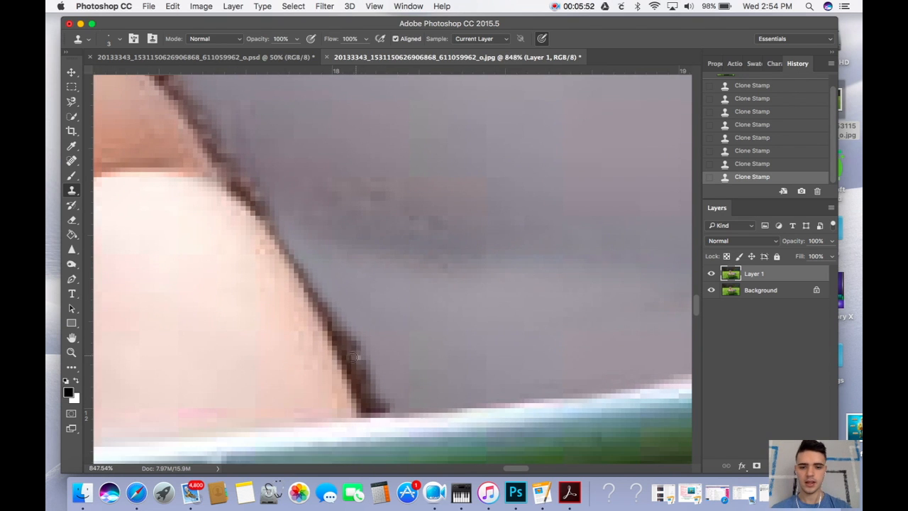
pyautogui.moveTo(352, 357)
pyautogui.mouseDown()
pyautogui.moveTo(344, 359)
pyautogui.moveTo(360, 399)
pyautogui.moveTo(347, 370)
pyautogui.mouseUp()
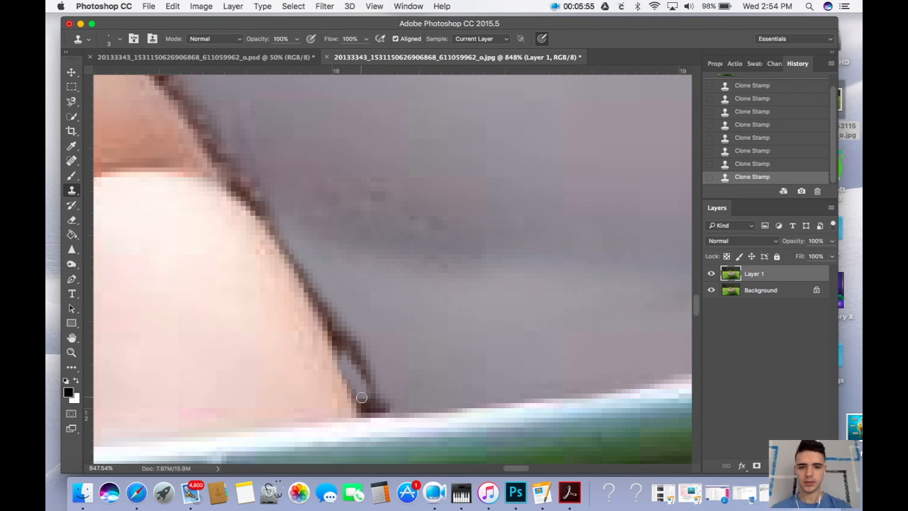
pyautogui.moveTo(286, 268)
pyautogui.mouseDown()
pyautogui.moveTo(270, 246)
pyautogui.moveTo(275, 257)
pyautogui.mouseUp()
pyautogui.moveTo(324, 321)
pyautogui.mouseDown()
pyautogui.moveTo(344, 353)
pyautogui.moveTo(338, 335)
pyautogui.mouseUp()
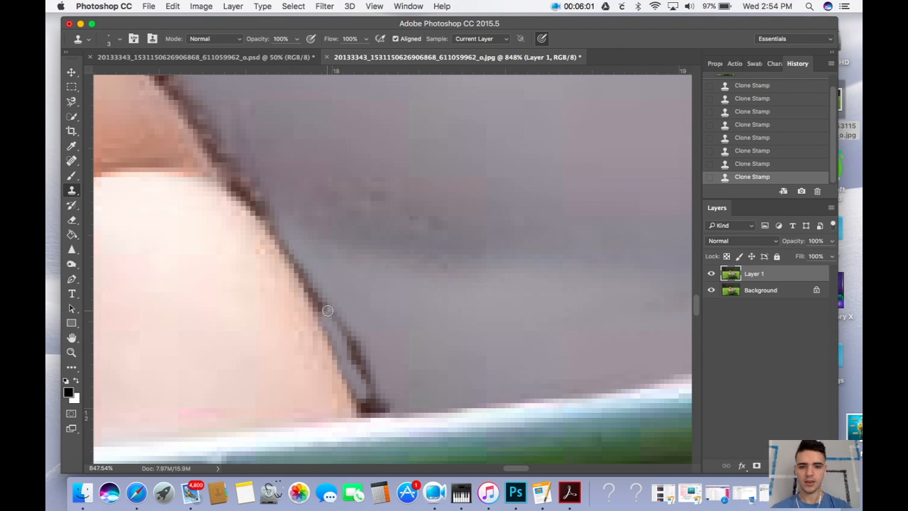
pyautogui.moveTo(297, 265); pyautogui.dragTo(326, 312)
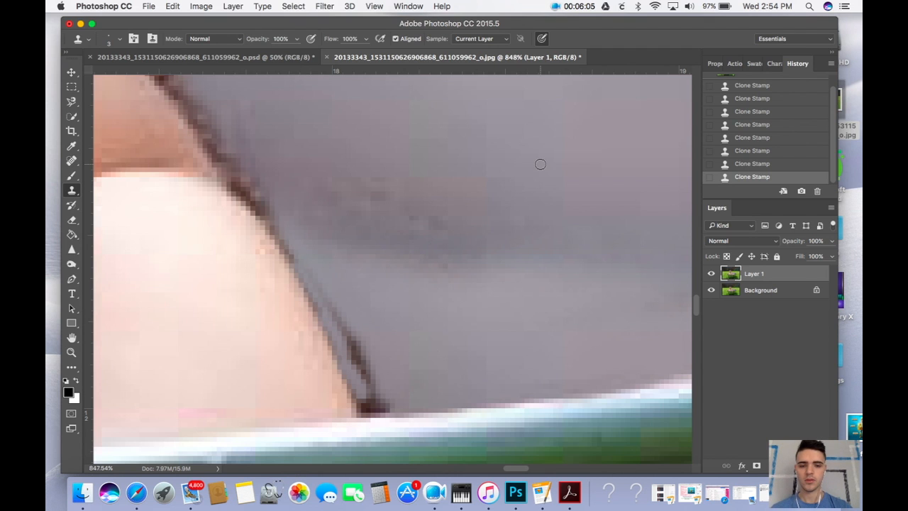
# Clone away the remaining dark towel pixels along the lower knee edge down to the tub's rim
pyautogui.scroll(-2, 389, 194)
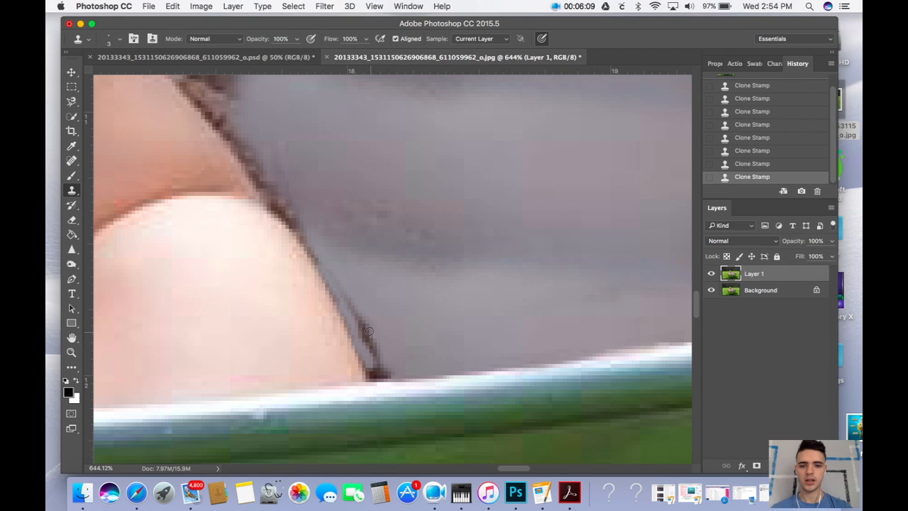
pyautogui.scroll(2, 344, 310)
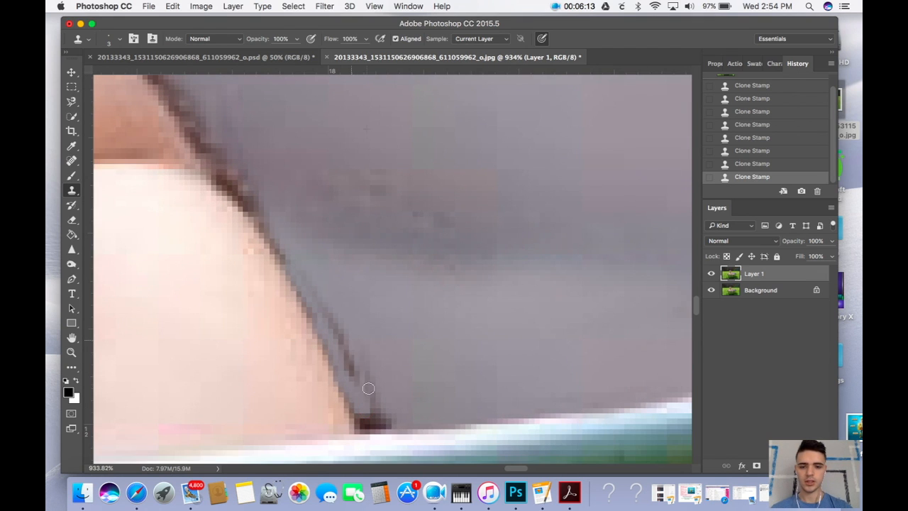
pyautogui.moveTo(368, 388)
pyautogui.mouseDown()
pyautogui.moveTo(326, 314)
pyautogui.moveTo(349, 361)
pyautogui.mouseUp()
pyautogui.moveTo(368, 404)
pyautogui.mouseDown()
pyautogui.moveTo(365, 422)
pyautogui.moveTo(387, 413)
pyautogui.moveTo(385, 422)
pyautogui.mouseUp()
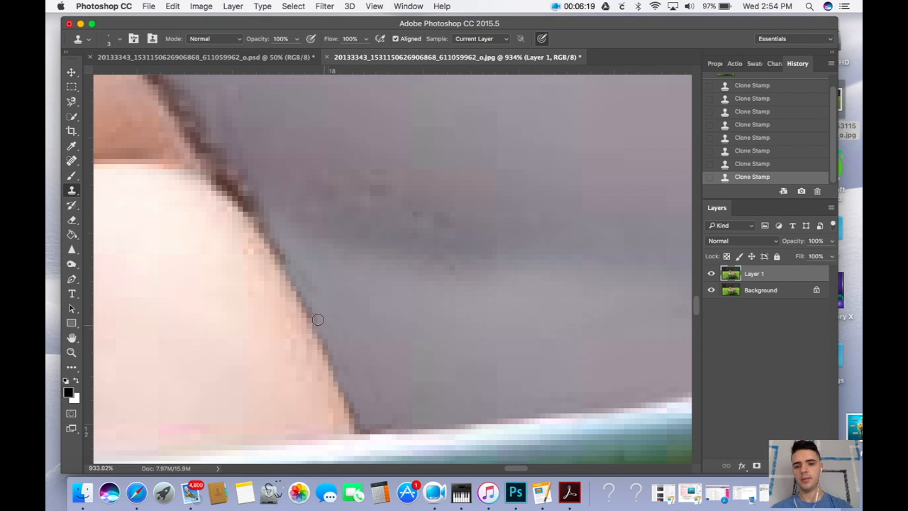
pyautogui.moveTo(303, 313); pyautogui.dragTo(319, 348)
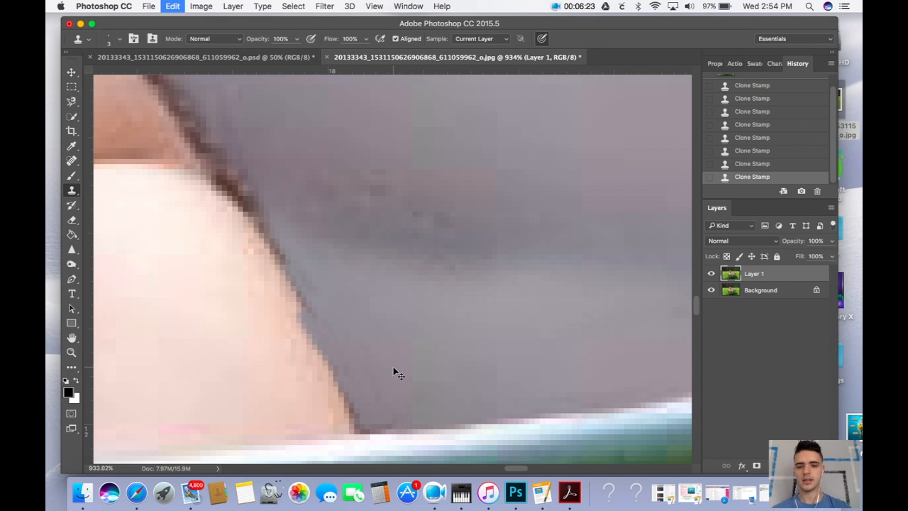
# Clone metal over the dark towel edge along the upper knee and the crease where it meets the arm, resampling the source nearby
pyautogui.scroll(5, 349, 328)
pyautogui.hscroll(-2, 349, 329)
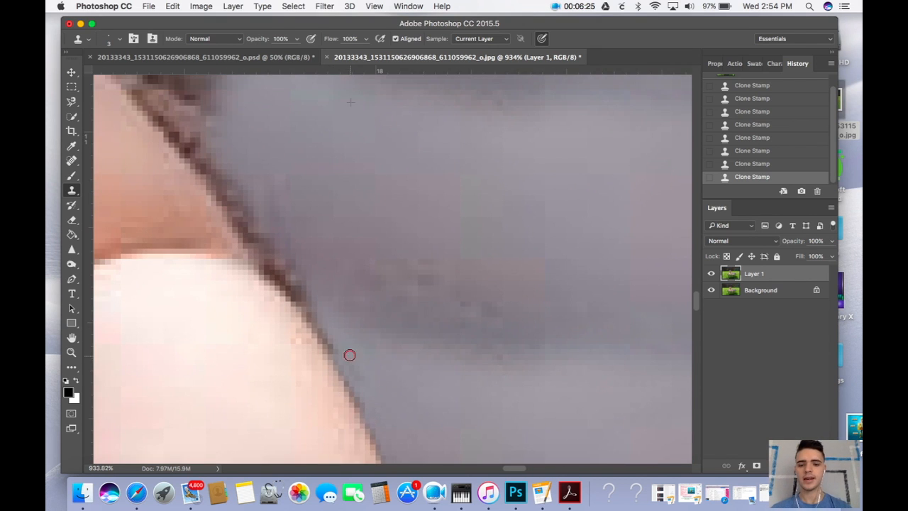
pyautogui.moveTo(350, 355)
pyautogui.mouseDown()
pyautogui.moveTo(310, 323)
pyautogui.moveTo(326, 333)
pyautogui.moveTo(306, 294)
pyautogui.moveTo(268, 267)
pyautogui.moveTo(303, 302)
pyautogui.moveTo(272, 262)
pyautogui.mouseUp()
pyautogui.scroll(4, 274, 248)
pyautogui.hscroll(-3, 274, 248)
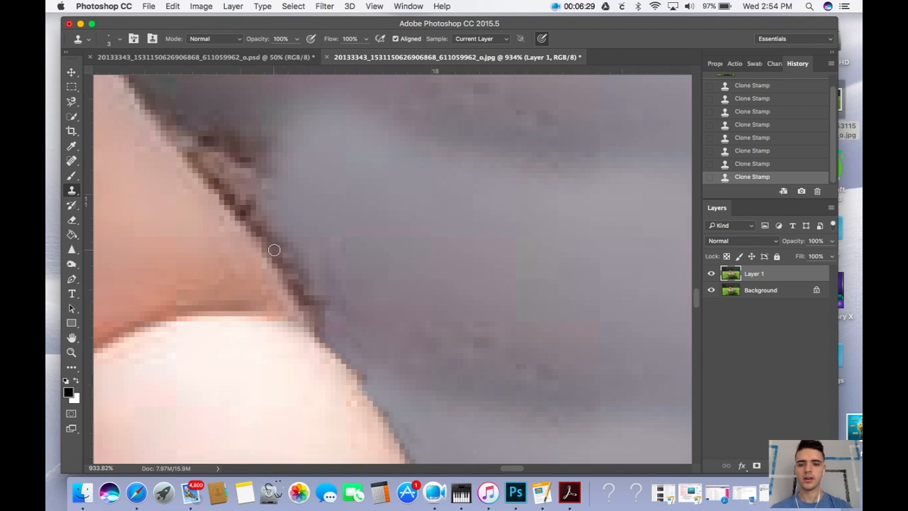
pyautogui.keyDown('alt'); pyautogui.click(353, 322); pyautogui.keyUp('alt')
pyautogui.moveTo(357, 347)
pyautogui.mouseDown()
pyautogui.moveTo(326, 325)
pyautogui.moveTo(344, 350)
pyautogui.moveTo(316, 322)
pyautogui.moveTo(346, 360)
pyautogui.mouseUp()
pyautogui.moveTo(321, 317)
pyautogui.mouseDown()
pyautogui.moveTo(298, 295)
pyautogui.moveTo(318, 318)
pyautogui.moveTo(288, 259)
pyautogui.mouseUp()
# Clone metal over the remaining dark towel pixels along the arm's edge just above the crease with the knee
pyautogui.scroll(4, 288, 261)
pyautogui.hscroll(-2, 288, 261)
pyautogui.moveTo(327, 350)
pyautogui.mouseDown()
pyautogui.moveTo(275, 298)
pyautogui.moveTo(311, 340)
pyautogui.moveTo(290, 288)
pyautogui.moveTo(251, 239)
pyautogui.moveTo(274, 275)
pyautogui.moveTo(300, 271)
pyautogui.moveTo(281, 254)
pyautogui.moveTo(322, 284)
pyautogui.moveTo(336, 325)
pyautogui.mouseUp()
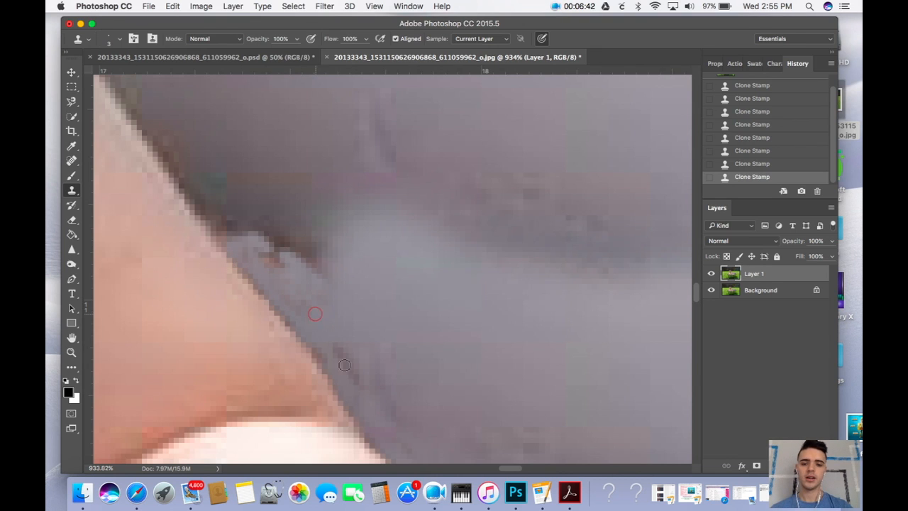
pyautogui.moveTo(344, 364); pyautogui.dragTo(350, 351)
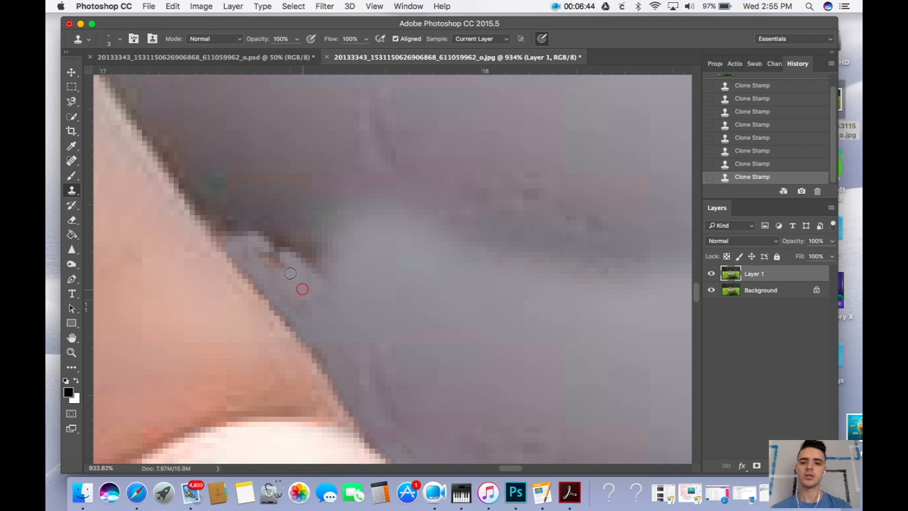
pyautogui.moveTo(290, 273)
pyautogui.mouseDown()
pyautogui.moveTo(265, 254)
pyautogui.moveTo(326, 275)
pyautogui.moveTo(302, 247)
pyautogui.moveTo(264, 238)
pyautogui.moveTo(342, 257)
pyautogui.moveTo(274, 245)
pyautogui.mouseUp()
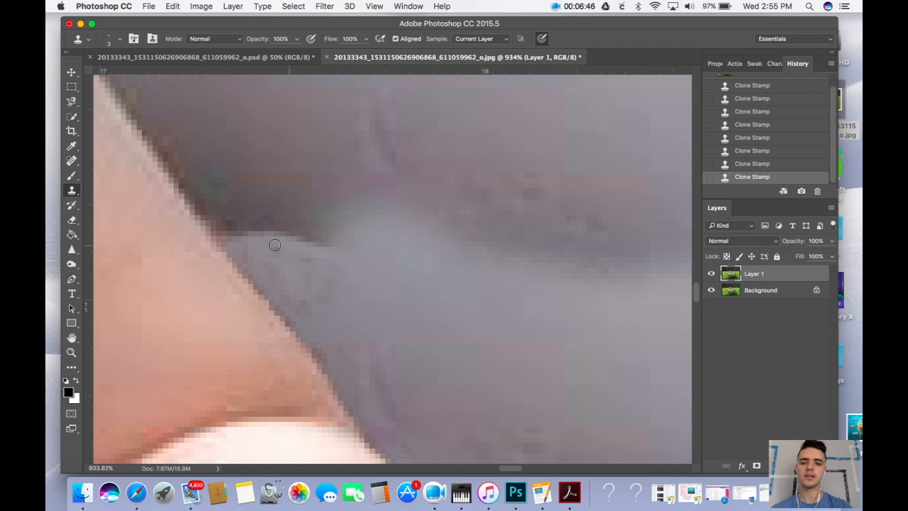
pyautogui.moveTo(330, 256)
pyautogui.mouseDown()
pyautogui.moveTo(253, 239)
pyautogui.moveTo(329, 248)
pyautogui.mouseUp()
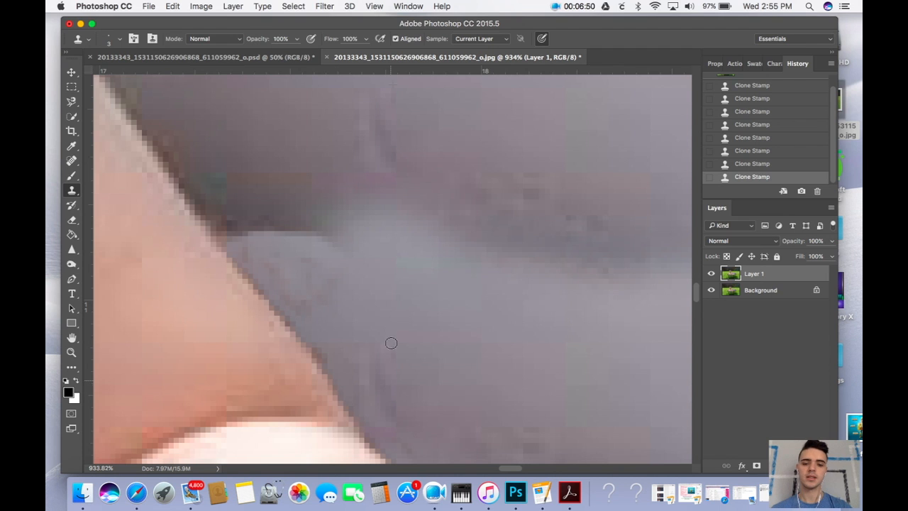
pyautogui.moveTo(257, 246)
pyautogui.mouseDown()
pyautogui.moveTo(218, 221)
pyautogui.moveTo(231, 247)
pyautogui.moveTo(213, 216)
pyautogui.mouseUp()
# Enlarge the Clone Stamp brush to 25 px and lower its opacity to 10%
pyautogui.scroll(-8, 246, 238)
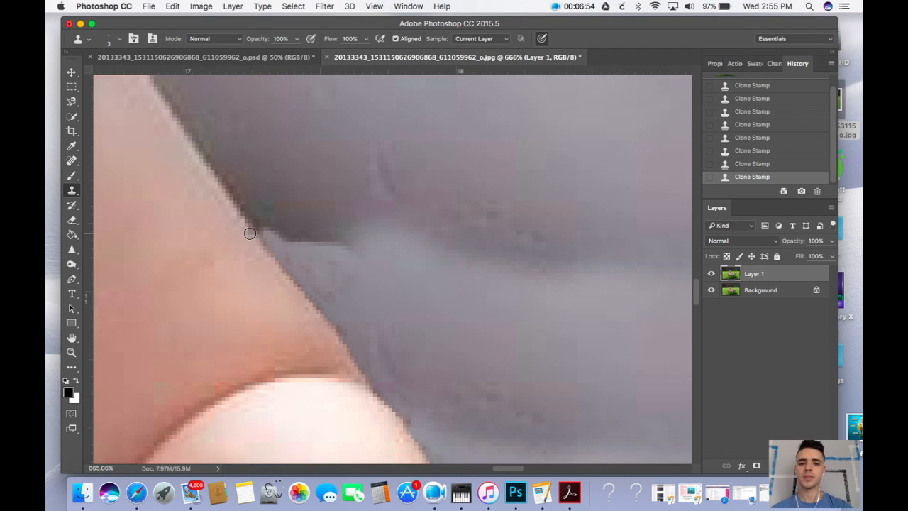
pyautogui.hscroll(4, 504, 314)
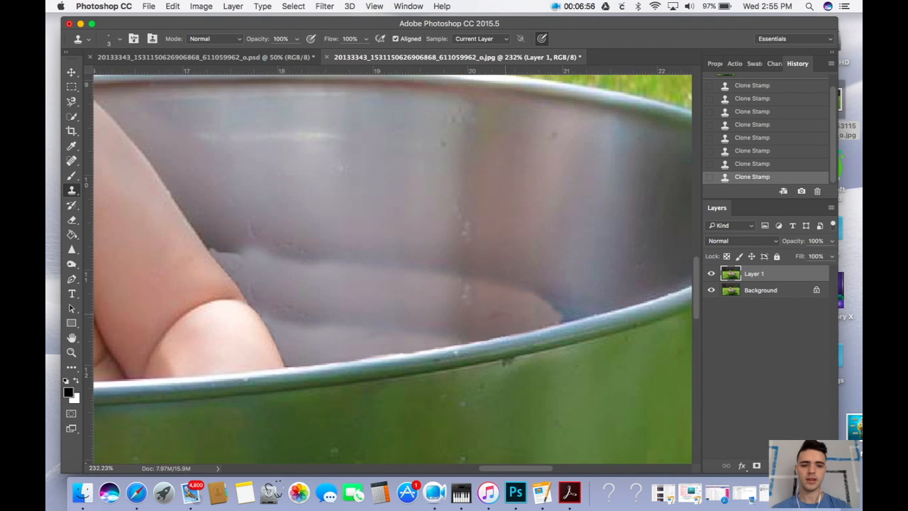
pyautogui.scroll(3, 510, 315)
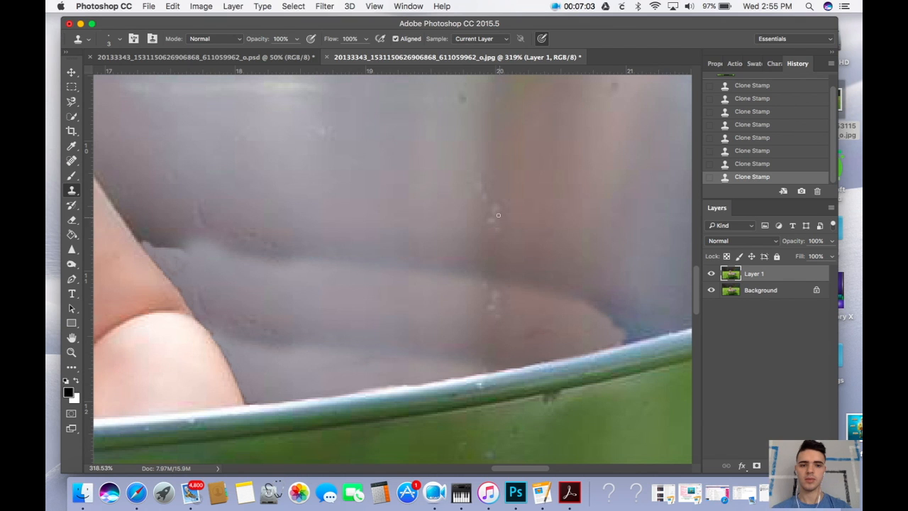
pyautogui.hscroll(-3, 390, 269)
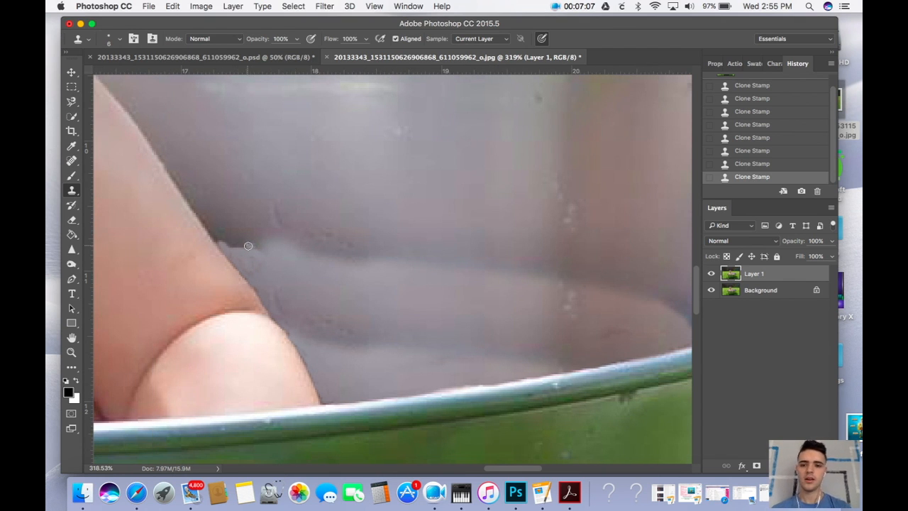
pyautogui.scroll(5, 206, 139)
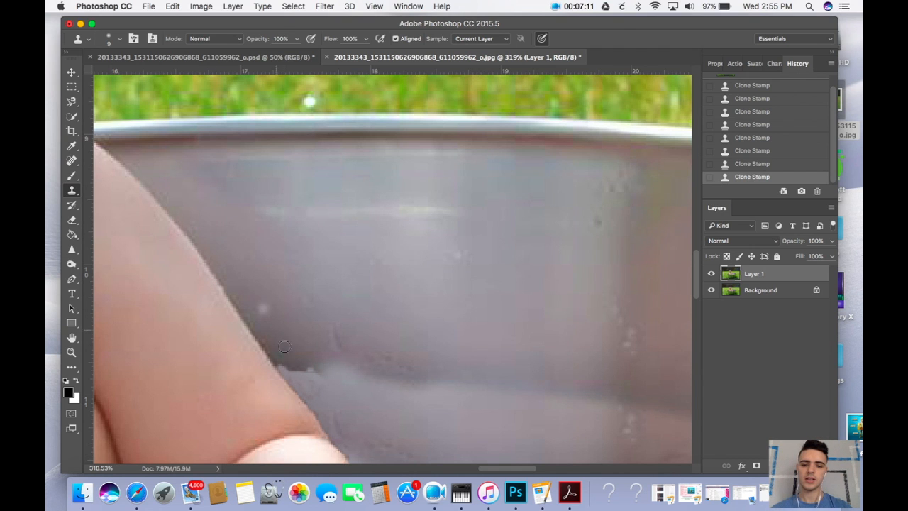
pyautogui.scroll(-5, 291, 348)
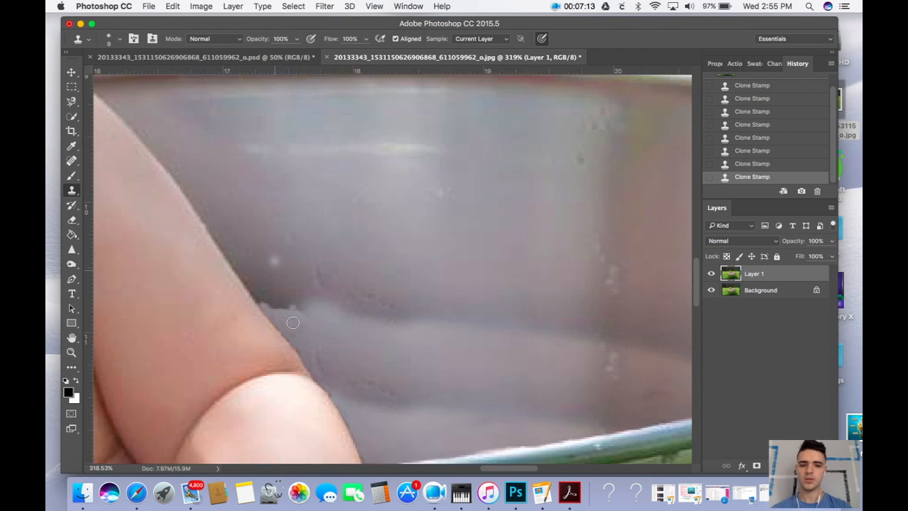
pyautogui.scroll(-1, 292, 323)
pyautogui.press(']')
pyautogui.press(']')
pyautogui.press(']')
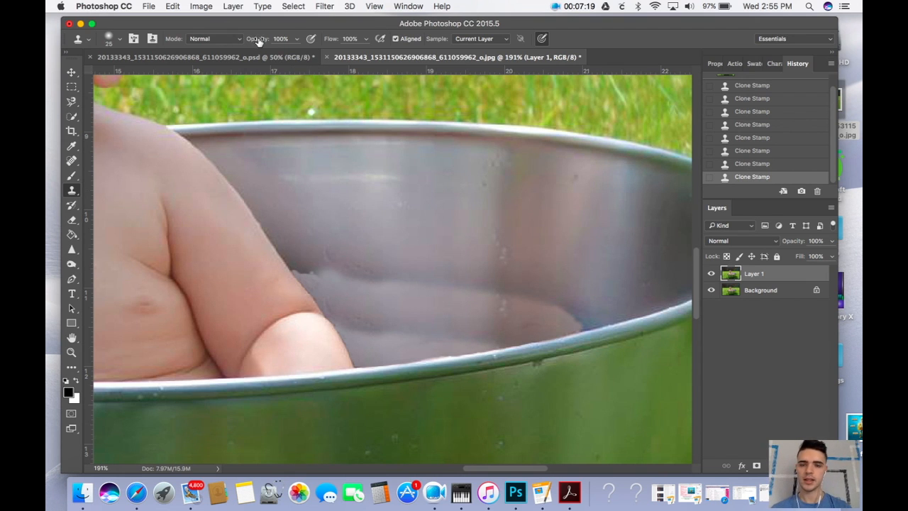
pyautogui.moveTo(259, 42); pyautogui.dragTo(231, 43)
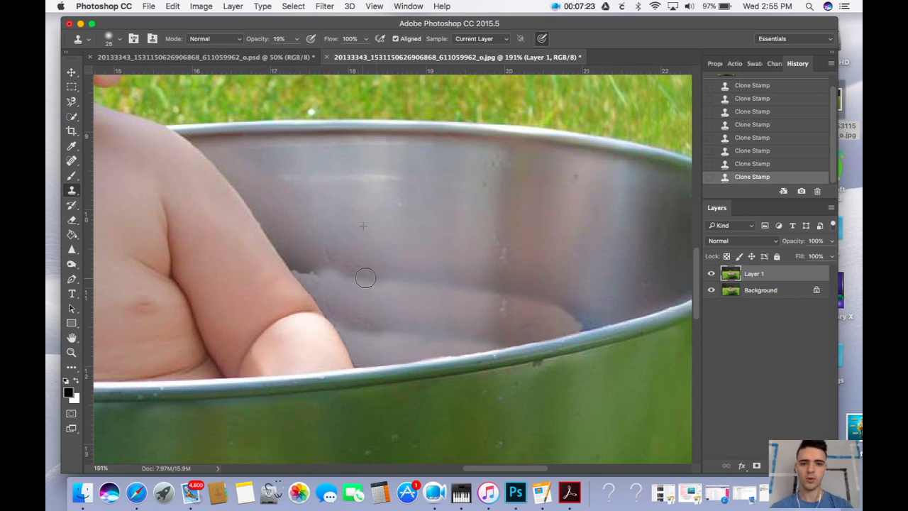
pyautogui.moveTo(263, 42); pyautogui.dragTo(257, 43)
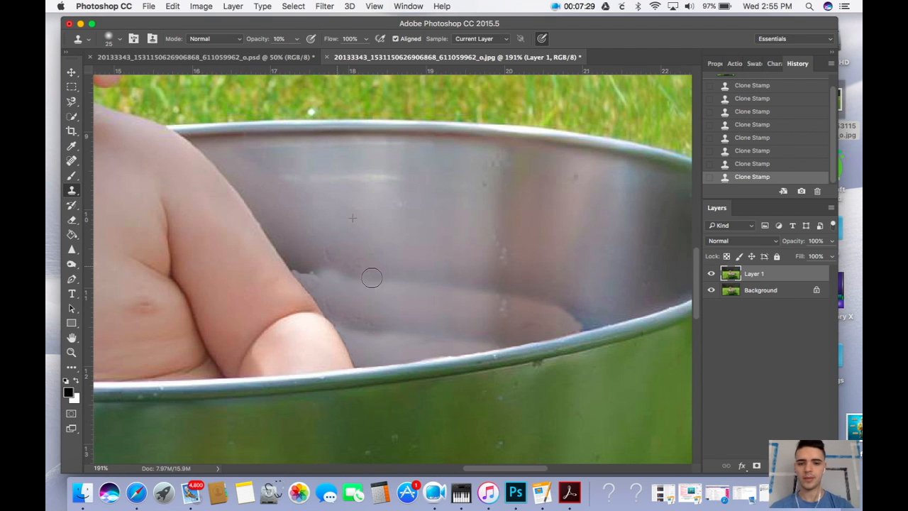
# Sample clean metal and dab it over the upper horizontal seam on the tub's inner wall, between the arm and the dark vertical band
pyautogui.keyDown('alt'); pyautogui.click(333, 264); pyautogui.keyUp('alt')
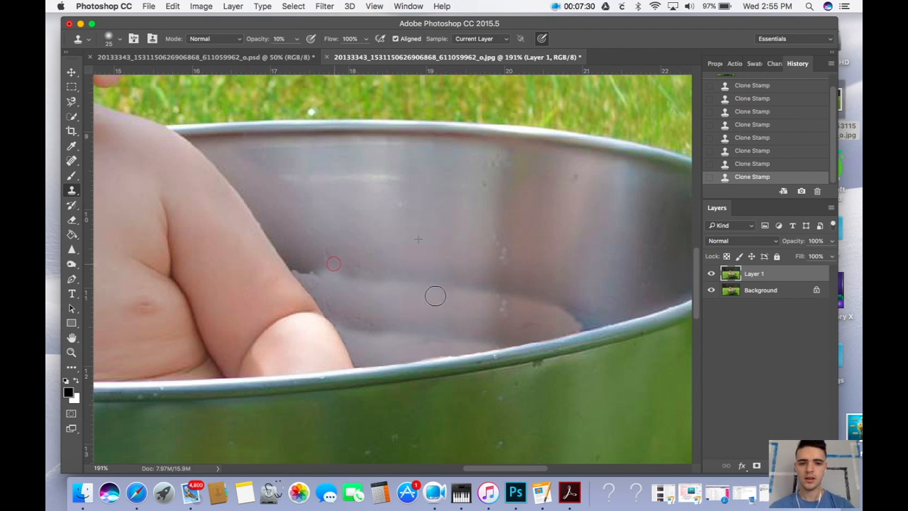
pyautogui.click(364, 277)
pyautogui.click(361, 275)
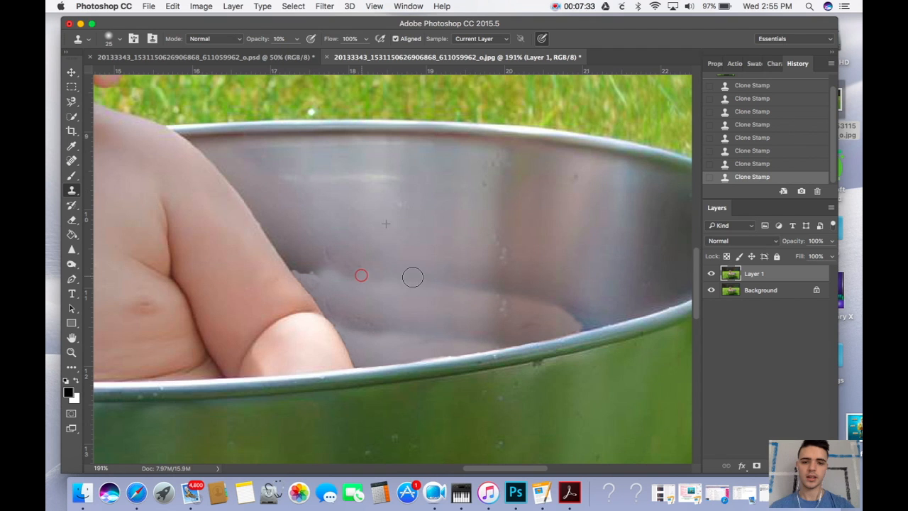
pyautogui.click(352, 272)
pyautogui.click(343, 277)
pyautogui.click(473, 288)
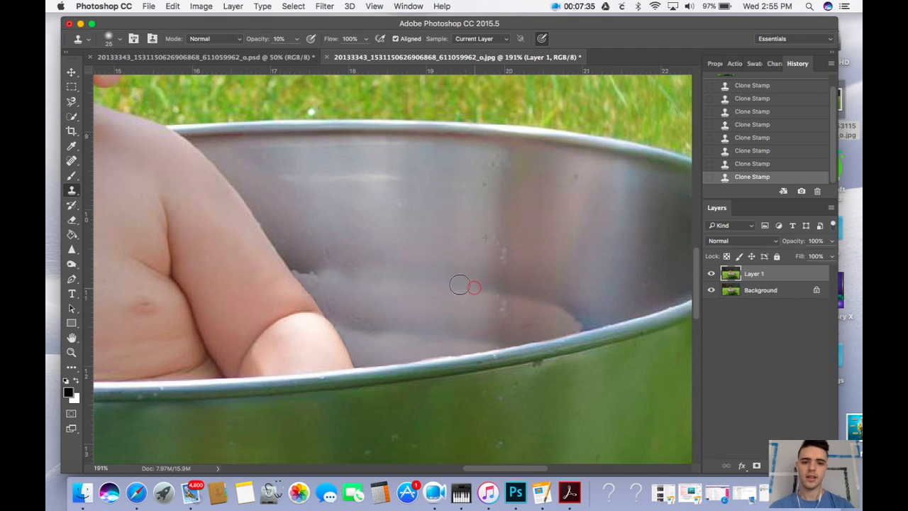
pyautogui.click(388, 273)
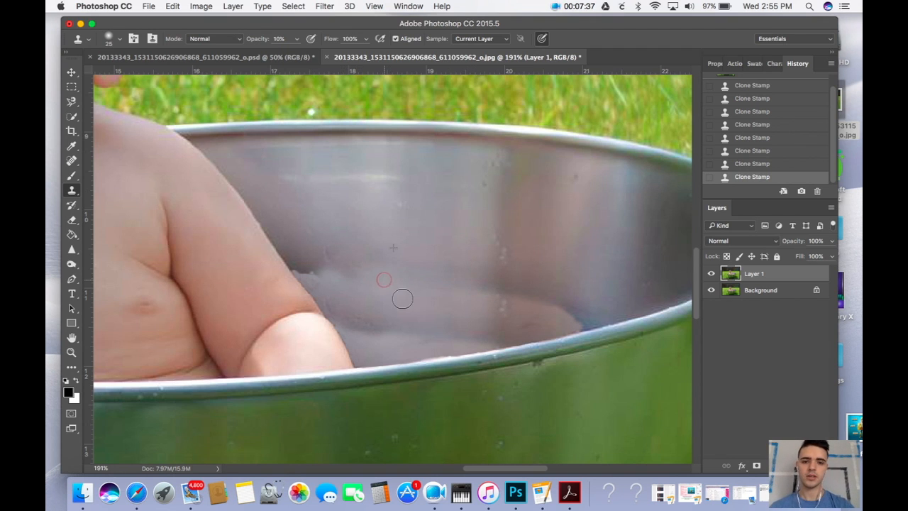
pyautogui.click(398, 268)
pyautogui.moveTo(398, 268); pyautogui.dragTo(400, 269)
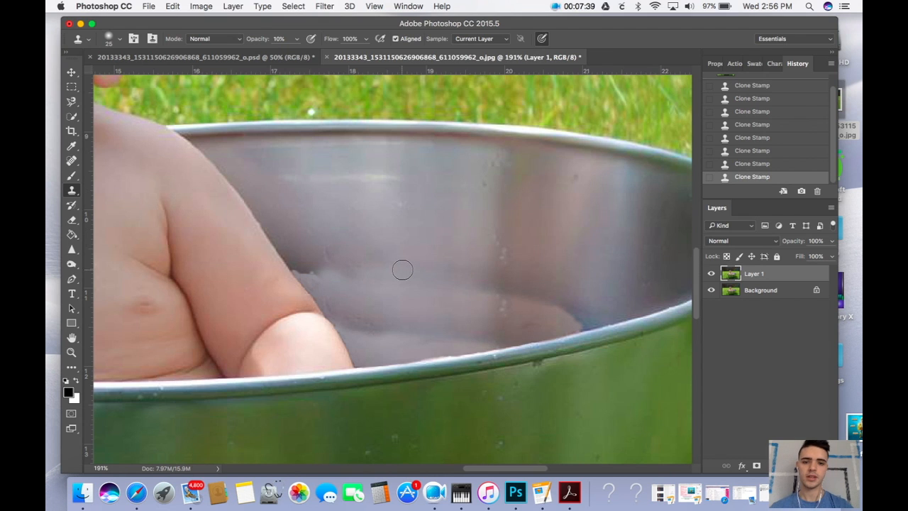
# Undo the stray clone dab near the back rim and soften the upper seam further toward the dark vertical band
pyautogui.click(424, 165)
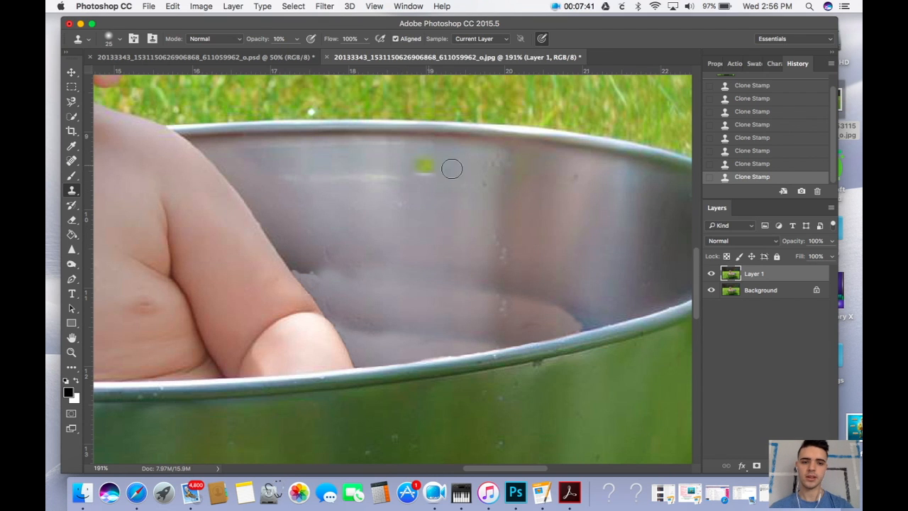
pyautogui.hotkey('ctrl', 'z')
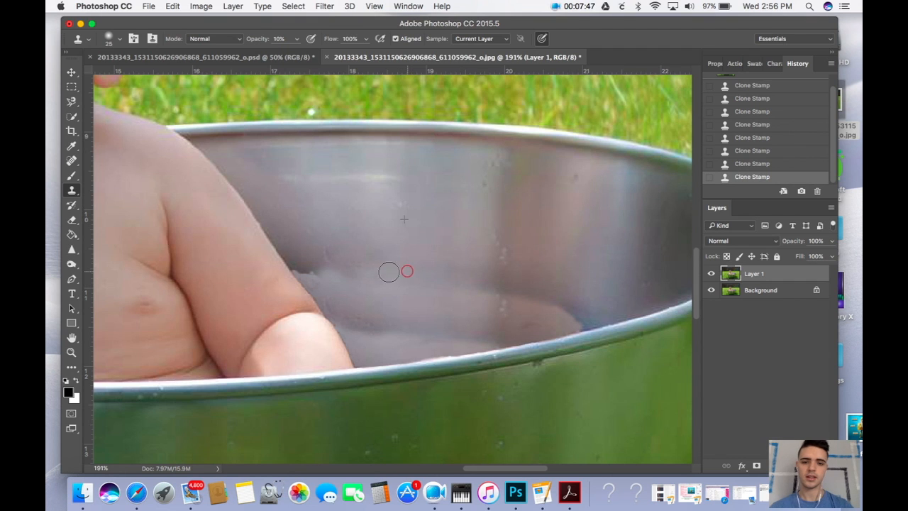
pyautogui.moveTo(354, 257); pyautogui.dragTo(387, 266)
pyautogui.click(444, 287)
pyautogui.click(479, 281)
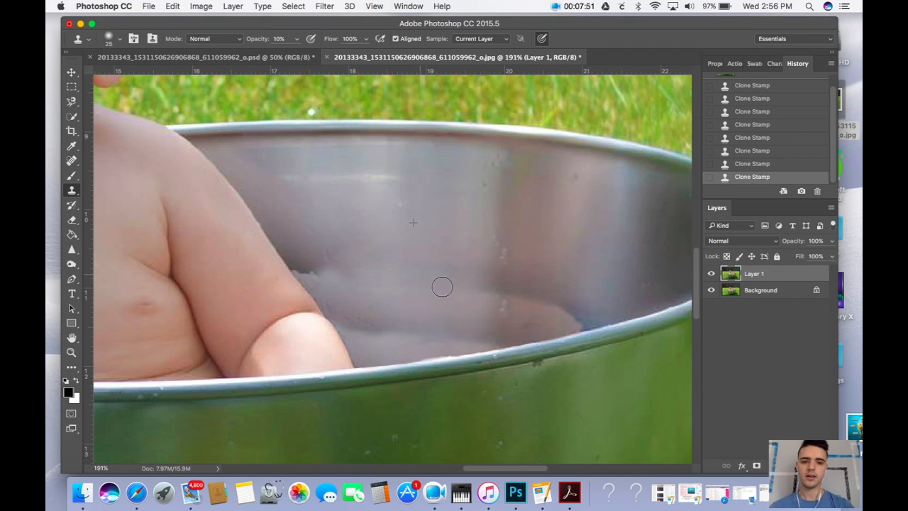
pyautogui.click(482, 289)
pyautogui.click(496, 286)
# Blend the upper seam at 10% opacity with long clone strokes from the dark vertical band back toward the arm
pyautogui.click(320, 262)
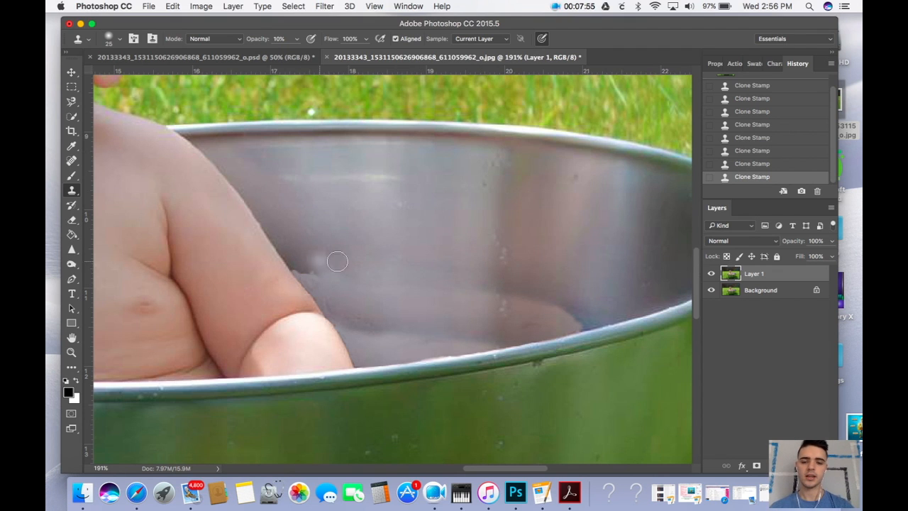
pyautogui.click(454, 246)
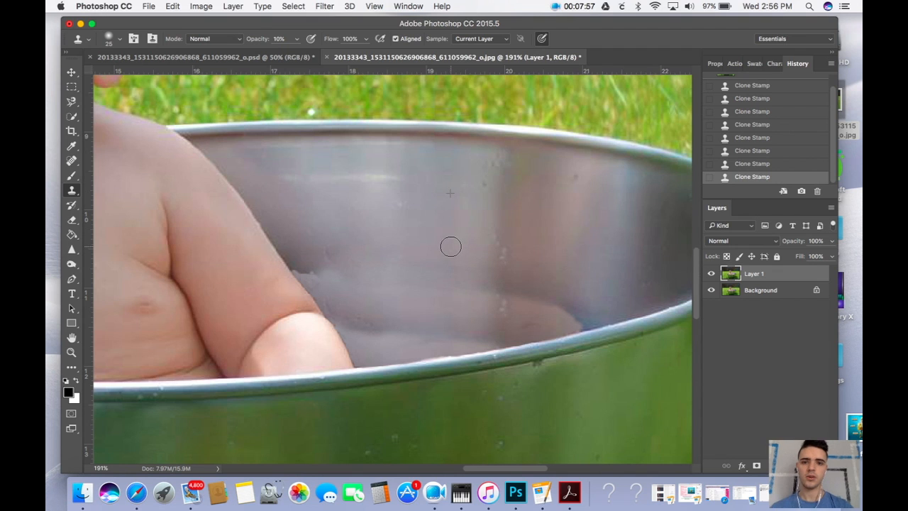
pyautogui.press('1')
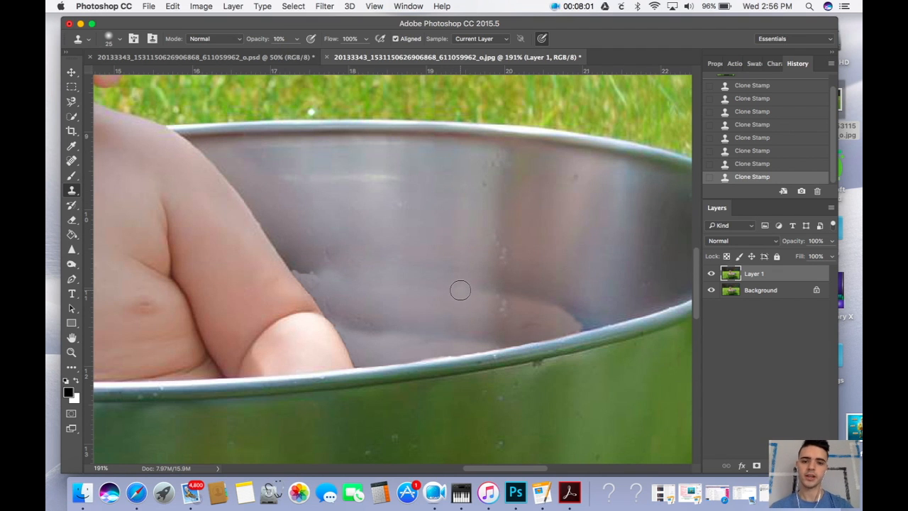
pyautogui.moveTo(459, 289); pyautogui.dragTo(361, 281)
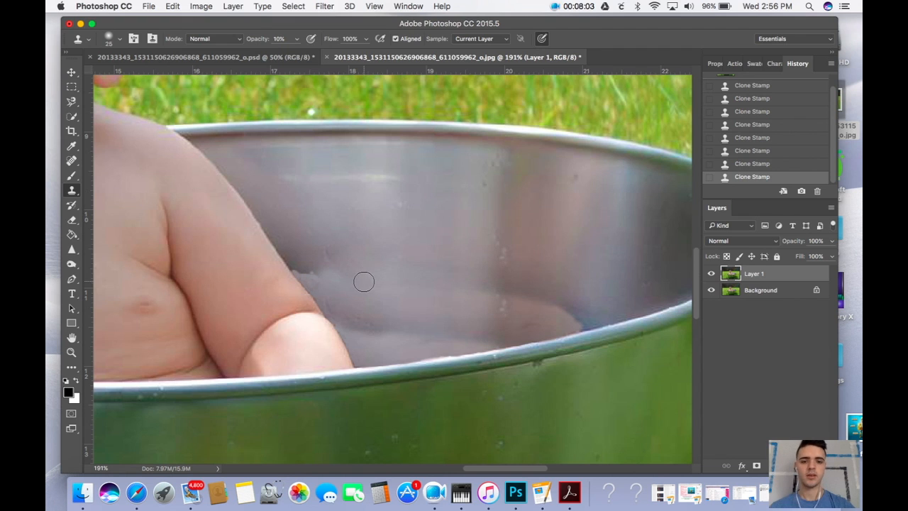
pyautogui.moveTo(473, 291)
pyautogui.mouseDown()
pyautogui.moveTo(389, 281)
pyautogui.moveTo(476, 286)
pyautogui.moveTo(381, 276)
pyautogui.moveTo(435, 280)
pyautogui.moveTo(295, 253)
pyautogui.moveTo(328, 281)
pyautogui.moveTo(342, 274)
pyautogui.moveTo(322, 244)
pyautogui.moveTo(376, 301)
pyautogui.mouseUp()
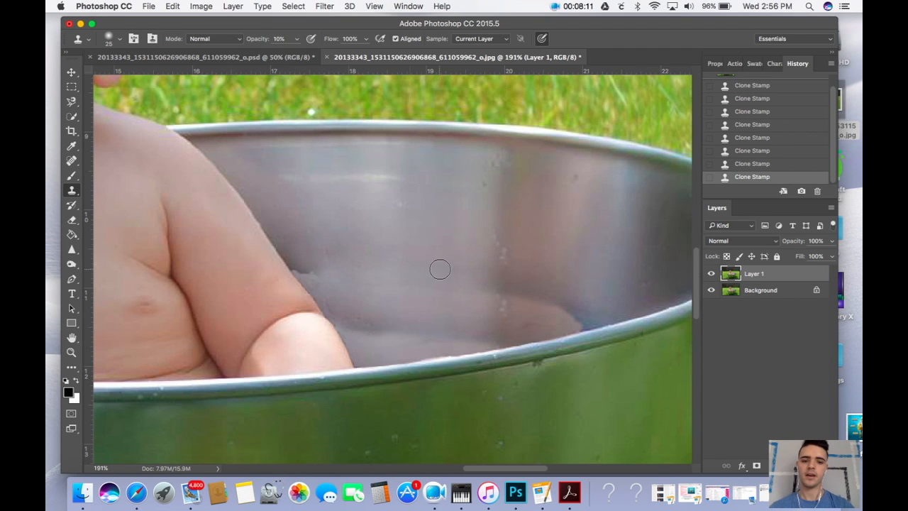
pyautogui.moveTo(497, 292); pyautogui.dragTo(426, 290)
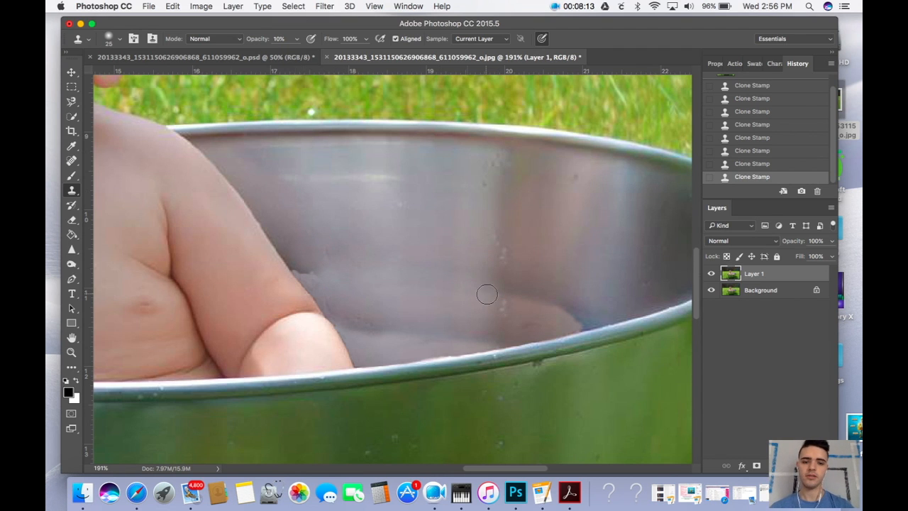
# Blend away the lower horizontal seam on the tub wall beside the knee with low-opacity clone strokes, resampling from the upper wall
pyautogui.moveTo(447, 330)
pyautogui.mouseDown()
pyautogui.moveTo(404, 331)
pyautogui.moveTo(437, 332)
pyautogui.moveTo(346, 312)
pyautogui.mouseUp()
pyautogui.moveTo(398, 333); pyautogui.dragTo(348, 314)
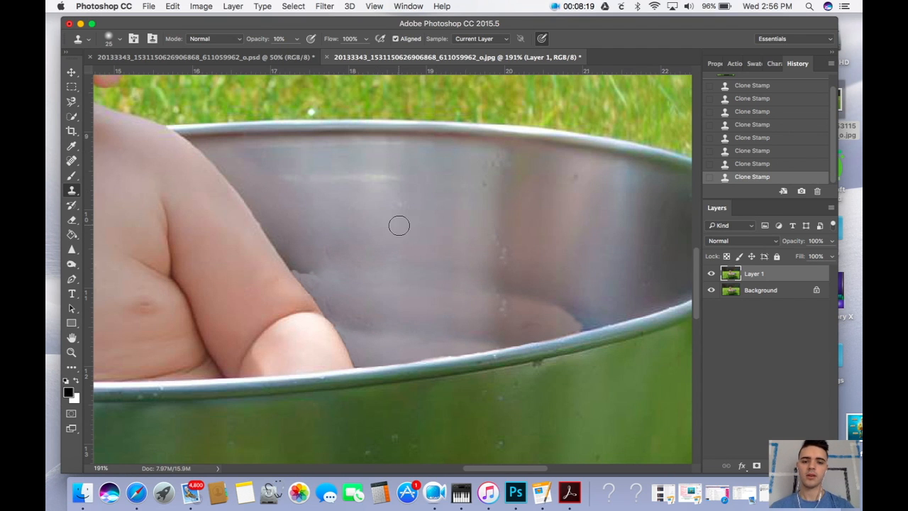
pyautogui.click(400, 190)
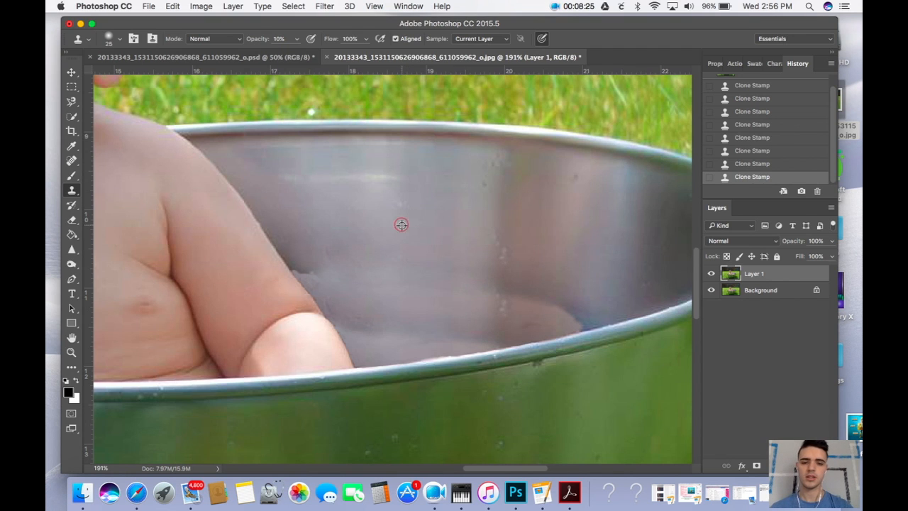
pyautogui.moveTo(405, 321)
pyautogui.mouseDown()
pyautogui.moveTo(367, 320)
pyautogui.moveTo(421, 330)
pyautogui.mouseUp()
pyautogui.click(458, 334)
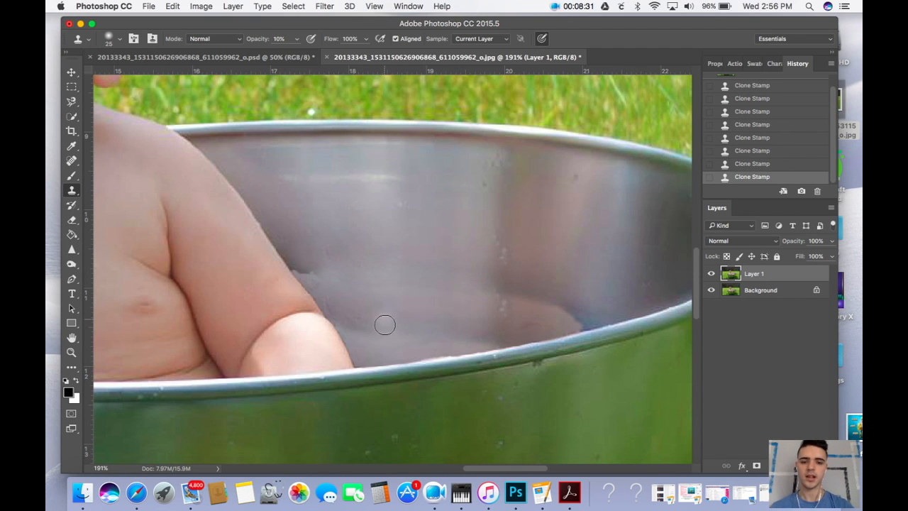
pyautogui.moveTo(383, 327)
pyautogui.mouseDown()
pyautogui.moveTo(345, 313)
pyautogui.moveTo(371, 334)
pyautogui.moveTo(336, 307)
pyautogui.mouseUp()
pyautogui.moveTo(336, 307)
pyautogui.mouseDown()
pyautogui.moveTo(353, 324)
pyautogui.moveTo(339, 308)
pyautogui.mouseUp()
pyautogui.moveTo(389, 323)
pyautogui.mouseDown()
pyautogui.moveTo(363, 329)
pyautogui.moveTo(453, 344)
pyautogui.moveTo(485, 337)
pyautogui.moveTo(426, 328)
pyautogui.moveTo(474, 334)
pyautogui.moveTo(434, 314)
pyautogui.moveTo(432, 332)
pyautogui.moveTo(487, 332)
pyautogui.moveTo(466, 325)
pyautogui.mouseUp()
pyautogui.click(465, 319)
pyautogui.click(437, 315)
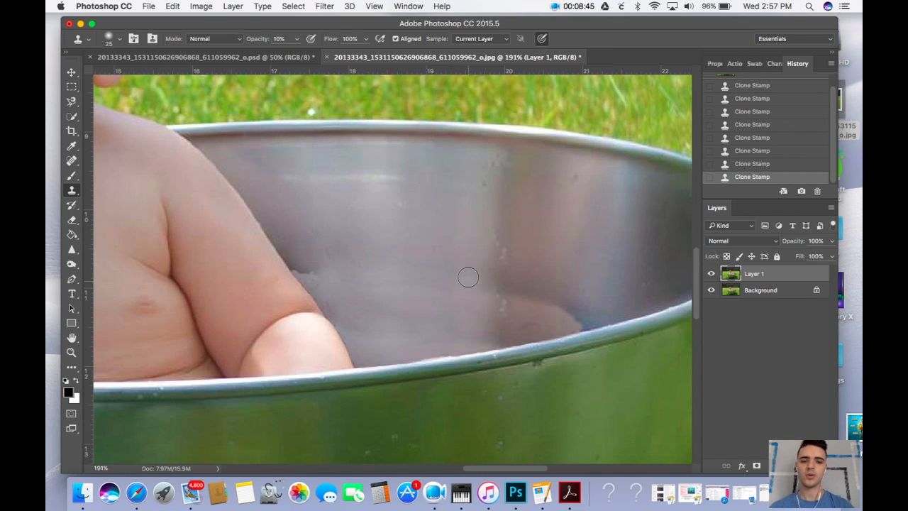
# Clone darker metal over the light patch where the upper seam meets the arm and smooth the wall around it
pyautogui.moveTo(385, 267); pyautogui.dragTo(413, 268)
pyautogui.moveTo(350, 257); pyautogui.dragTo(318, 251)
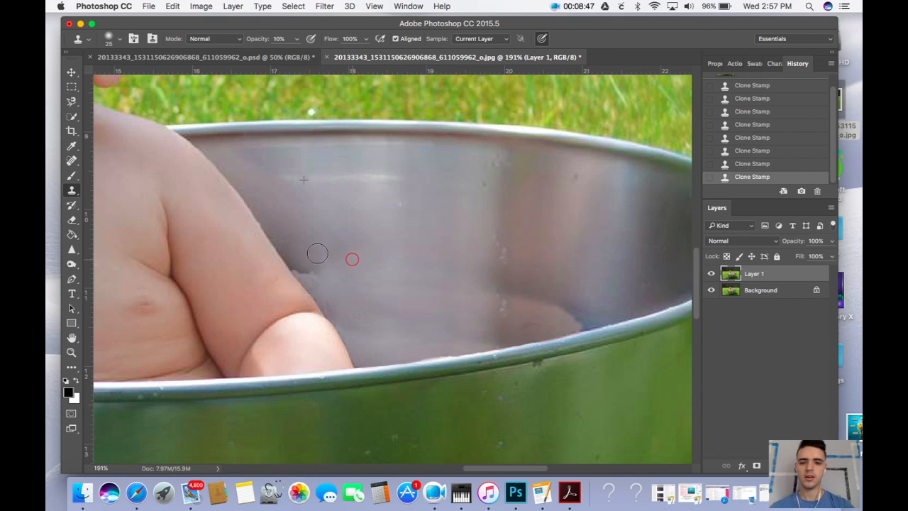
pyautogui.moveTo(371, 266); pyautogui.dragTo(314, 253)
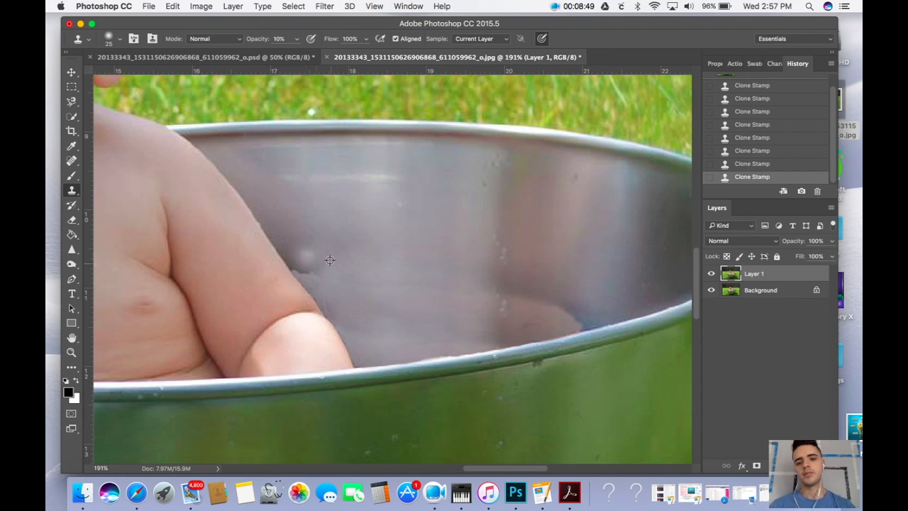
pyautogui.click(313, 269)
pyautogui.click(307, 265)
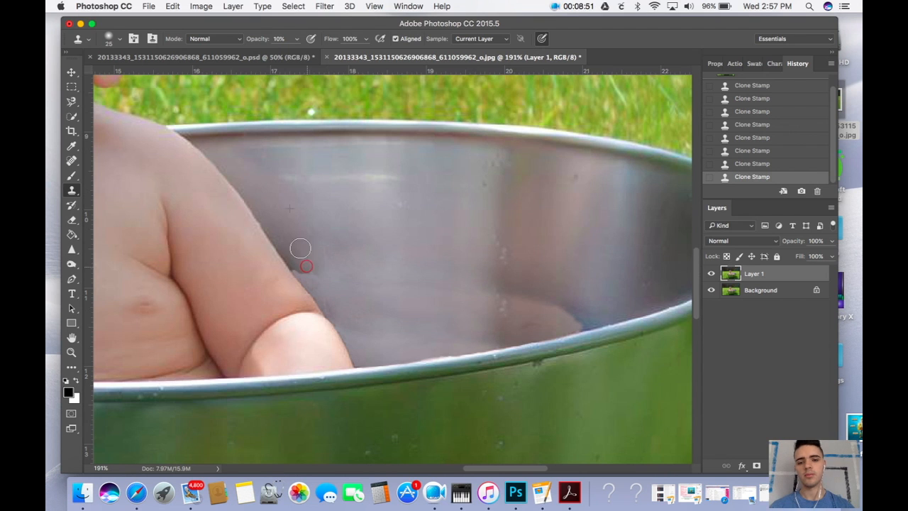
pyautogui.click(327, 283)
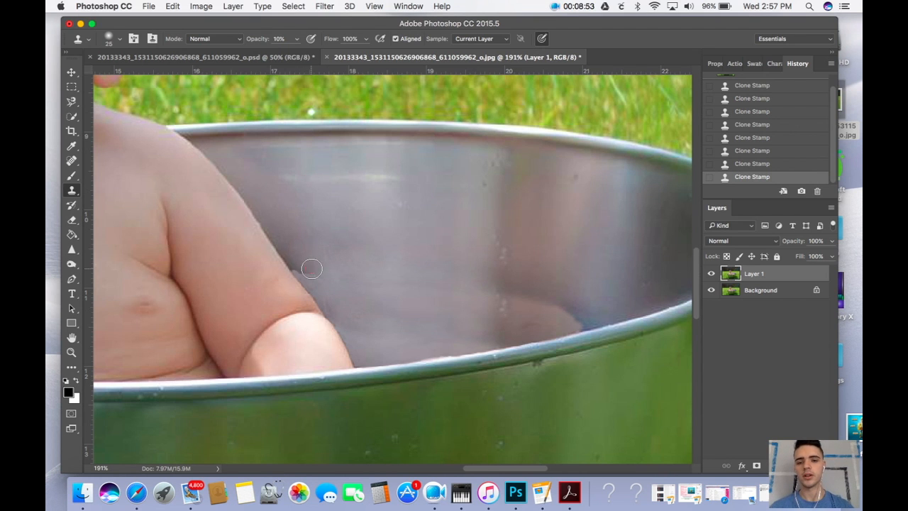
# Reduce the Clone Stamp brush to 9 px and clone darker metal over the light notch beside the forearm at 10% opacity
pyautogui.click(317, 276)
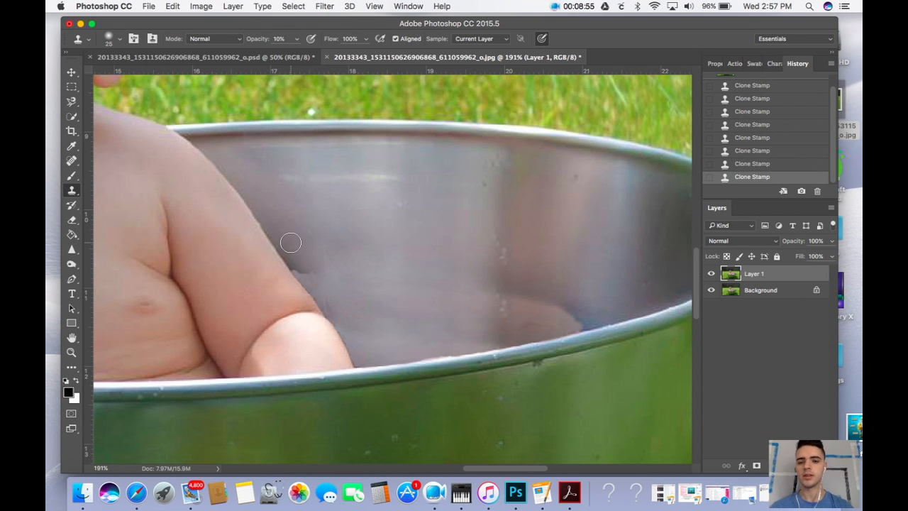
pyautogui.scroll(5, 291, 241)
pyautogui.scroll(2, 291, 243)
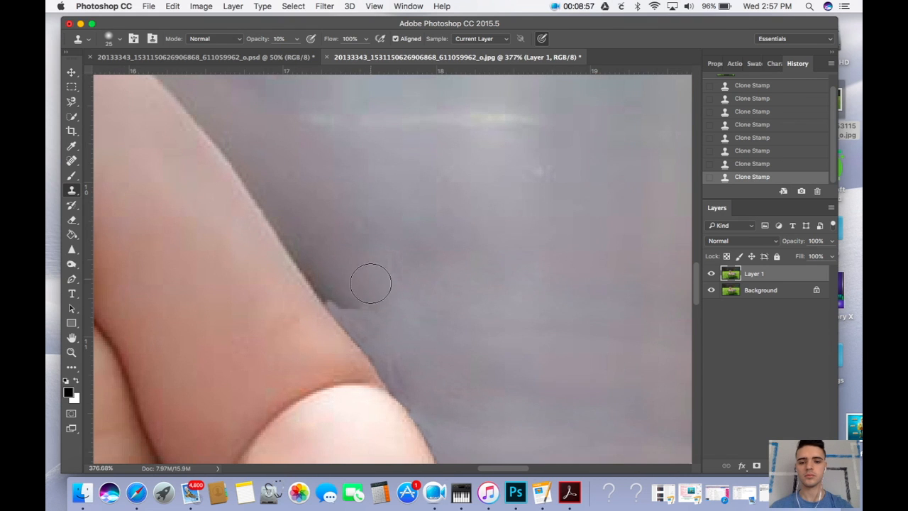
pyautogui.press('[')
pyautogui.press('[')
pyautogui.press('[')
pyautogui.press('[')
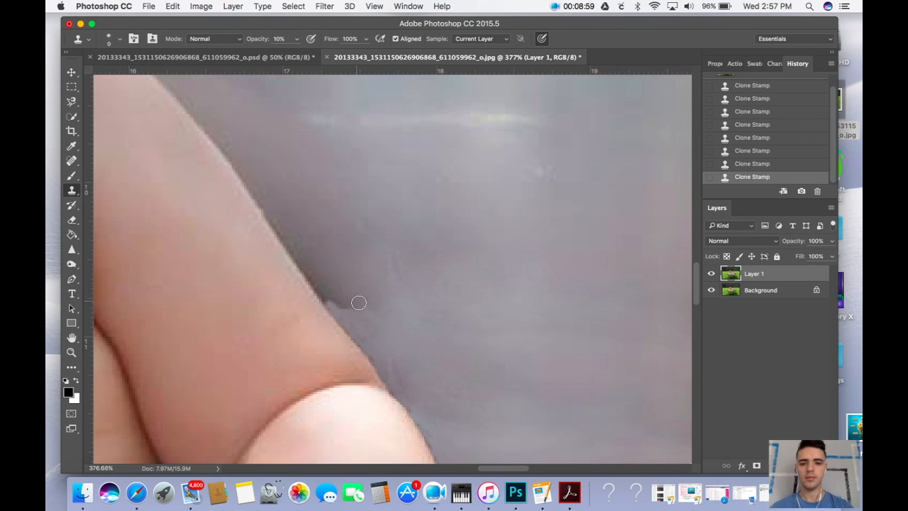
pyautogui.moveTo(358, 302)
pyautogui.mouseDown()
pyautogui.moveTo(331, 284)
pyautogui.moveTo(363, 317)
pyautogui.mouseUp()
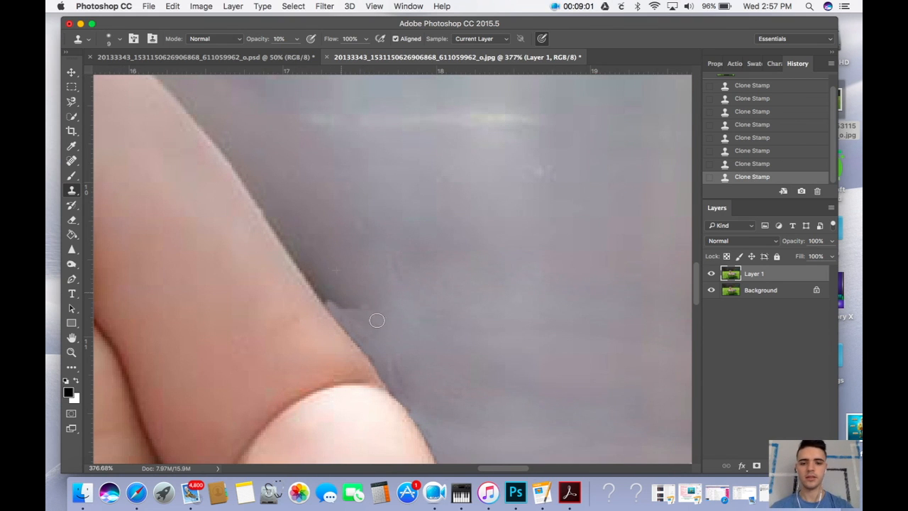
# Darken the remaining light metal along the outer edge of the forearm with small 9 px clone dabs
pyautogui.scroll(-8, 379, 320)
pyautogui.scroll(-6, 379, 323)
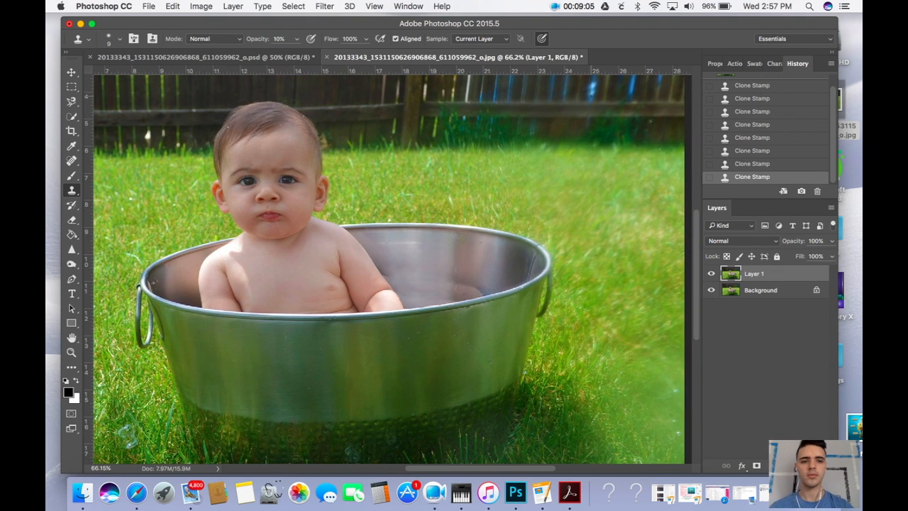
pyautogui.scroll(10, 386, 304)
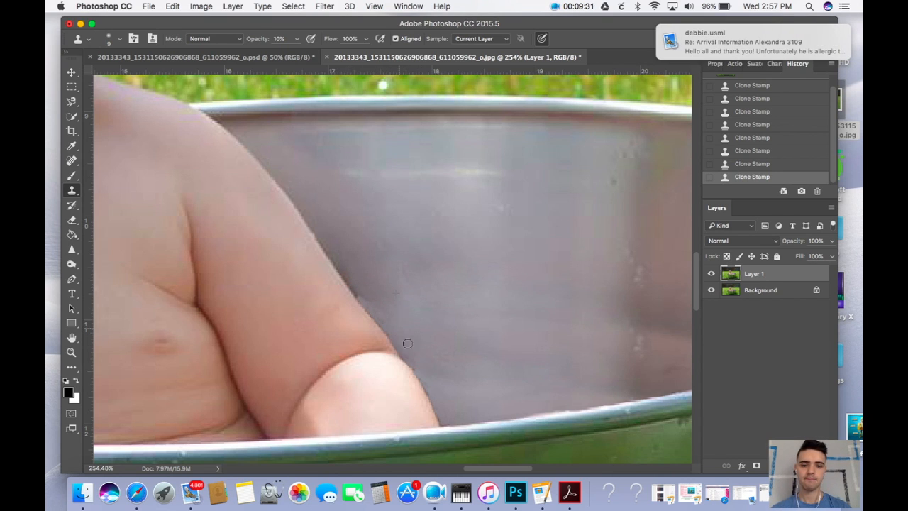
pyautogui.click(352, 278)
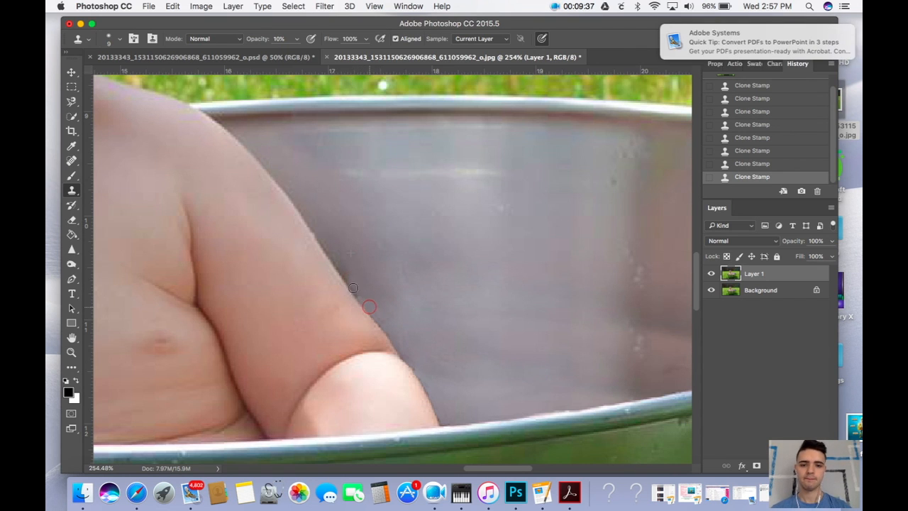
# With a 25 px brush, sample the brownish vertical band and clone it over the upper edge of the leftover towel patch
pyautogui.hscroll(5, 420, 302)
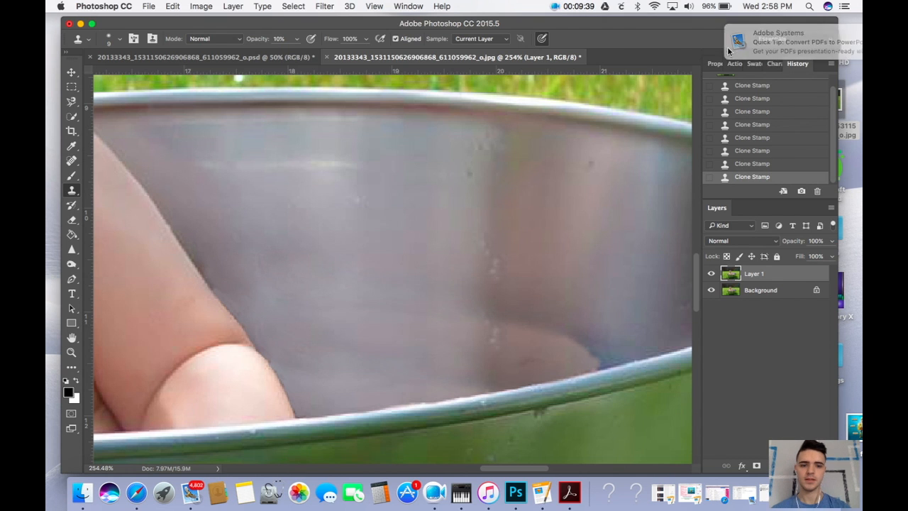
pyautogui.scroll(-3, 522, 223)
pyautogui.scroll(2, 496, 234)
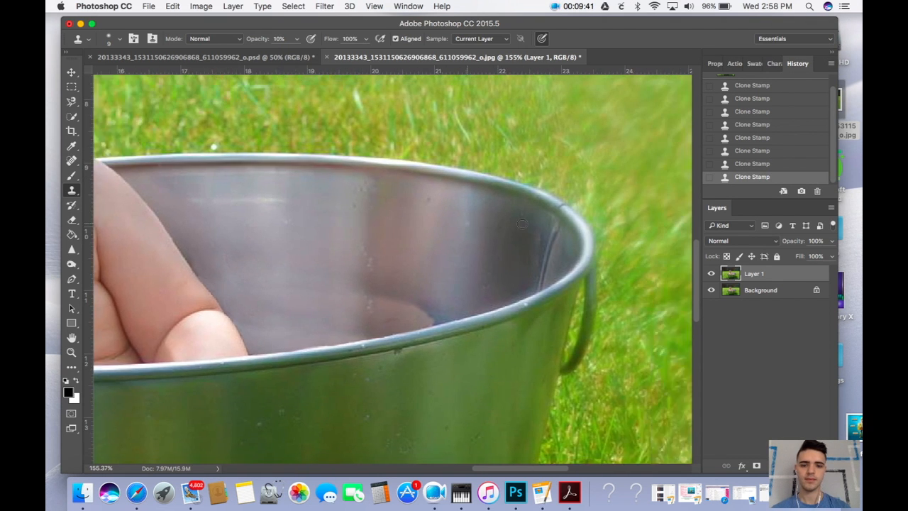
pyautogui.hscroll(3, 440, 249)
pyautogui.scroll(2, 386, 266)
pyautogui.press(']')
pyautogui.press(']')
pyautogui.press(']')
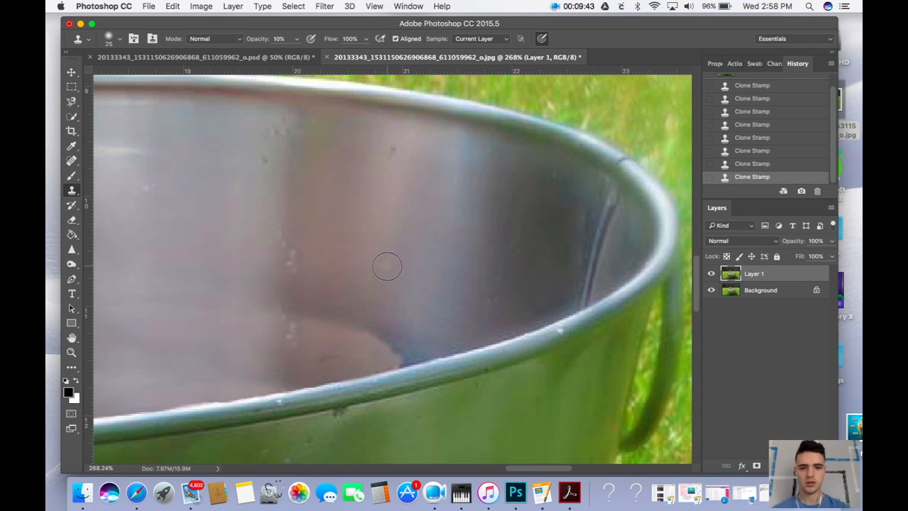
pyautogui.keyDown('alt'); pyautogui.click(346, 272); pyautogui.keyUp('alt')
pyautogui.click(344, 314)
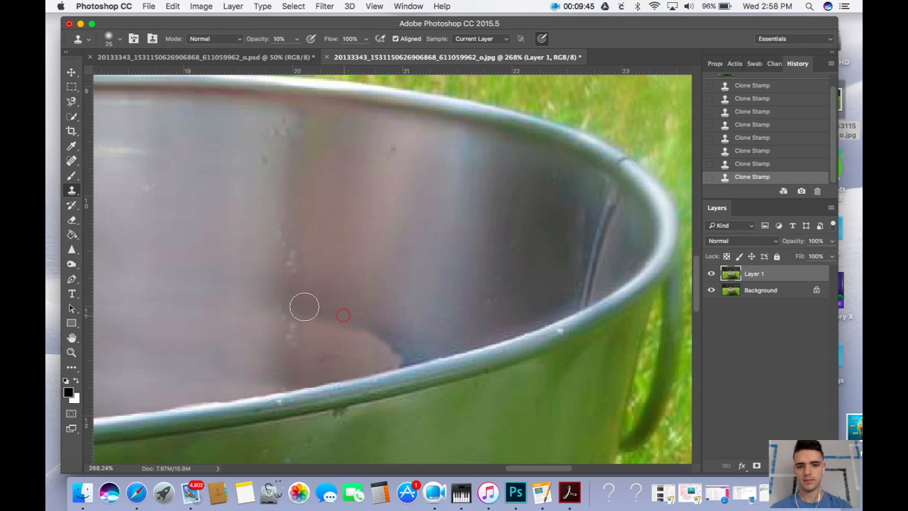
# Soften the towel patch's upper edge toward the dark vertical band with more low-opacity clone dabs, resampling from the wall above
pyautogui.click(302, 304)
pyautogui.click(322, 278)
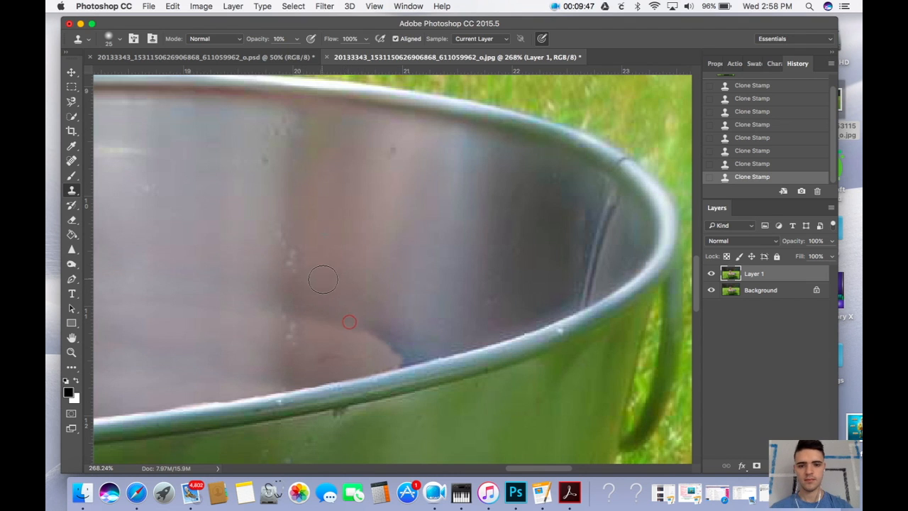
pyautogui.click(308, 319)
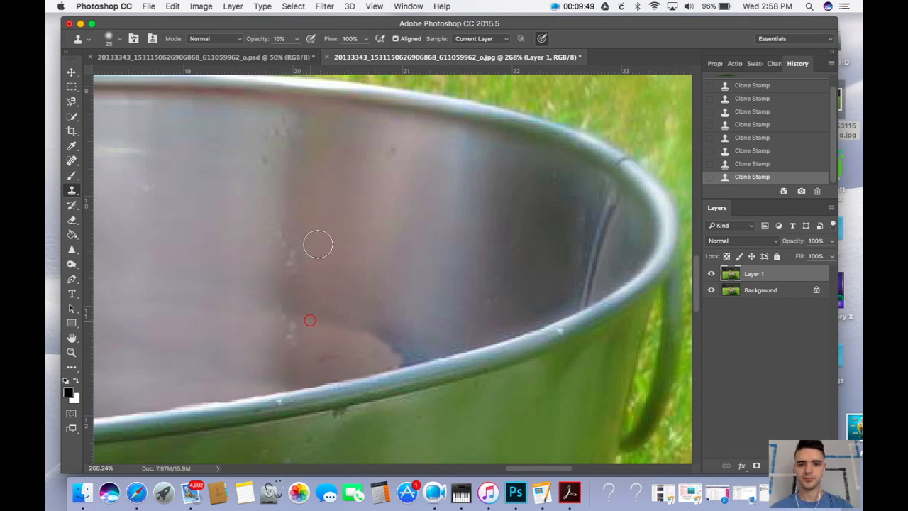
pyautogui.click(317, 236)
pyautogui.click(340, 310)
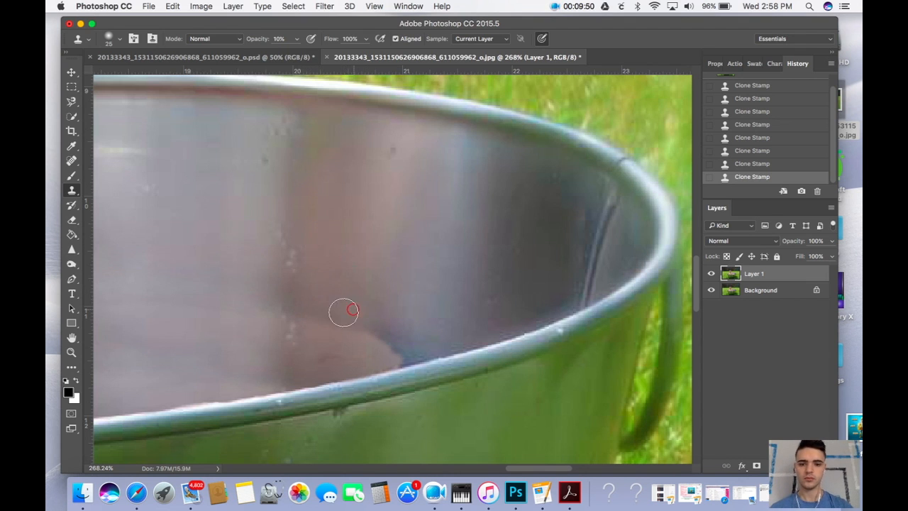
# Clone over the towel patch's curved outer edge, using a 10 px brush for its pointed tip at the front rim
pyautogui.click(382, 320)
pyautogui.press('[')
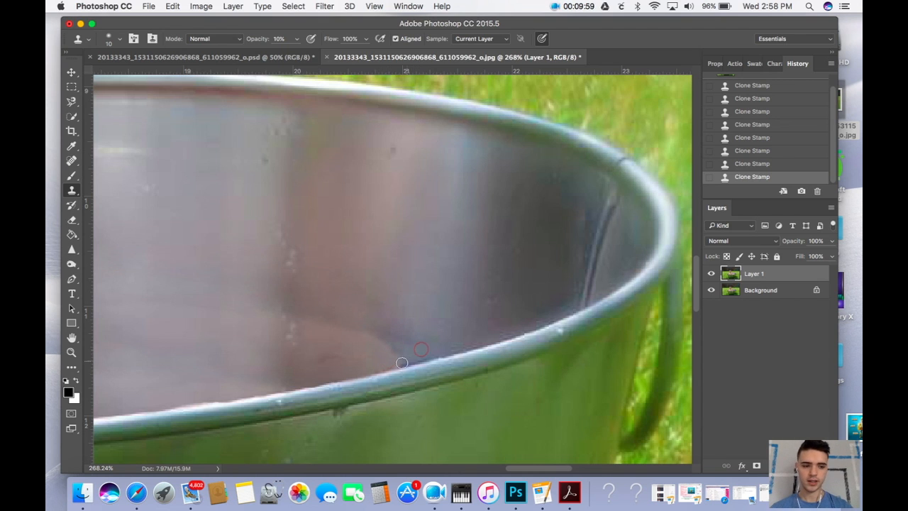
pyautogui.moveTo(394, 363); pyautogui.dragTo(408, 360)
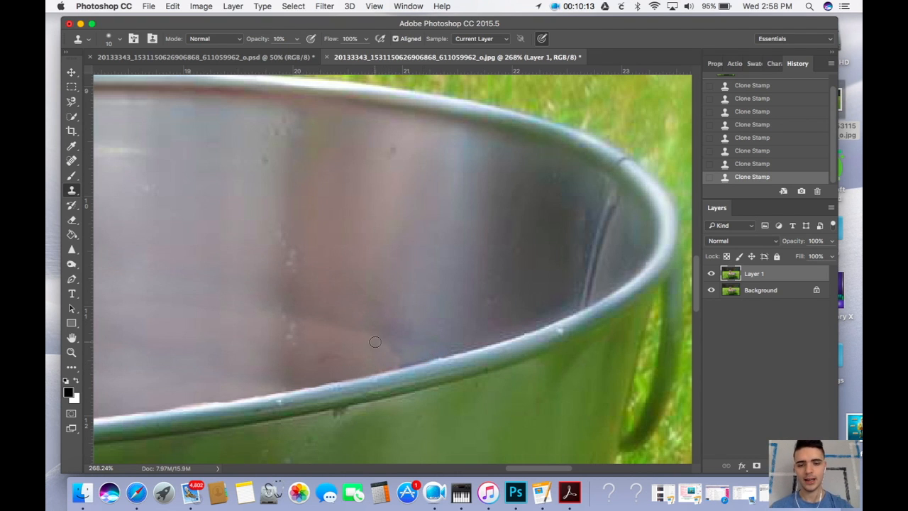
# Enlarge the brush to 25 px and blend the patch's upper and outer edges into the surrounding bluish and brown metal
pyautogui.scroll(-3, 399, 353)
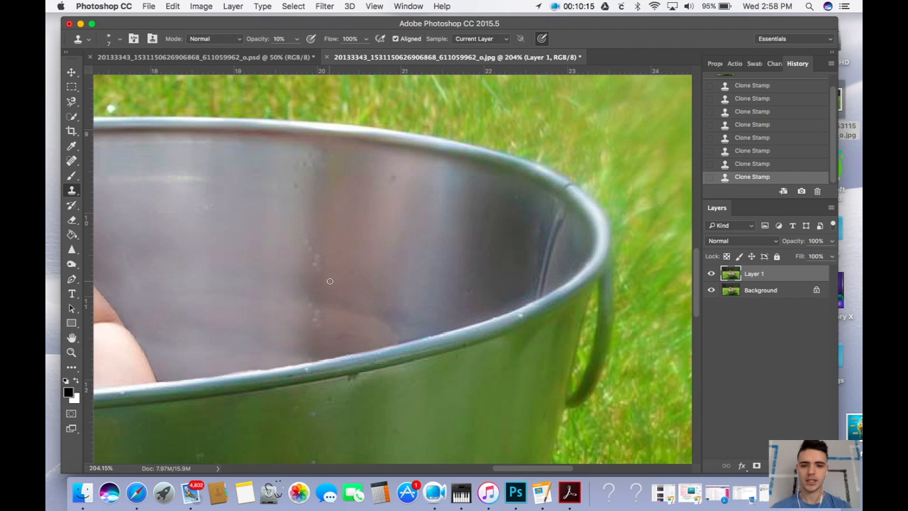
pyautogui.press(']')
pyautogui.press(']')
pyautogui.press(']')
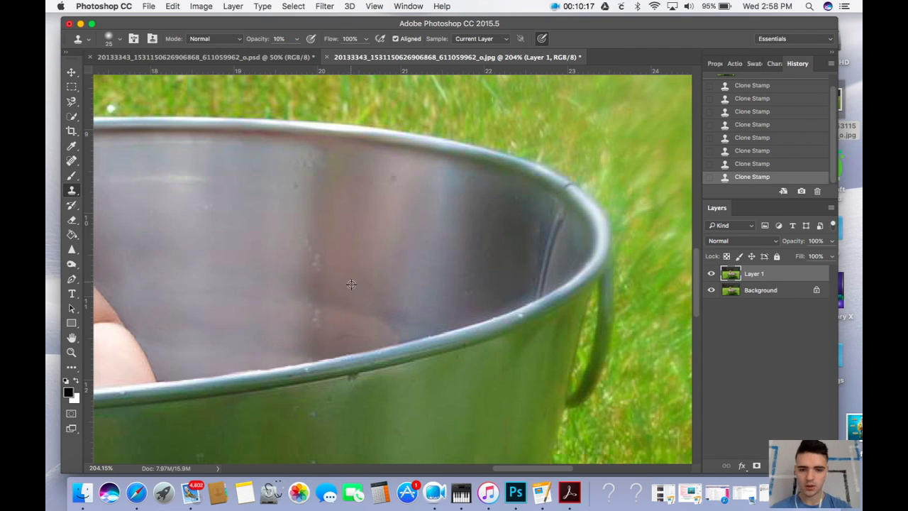
pyautogui.click(348, 298)
pyautogui.click(294, 294)
pyautogui.click(349, 300)
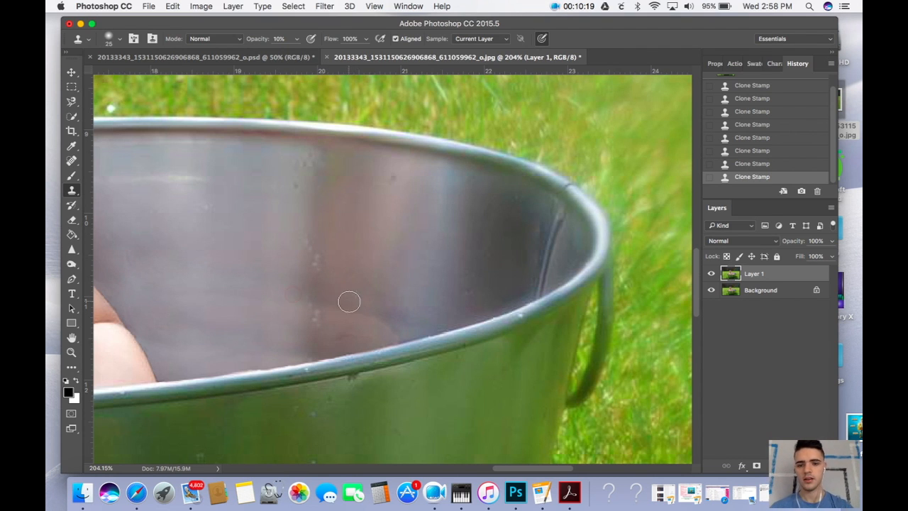
pyautogui.moveTo(393, 310); pyautogui.dragTo(351, 309)
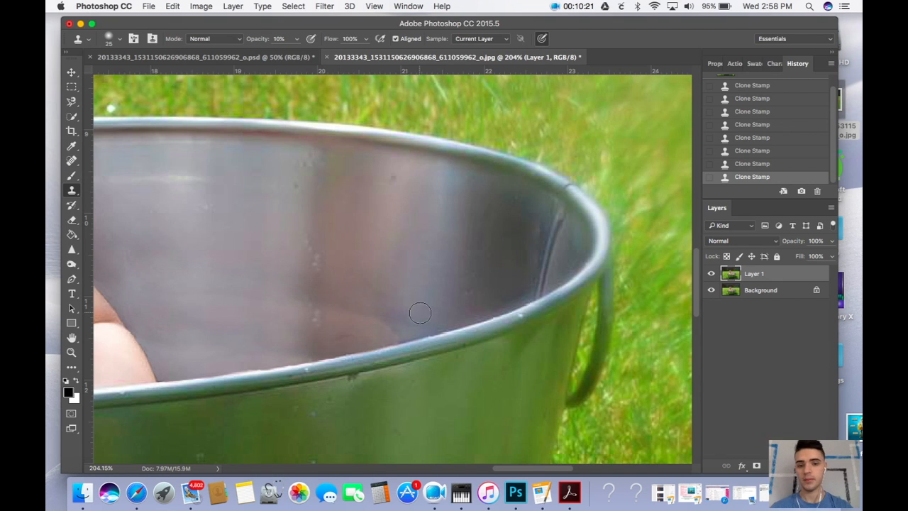
pyautogui.moveTo(419, 311); pyautogui.dragTo(383, 317)
pyautogui.click(403, 326)
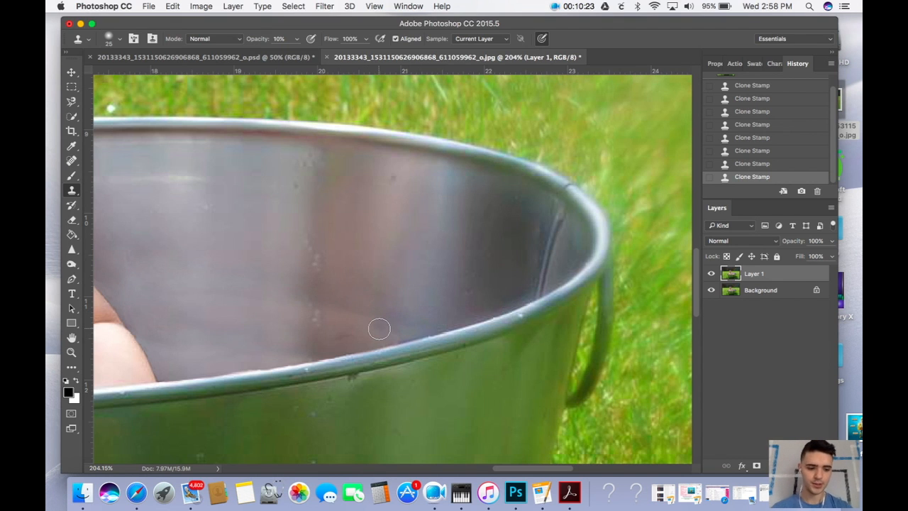
# Set the clone brush to 20 px and blend the rest of the towel patch just above the front rim
pyautogui.press(']')
pyautogui.press(']')
pyautogui.press('[')
pyautogui.press('[')
pyautogui.click(376, 329)
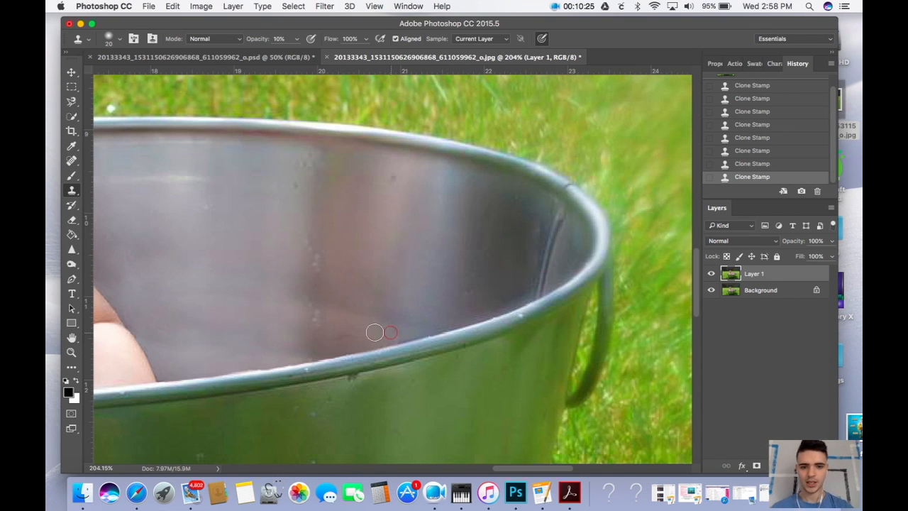
pyautogui.moveTo(381, 330)
pyautogui.mouseDown()
pyautogui.moveTo(458, 316)
pyautogui.moveTo(369, 320)
pyautogui.moveTo(411, 331)
pyautogui.moveTo(361, 322)
pyautogui.mouseUp()
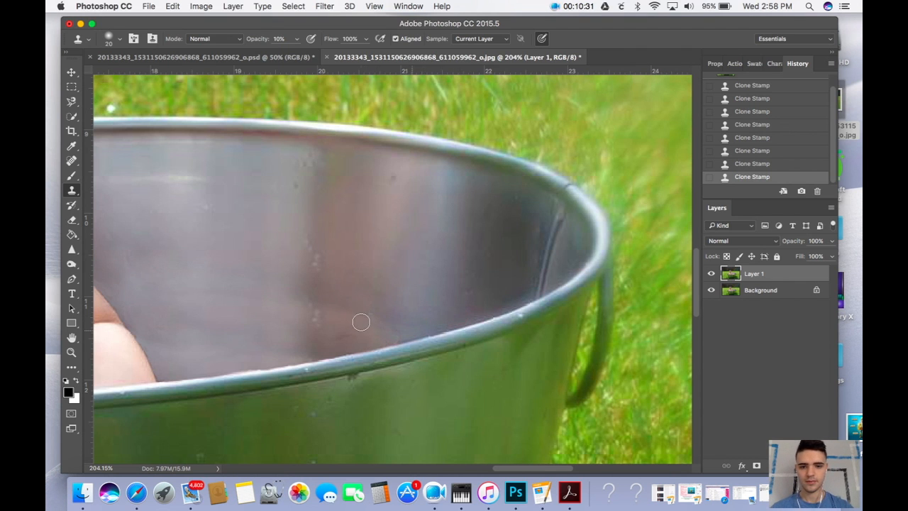
# Clone the brown metal over the last faint streaks of the towel patch where the band meets the front rim
pyautogui.scroll(-5, 367, 310)
pyautogui.scroll(-3, 439, 311)
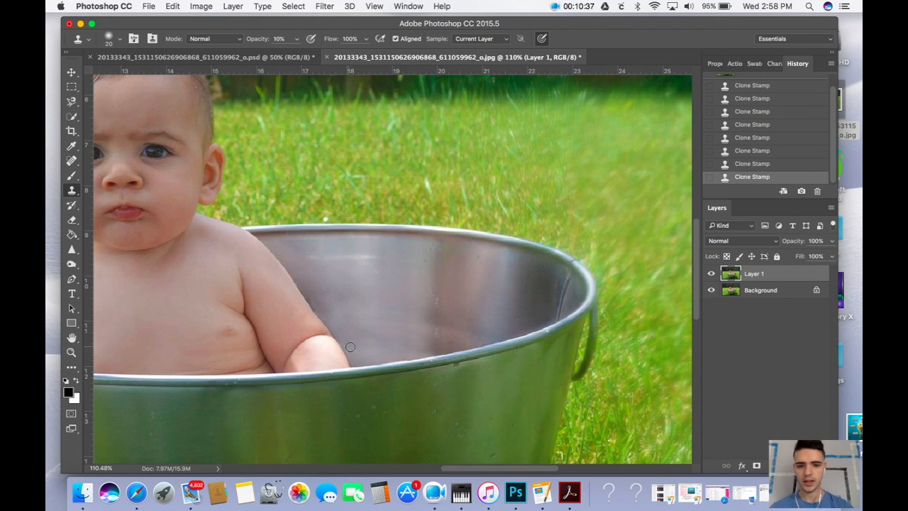
pyautogui.scroll(8, 363, 313)
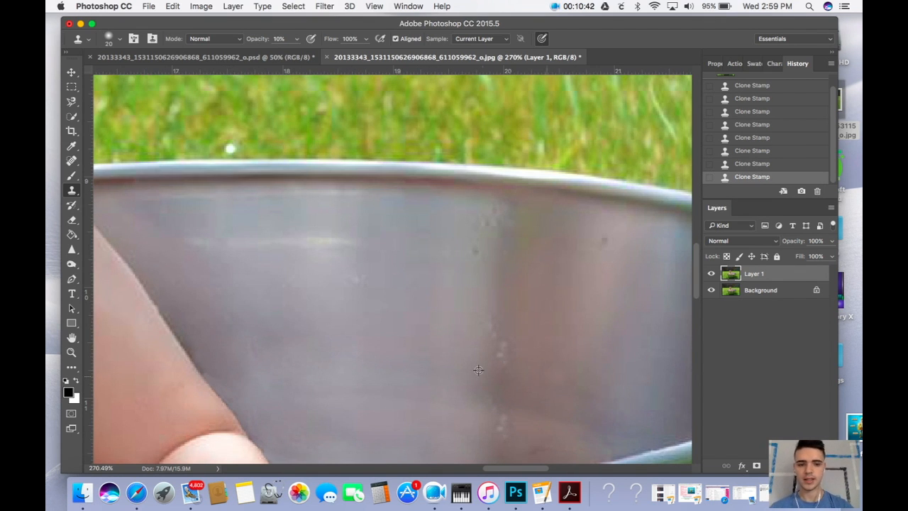
pyautogui.scroll(-3, 499, 378)
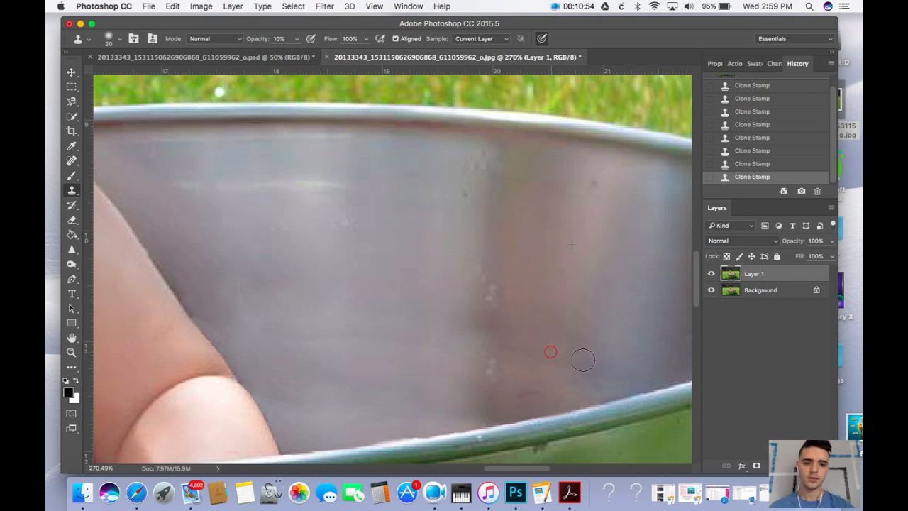
pyautogui.rightClick(588, 359)
pyautogui.click(518, 362)
pyautogui.click(591, 359)
pyautogui.click(593, 368)
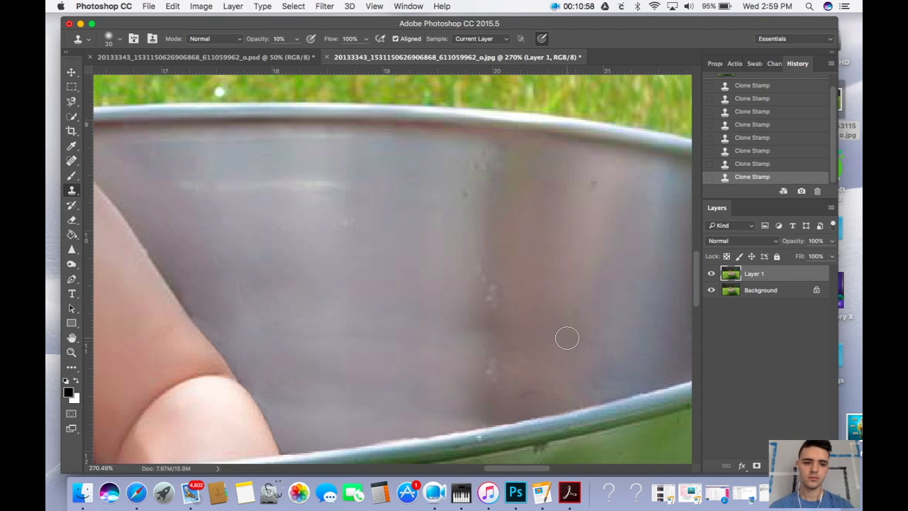
# Sample the upper grey wall and clone it over the uneven lower wall between the knee and the dark band
pyautogui.scroll(-5, 531, 395)
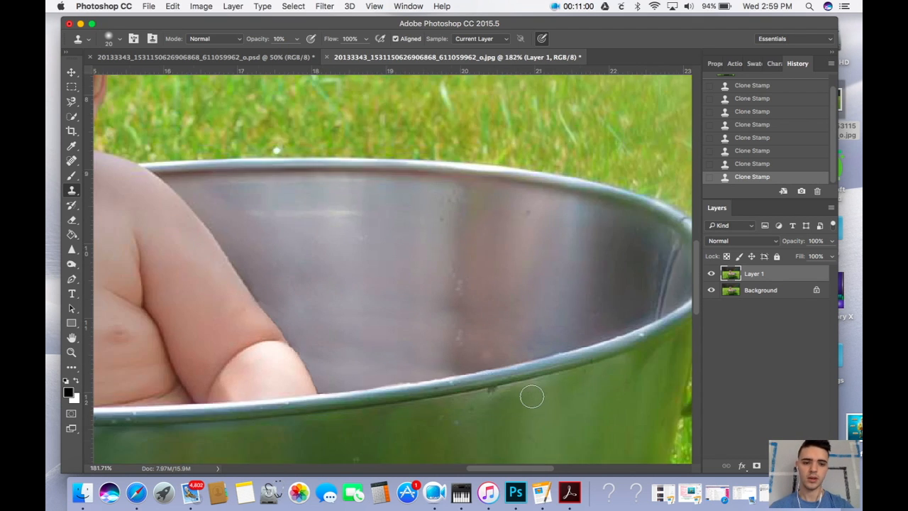
pyautogui.click(381, 241)
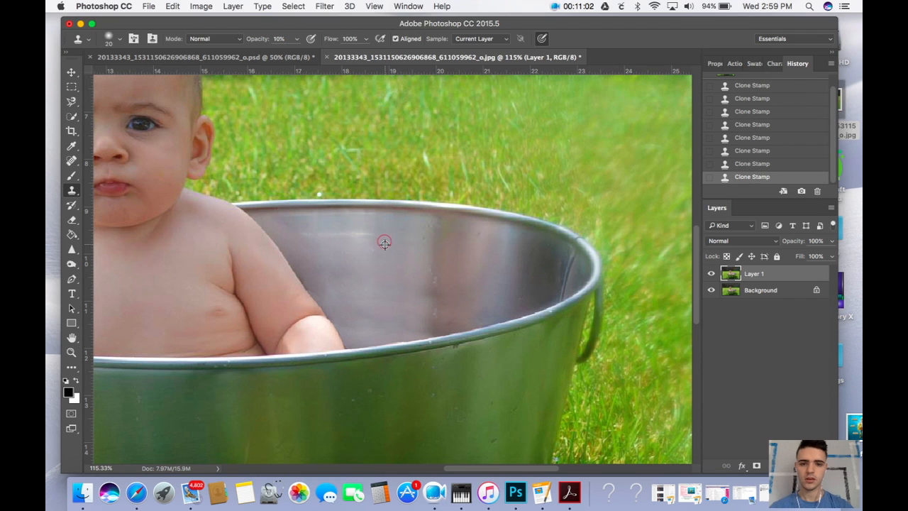
pyautogui.click(382, 253)
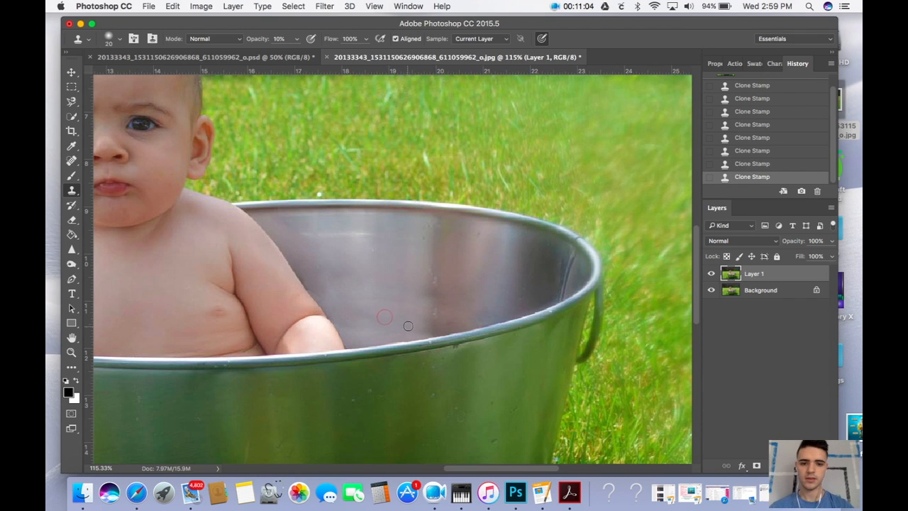
pyautogui.click(407, 325)
pyautogui.click(353, 328)
pyautogui.click(363, 315)
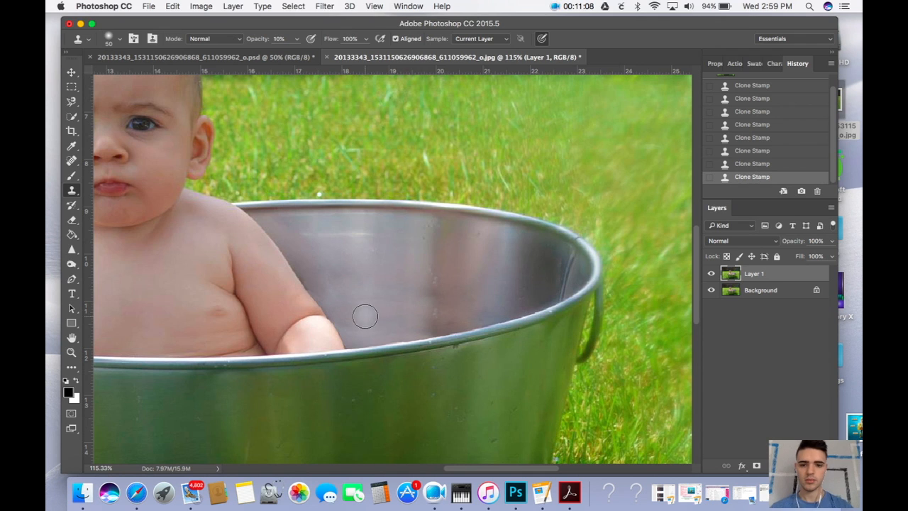
# Use a 50 px clone brush to smooth the lower wall from the knee along the front rim, resampling beside the dark band
pyautogui.press(']')
pyautogui.press(']')
pyautogui.press(']')
pyautogui.click(391, 319)
pyautogui.click(345, 312)
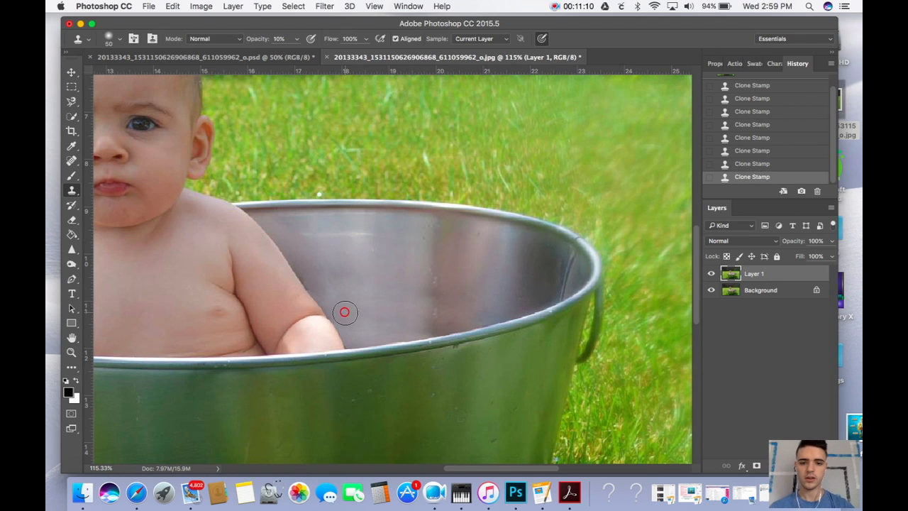
pyautogui.click(402, 308)
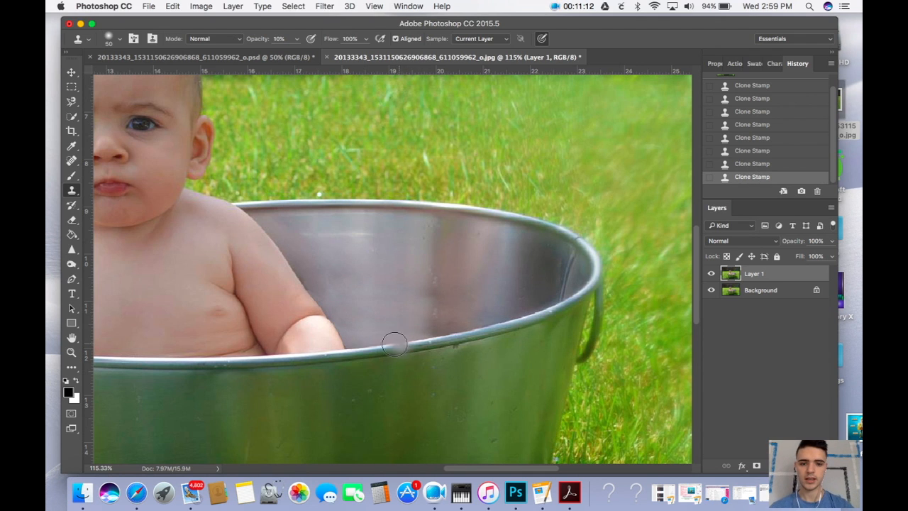
pyautogui.click(411, 339)
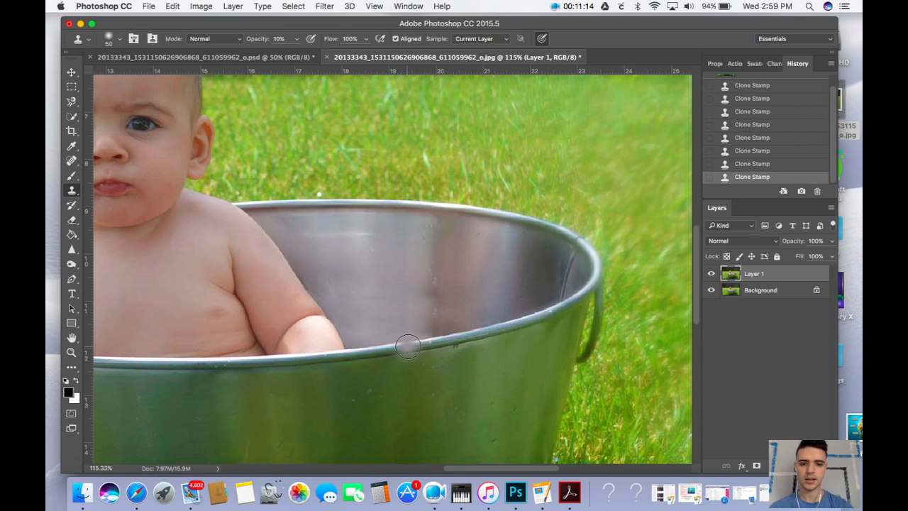
pyautogui.keyDown('alt'); pyautogui.click(415, 263); pyautogui.keyUp('alt')
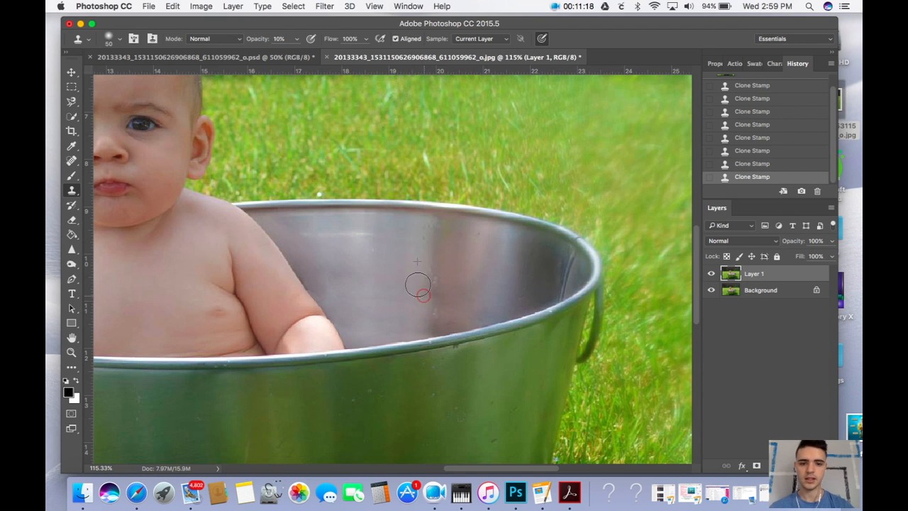
# Clone over the middle of the tub's inner wall, and blend the wall along the baby's arm with a 20 px brush
pyautogui.moveTo(417, 280); pyautogui.dragTo(418, 311)
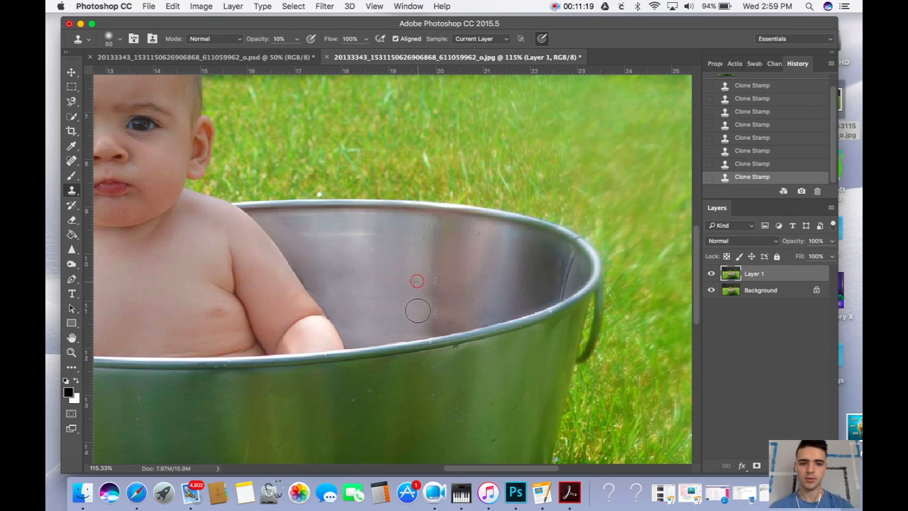
pyautogui.click(300, 216)
pyautogui.scroll(1, 302, 218)
pyautogui.scroll(4, 302, 216)
pyautogui.press('[')
pyautogui.press('[')
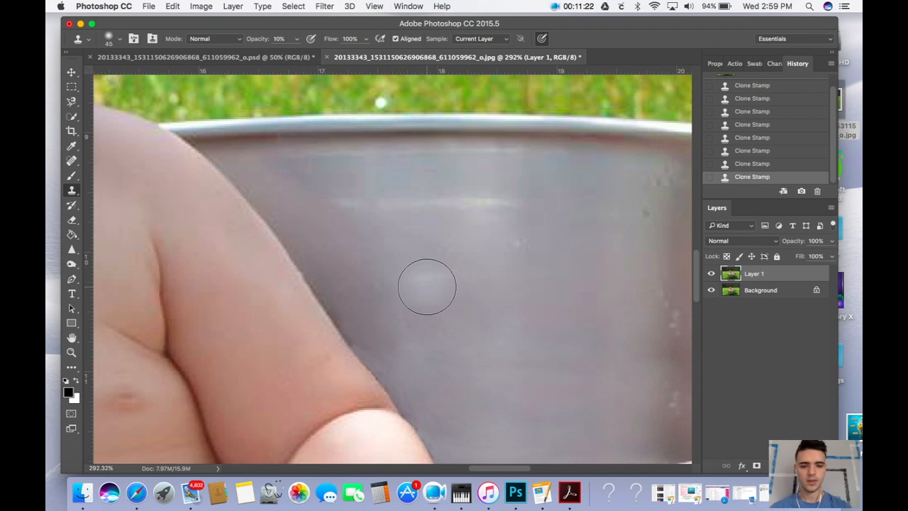
pyautogui.press('[')
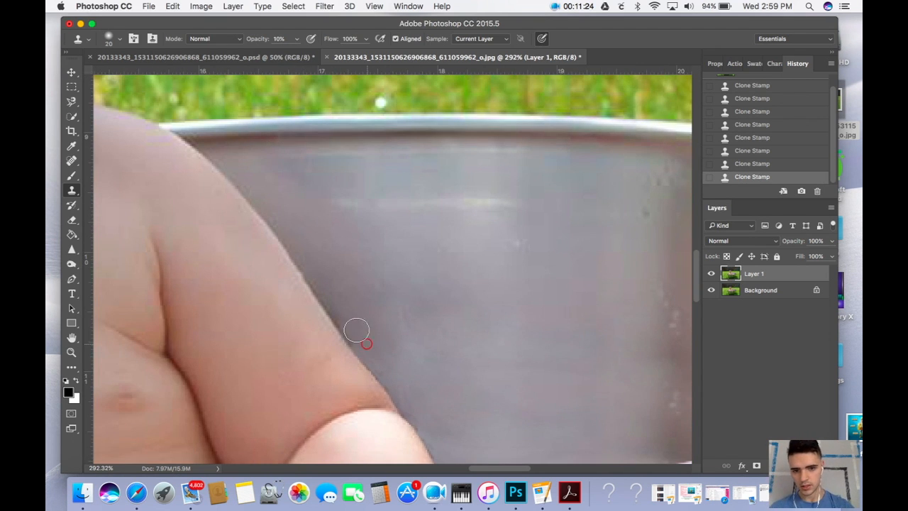
pyautogui.click(340, 305)
pyautogui.click(373, 344)
pyautogui.click(331, 283)
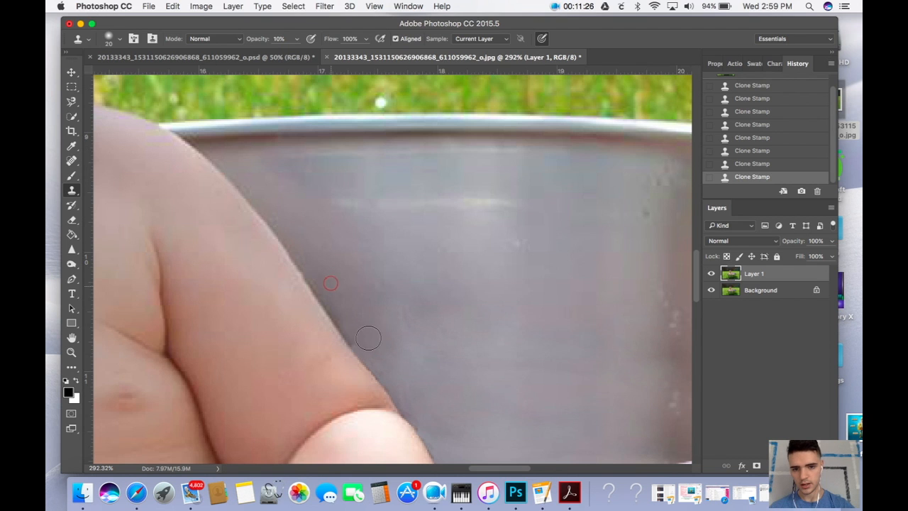
pyautogui.click(369, 341)
pyautogui.click(334, 282)
pyautogui.click(347, 316)
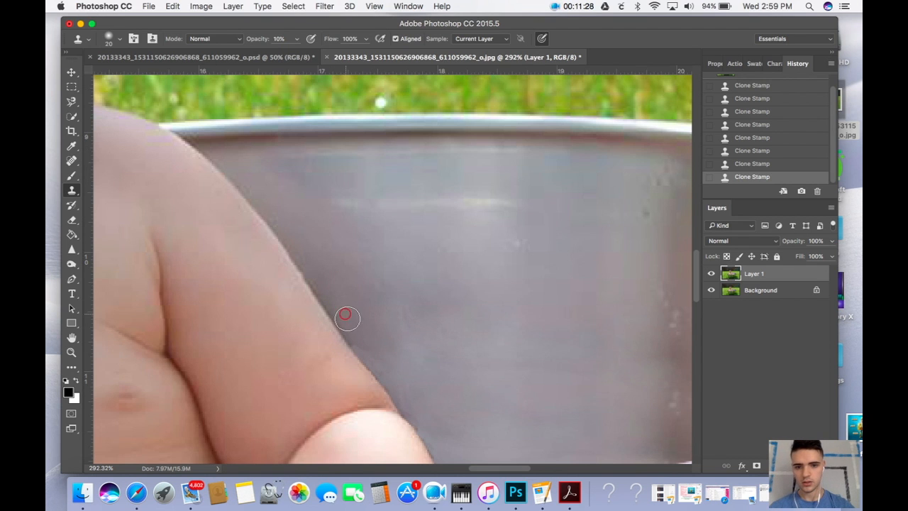
# Compare the retouched photo with the original by hiding and showing Layer 1, and examine the whole image
pyautogui.scroll(-5, 511, 337)
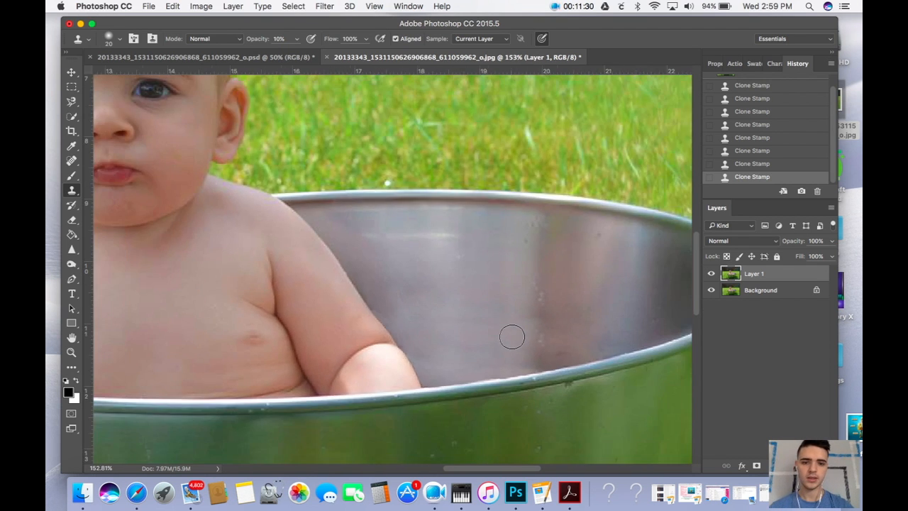
pyautogui.scroll(-3, 512, 337)
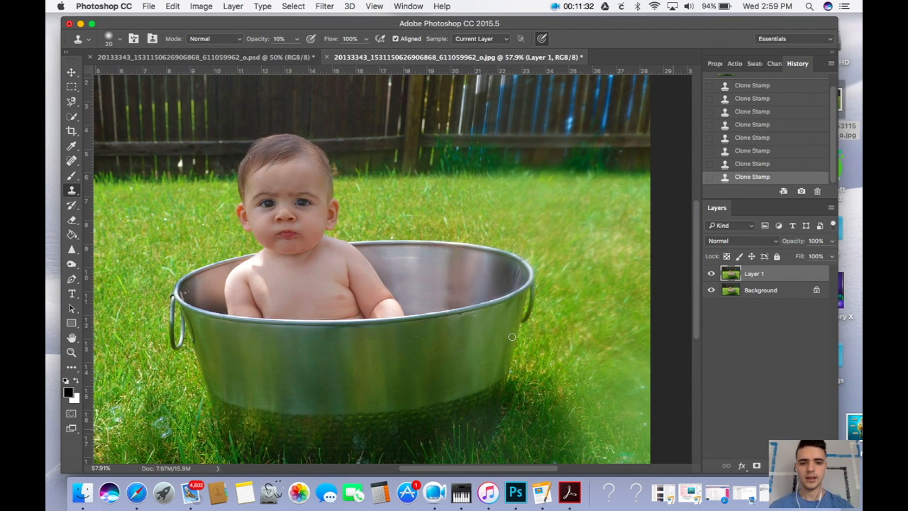
pyautogui.click(710, 273)
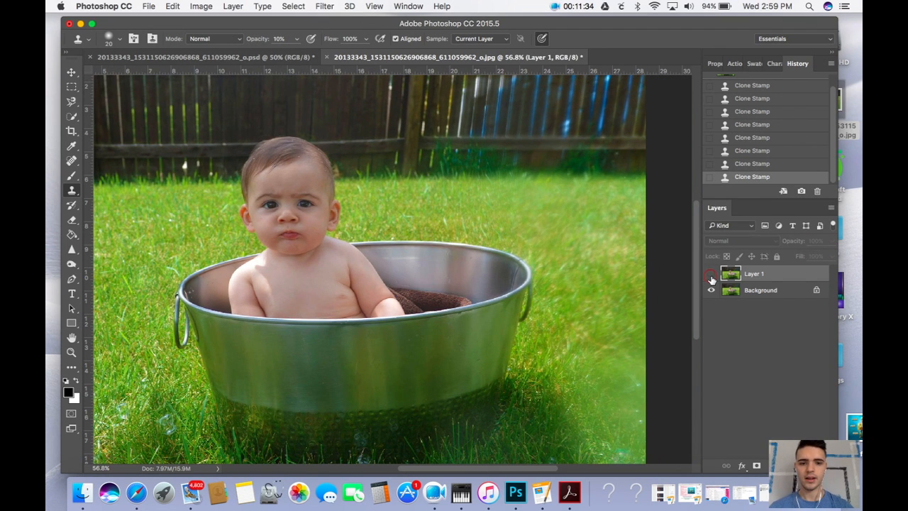
pyautogui.click(710, 274)
pyautogui.click(711, 274)
pyautogui.click(710, 274)
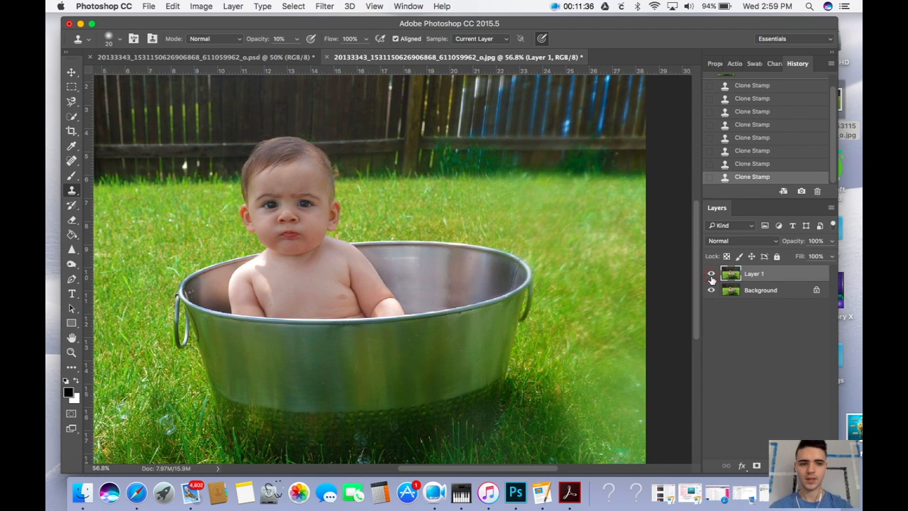
pyautogui.scroll(-3, 410, 359)
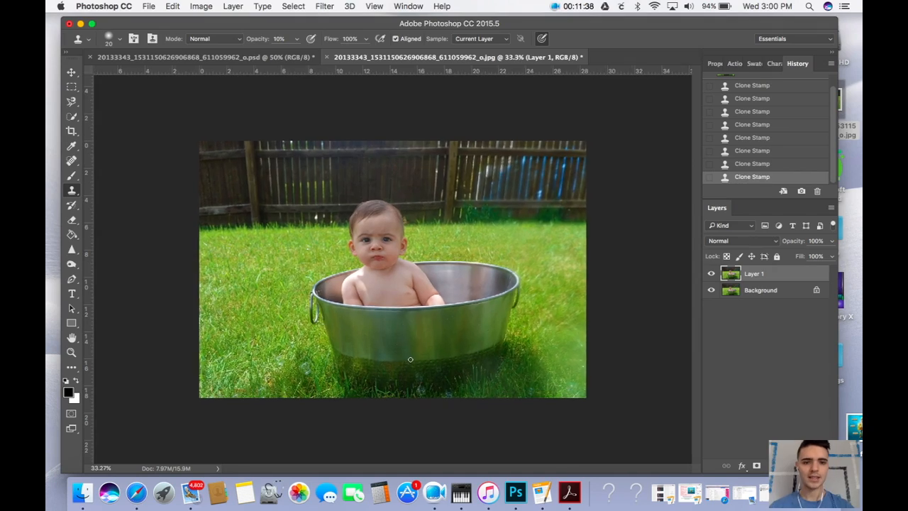
pyautogui.scroll(4, 638, 139)
pyautogui.scroll(3, 634, 136)
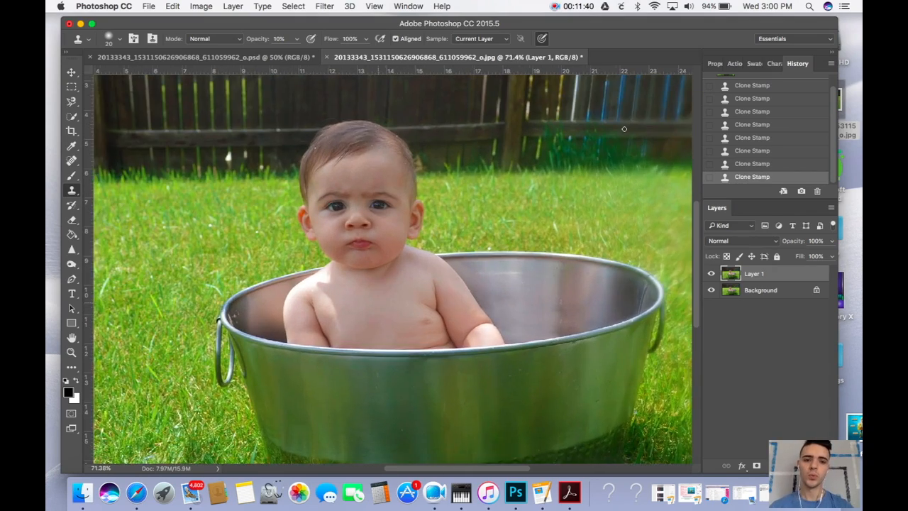
pyautogui.scroll(-1, 624, 128)
pyautogui.scroll(-3, 624, 128)
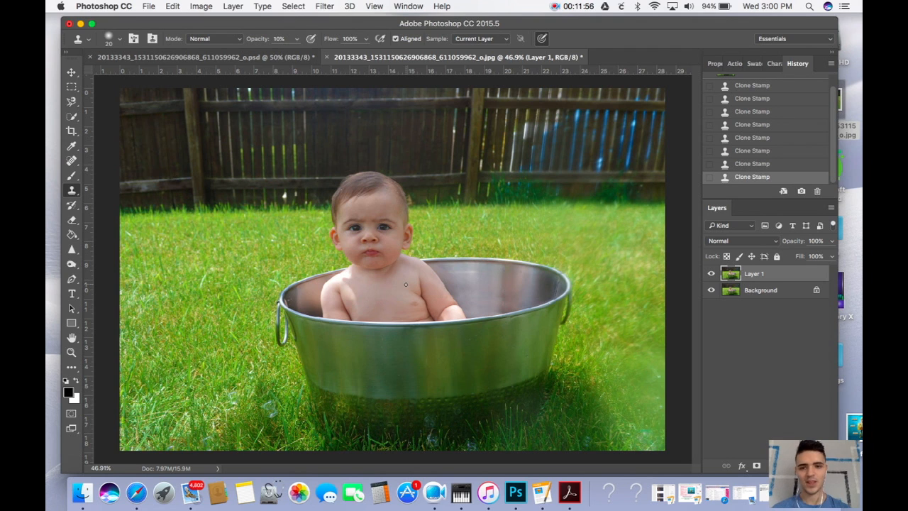
pyautogui.click(73, 117)
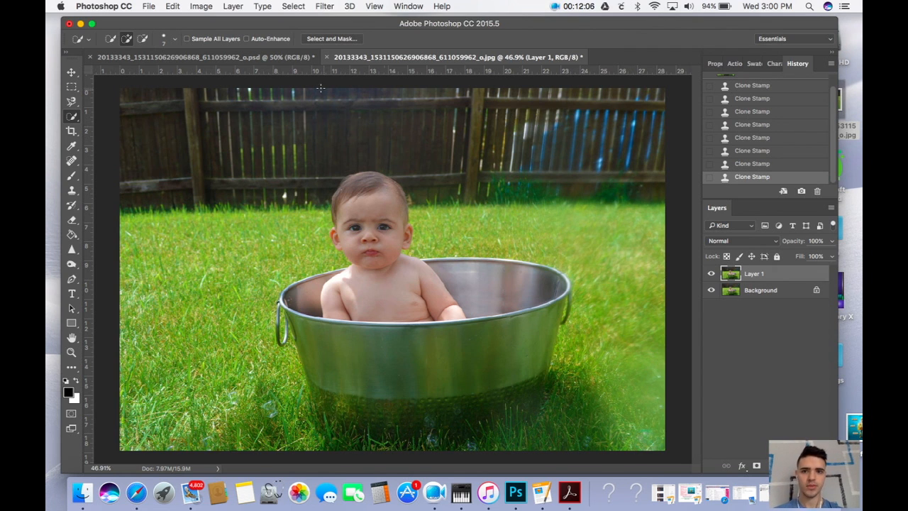
pyautogui.rightClick(75, 121)
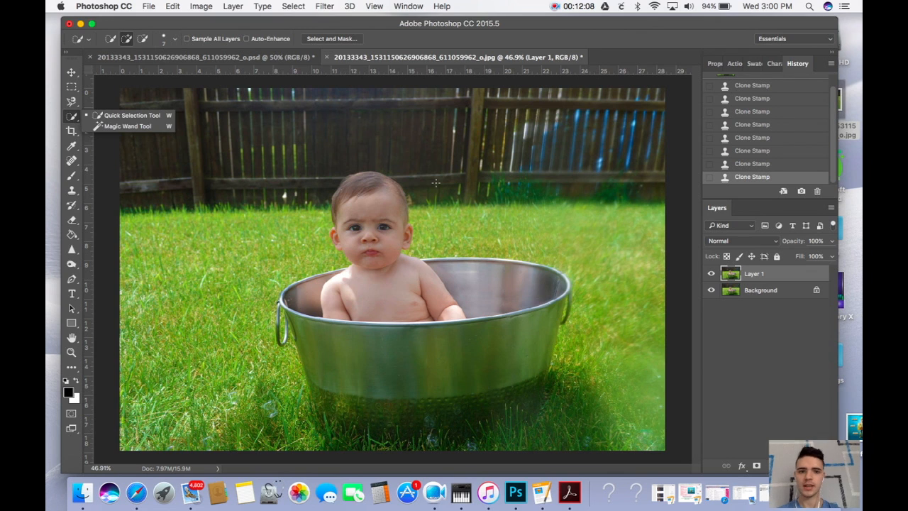
pyautogui.click(578, 163)
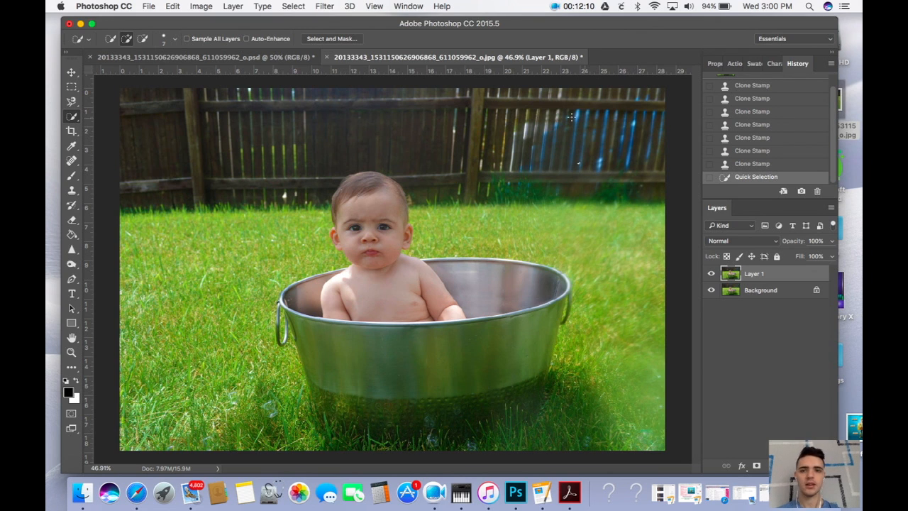
pyautogui.moveTo(561, 134); pyautogui.dragTo(653, 139)
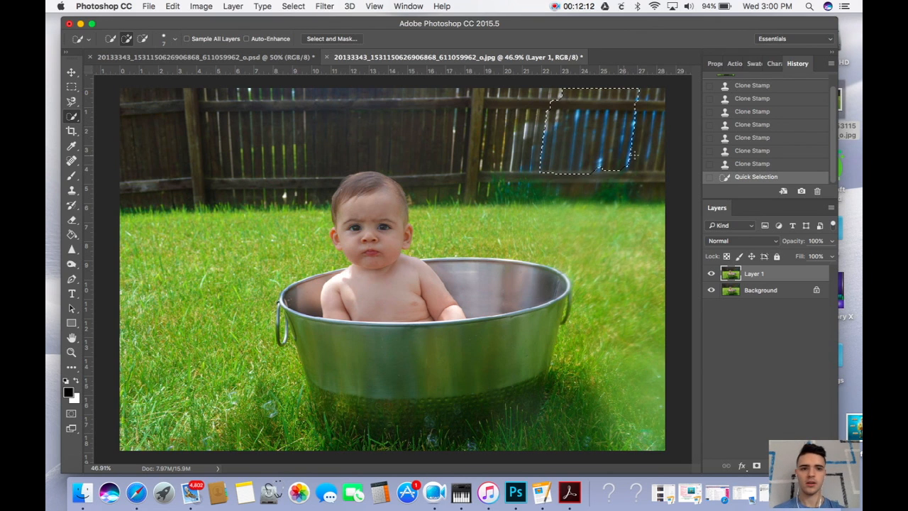
pyautogui.moveTo(568, 162)
pyautogui.mouseDown()
pyautogui.moveTo(509, 167)
pyautogui.moveTo(494, 150)
pyautogui.moveTo(624, 165)
pyautogui.moveTo(558, 189)
pyautogui.mouseUp()
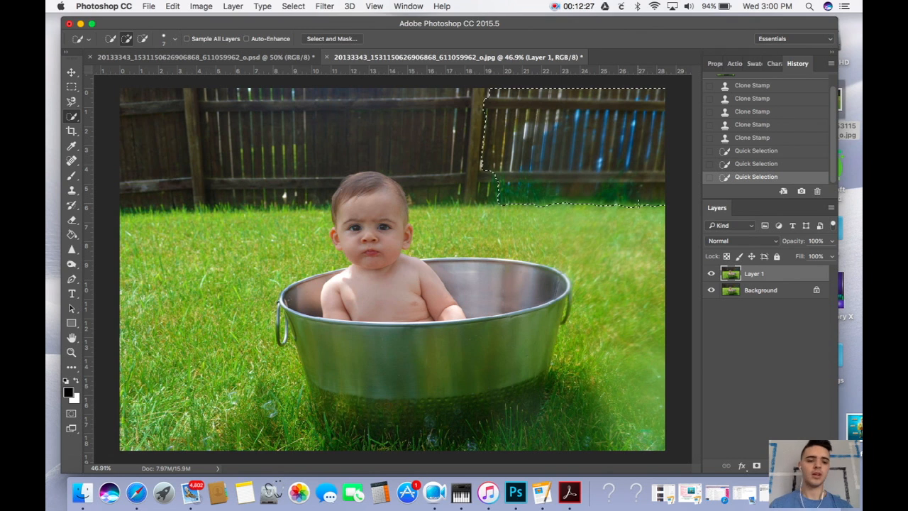
pyautogui.rightClick(553, 165)
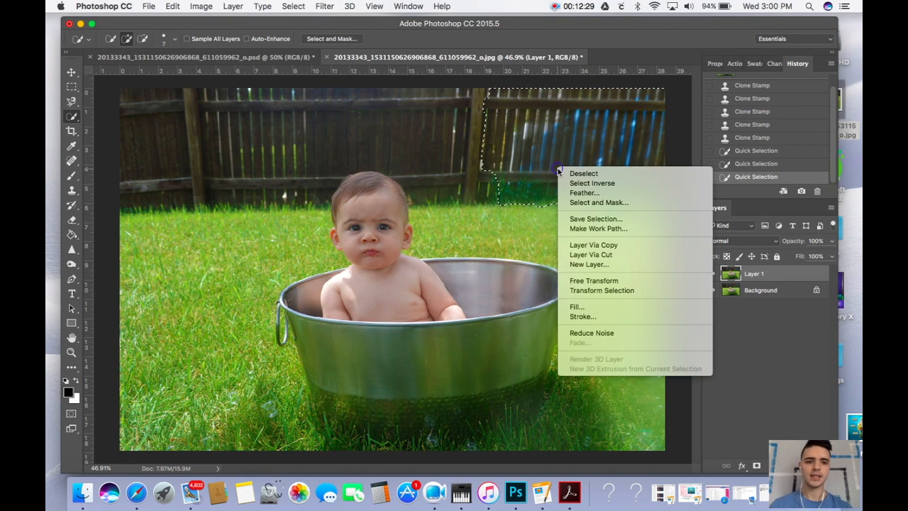
pyautogui.click(567, 171)
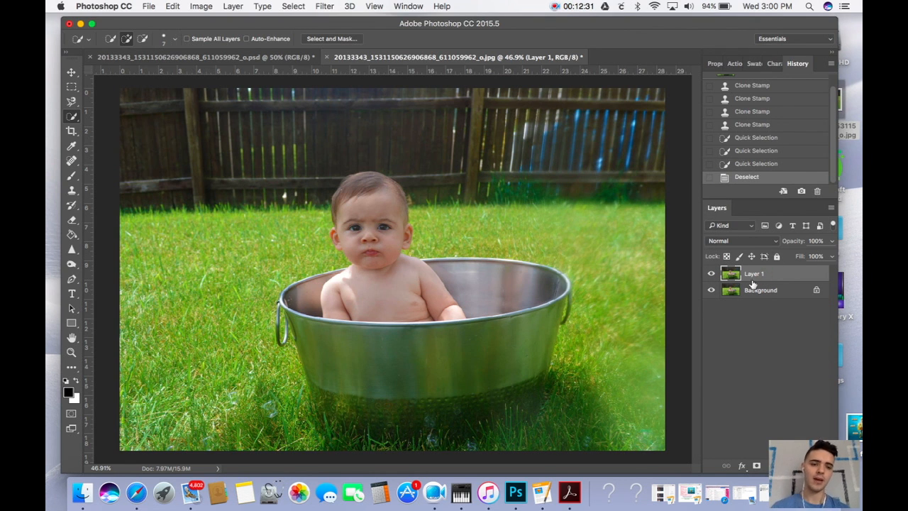
# Duplicate Layer 1 as a new layer above it
pyautogui.click(710, 274)
pyautogui.click(710, 275)
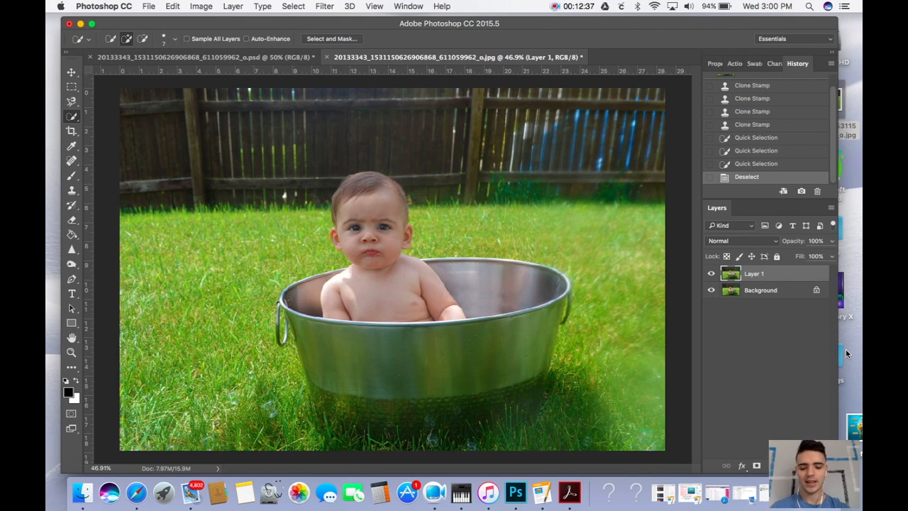
pyautogui.press('super+j')
pyautogui.rightClick(768, 285)
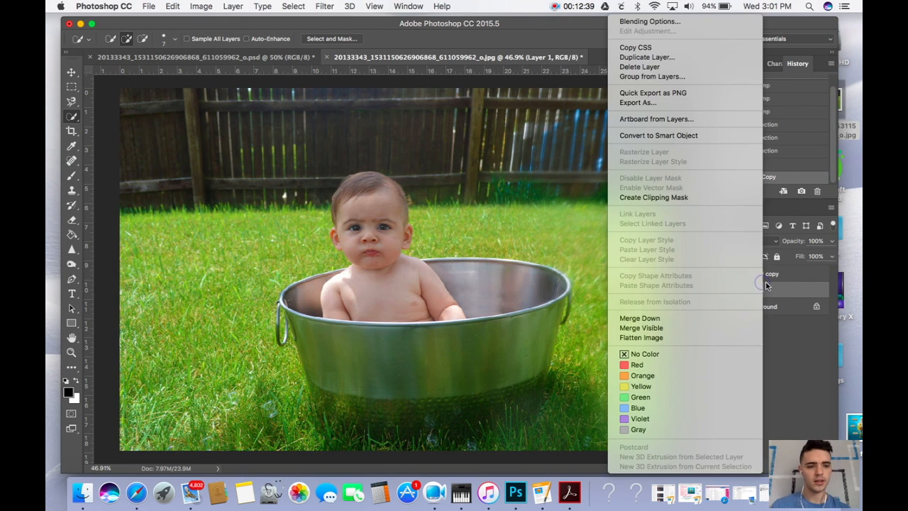
pyautogui.click(796, 282)
pyautogui.rightClick(785, 280)
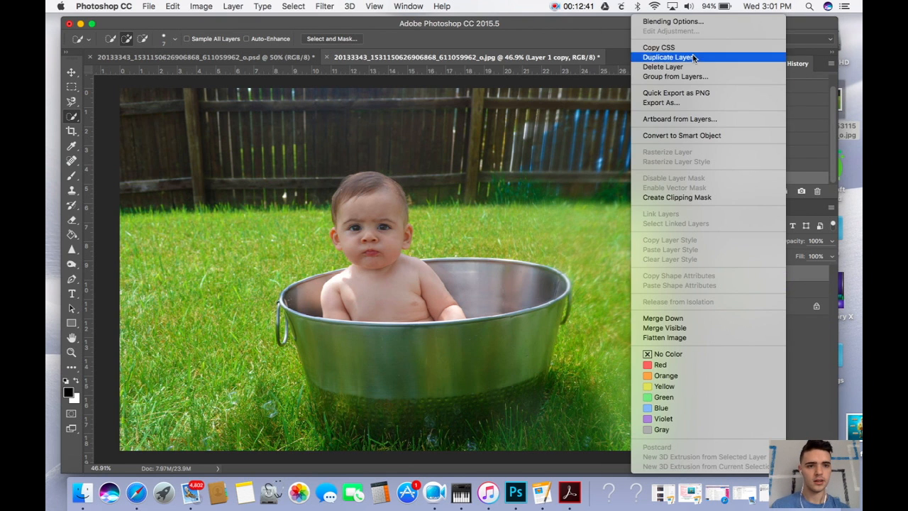
pyautogui.click(819, 275)
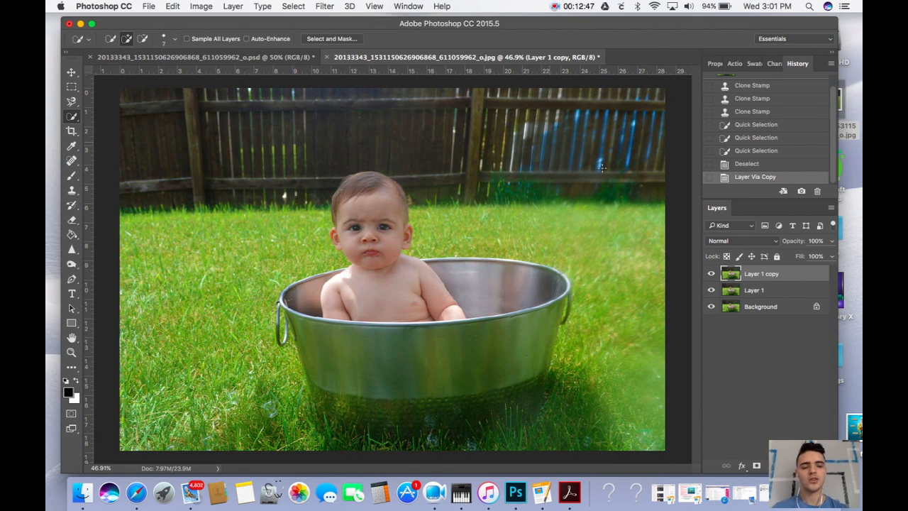
# Select the blue-tinted fence section right of the post with Quick Selection, and add a Hue/Saturation adjustment layer limited to it
pyautogui.moveTo(598, 176)
pyautogui.mouseDown()
pyautogui.moveTo(552, 168)
pyautogui.moveTo(651, 185)
pyautogui.moveTo(648, 164)
pyautogui.moveTo(594, 127)
pyautogui.moveTo(513, 126)
pyautogui.moveTo(492, 149)
pyautogui.moveTo(495, 185)
pyautogui.mouseUp()
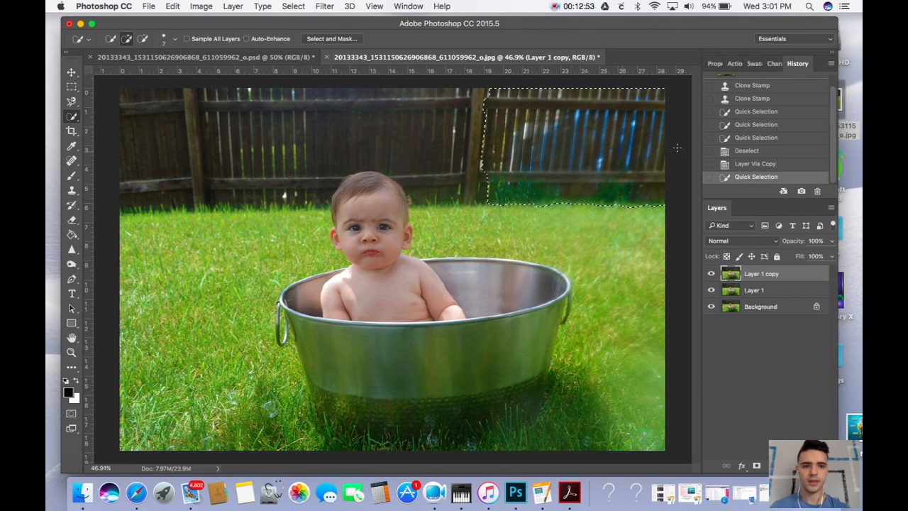
pyautogui.click(201, 5)
pyautogui.moveTo(241, 6)
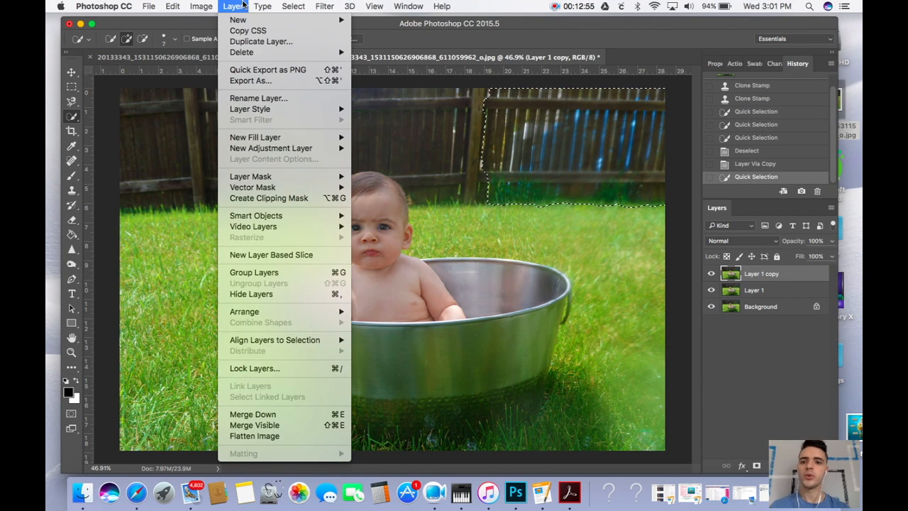
pyautogui.moveTo(333, 147)
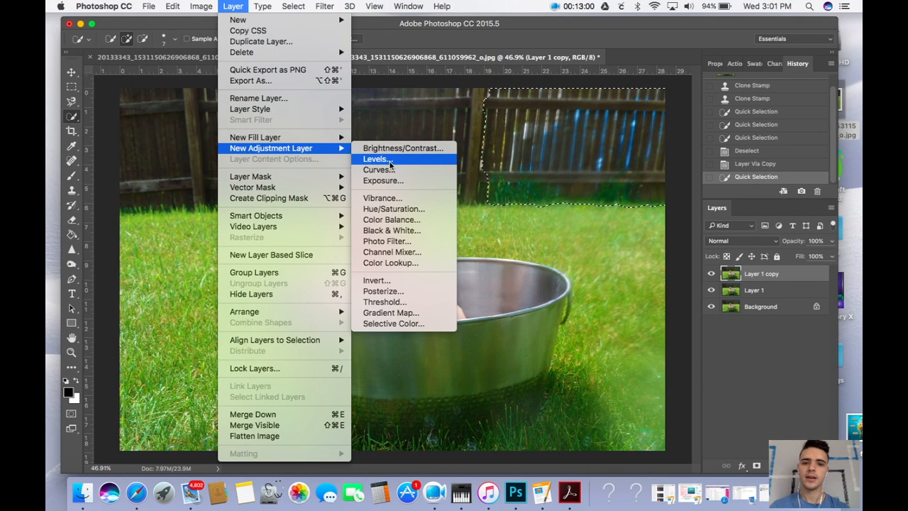
pyautogui.click(374, 208)
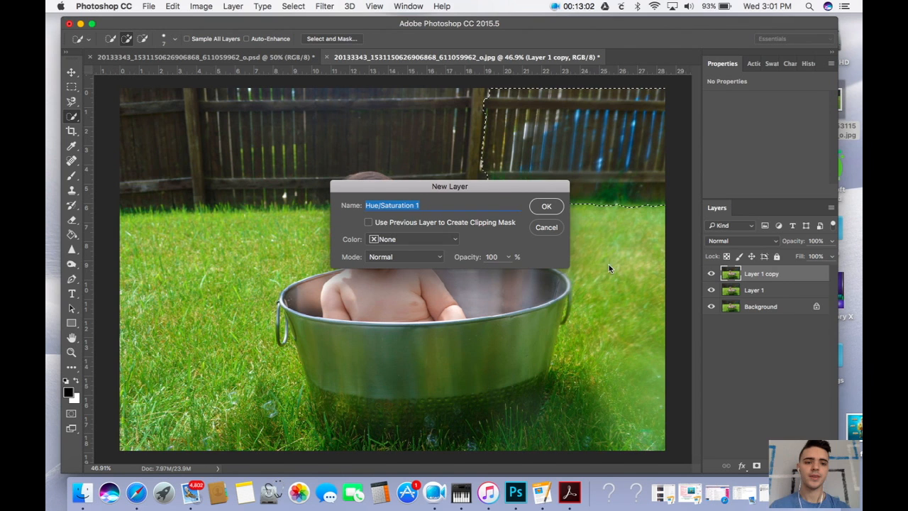
pyautogui.click(546, 206)
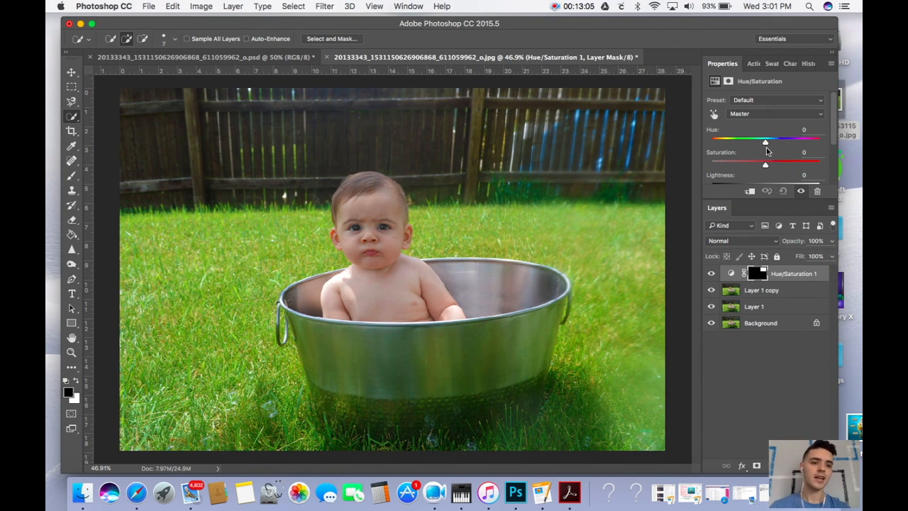
# Set the hue of the Cyans range to -126 in the fence's Hue/Saturation adjustment
pyautogui.moveTo(765, 146)
pyautogui.mouseDown()
pyautogui.moveTo(753, 146)
pyautogui.moveTo(766, 146)
pyautogui.mouseUp()
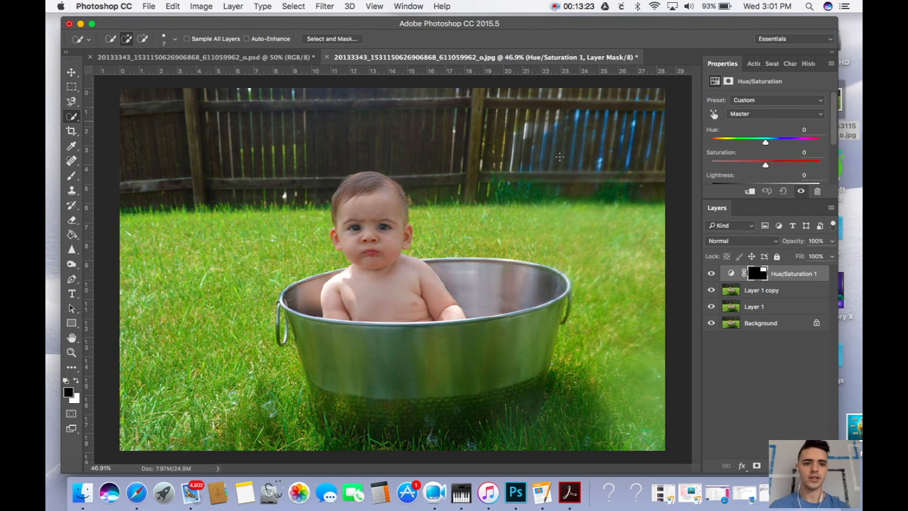
pyautogui.click(780, 121)
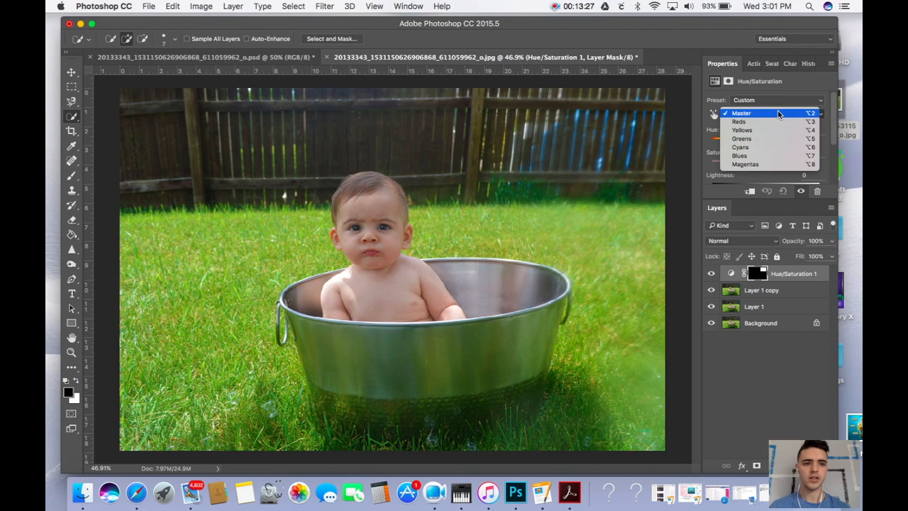
pyautogui.click(741, 113)
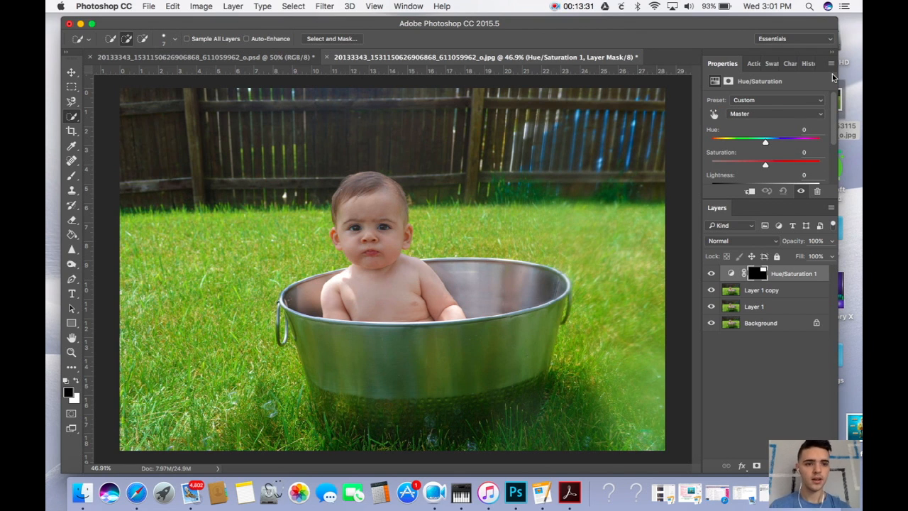
pyautogui.click(763, 114)
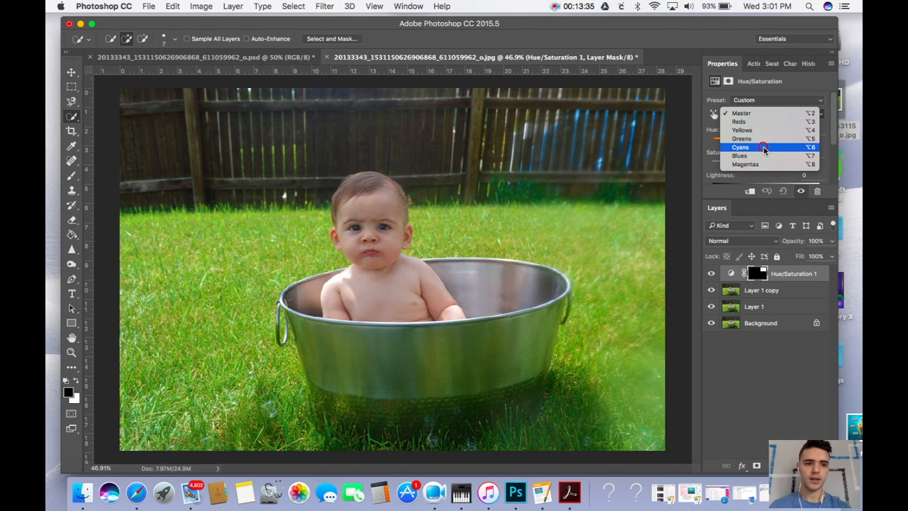
pyautogui.click(763, 149)
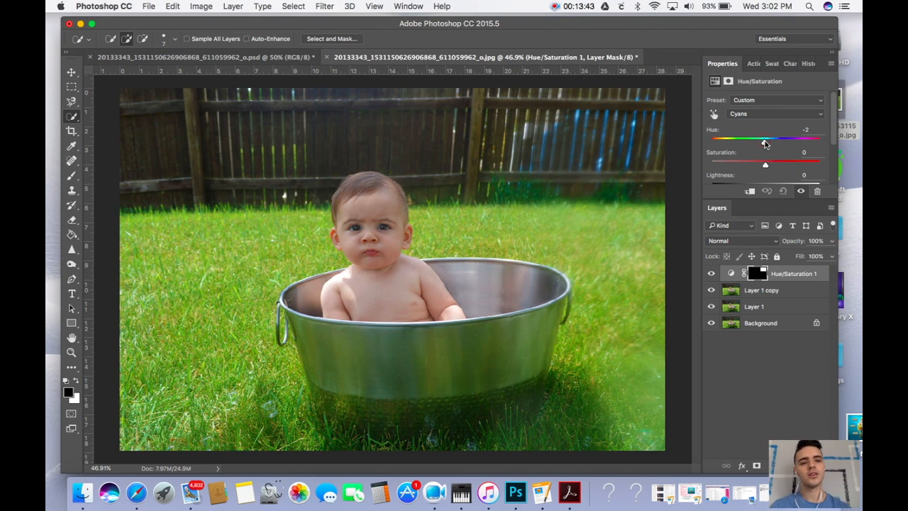
pyautogui.moveTo(750, 145); pyautogui.dragTo(804, 155)
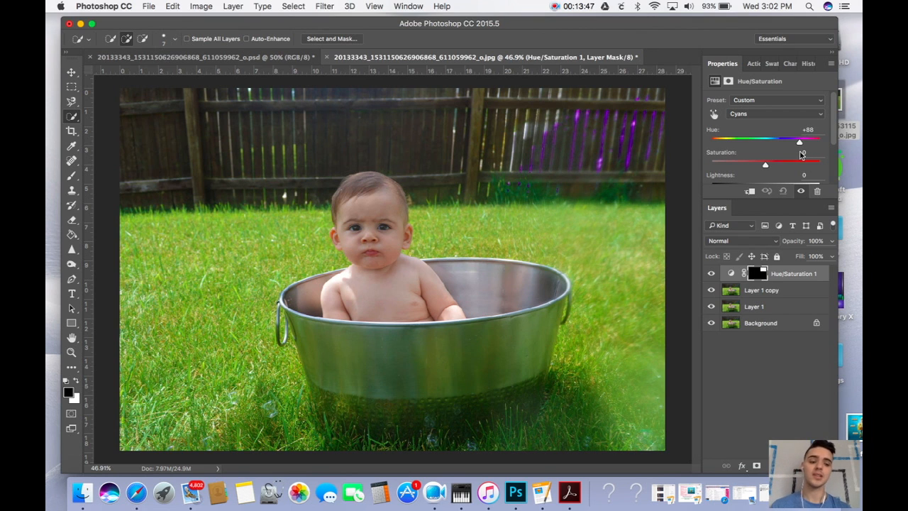
pyautogui.moveTo(802, 154); pyautogui.dragTo(724, 157)
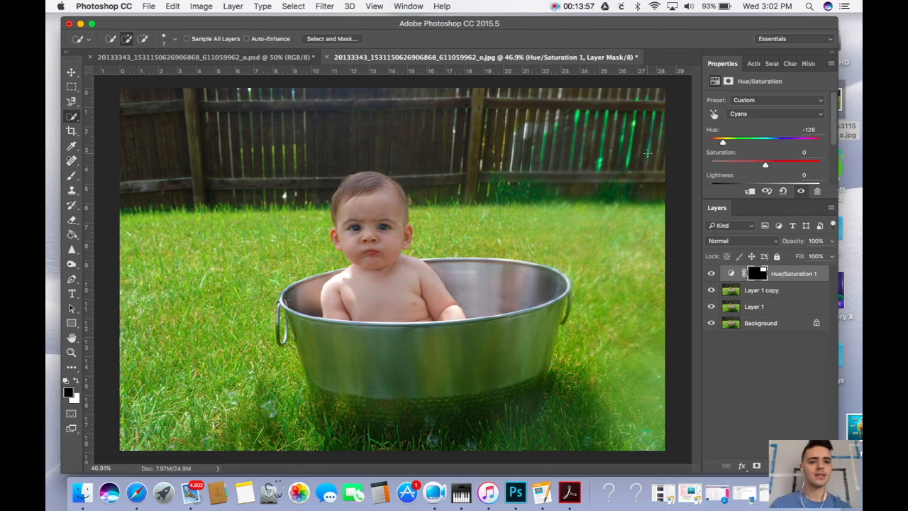
# Set the Cyans saturation to -33 and lightness to -22, and check the fence correction by hiding and showing the adjustment layer
pyautogui.scroll(-1, 614, 160)
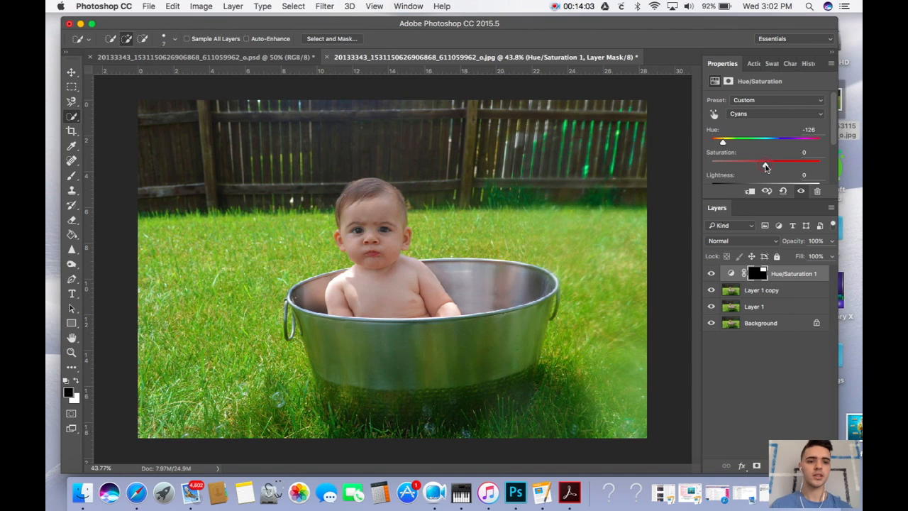
pyautogui.moveTo(765, 166)
pyautogui.mouseDown()
pyautogui.moveTo(730, 169)
pyautogui.moveTo(759, 156)
pyautogui.moveTo(740, 155)
pyautogui.moveTo(738, 166)
pyautogui.moveTo(724, 165)
pyautogui.moveTo(750, 164)
pyautogui.moveTo(692, 159)
pyautogui.moveTo(767, 170)
pyautogui.moveTo(755, 168)
pyautogui.mouseUp()
pyautogui.scroll(-2, 751, 163)
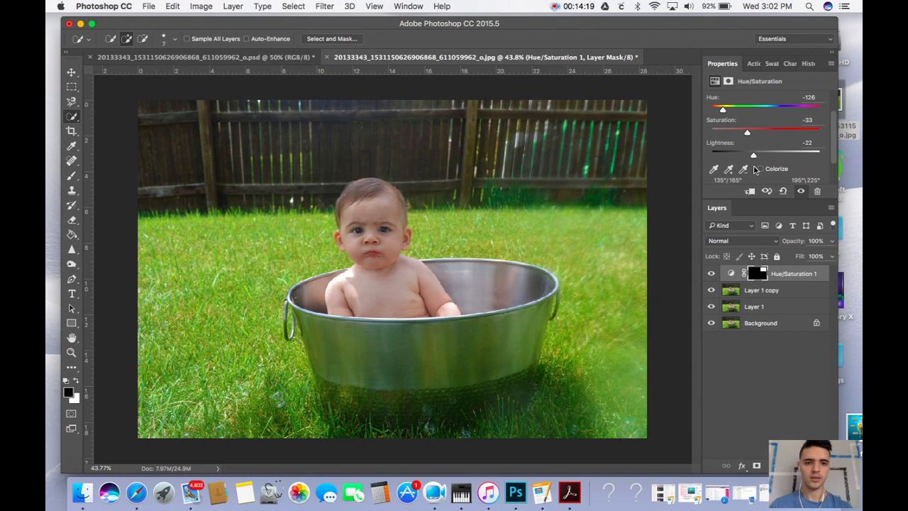
pyautogui.scroll(-3, 660, 284)
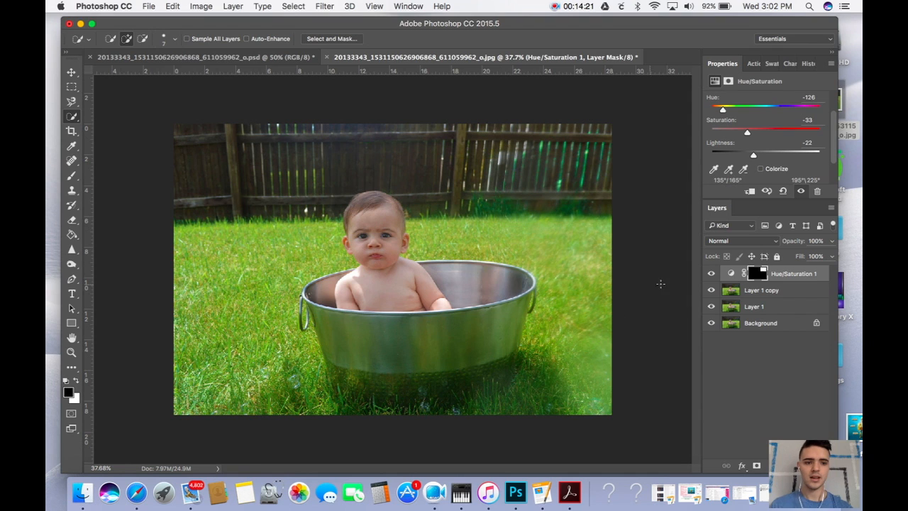
pyautogui.click(710, 276)
pyautogui.click(711, 274)
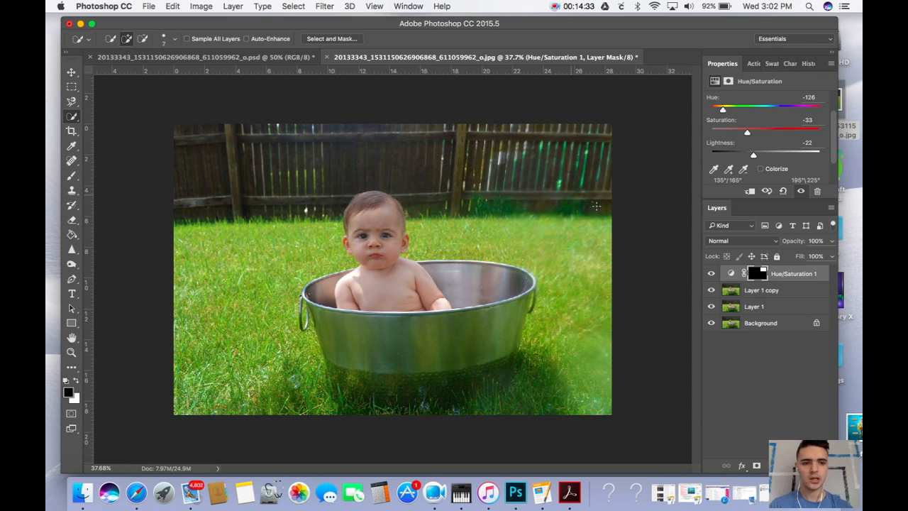
# Duplicate Layer 1 copy and merge the duplicate with the Hue/Saturation 1 adjustment into a single layer
pyautogui.click(786, 289)
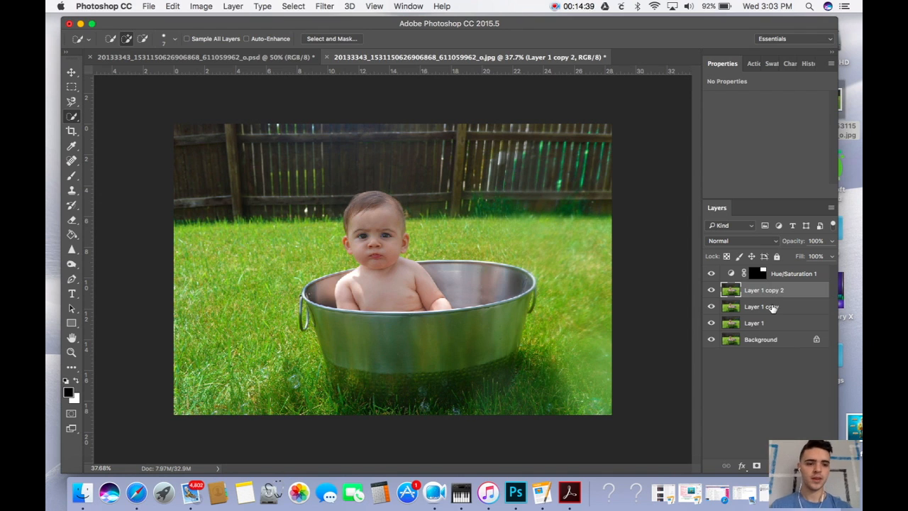
pyautogui.press('super+j')
pyautogui.press('super+e')
# Compare the edit with the original by hiding all layers above Background, show the merged Hue/Saturation 1 layer again, and examine the fence and tub
pyautogui.click(711, 306)
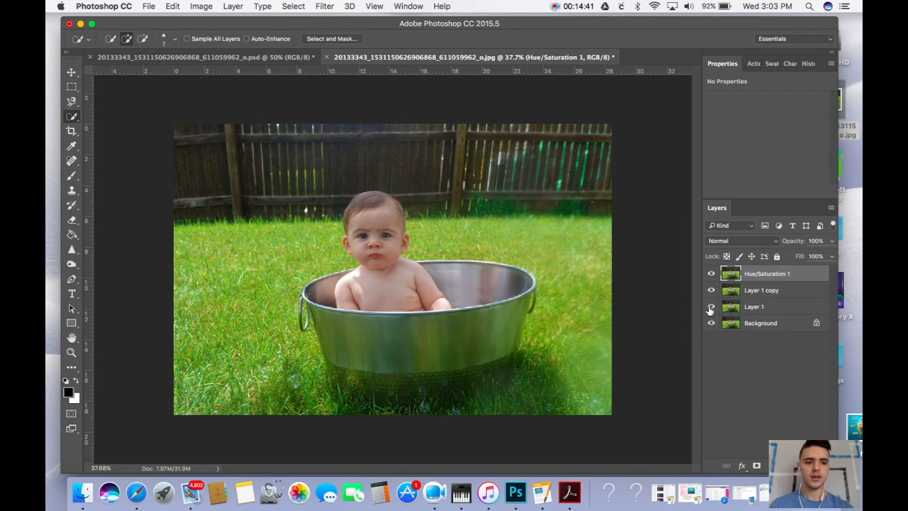
pyautogui.moveTo(712, 290); pyautogui.dragTo(712, 274)
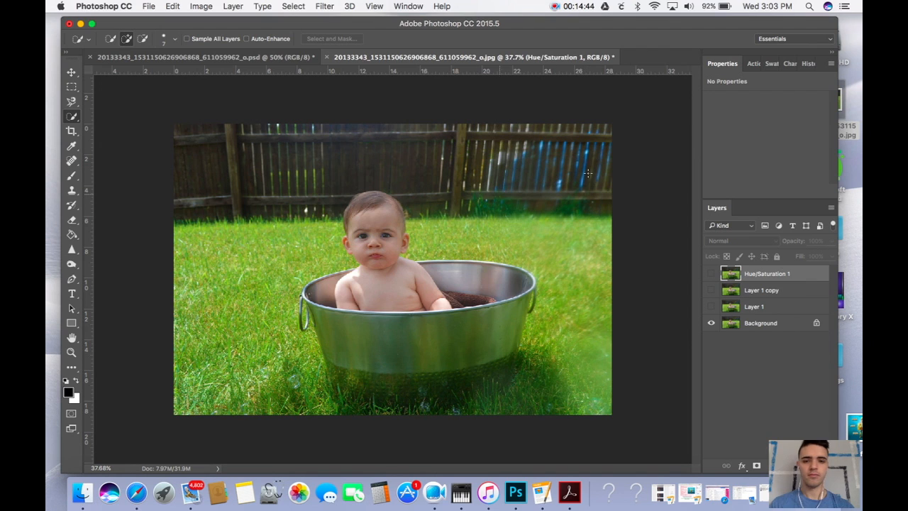
pyautogui.click(711, 273)
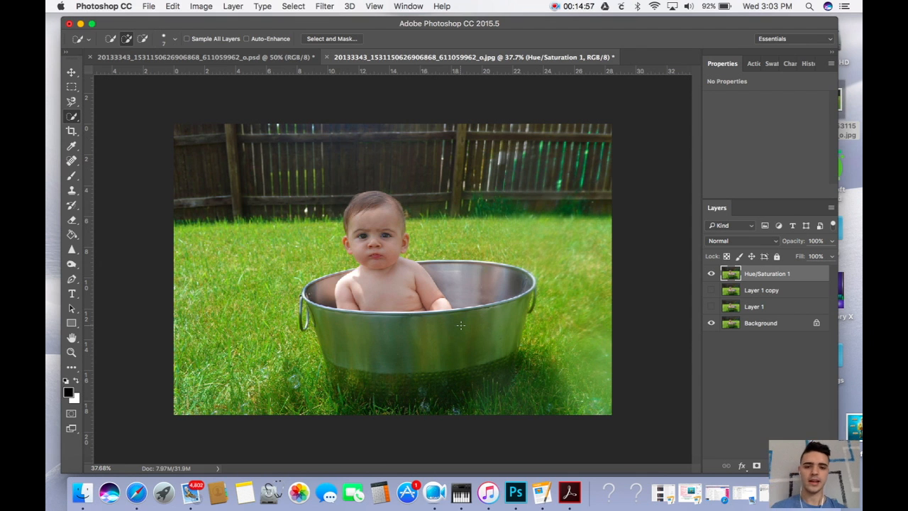
pyautogui.scroll(3, 414, 282)
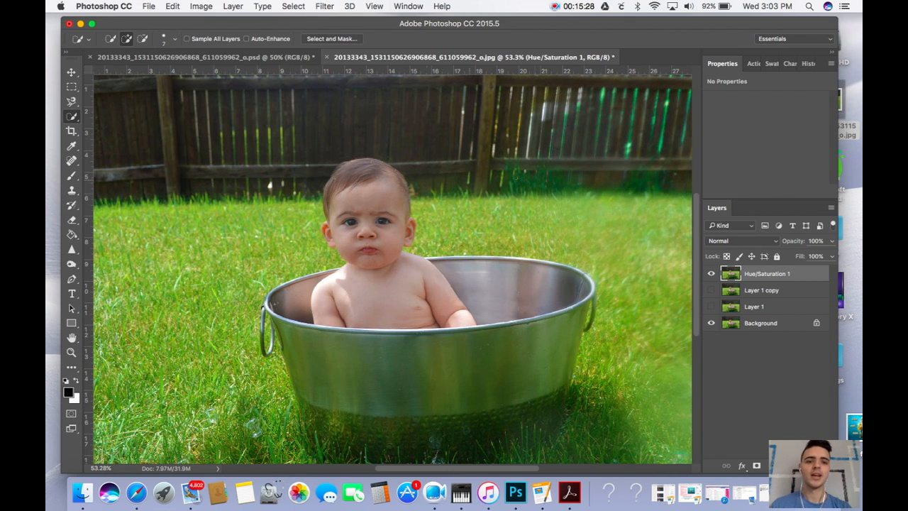
pyautogui.hscroll(2, 599, 158)
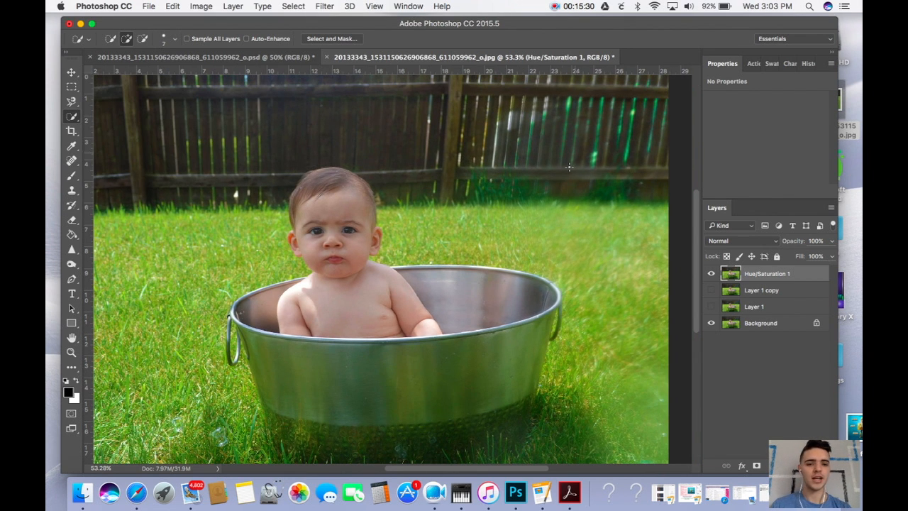